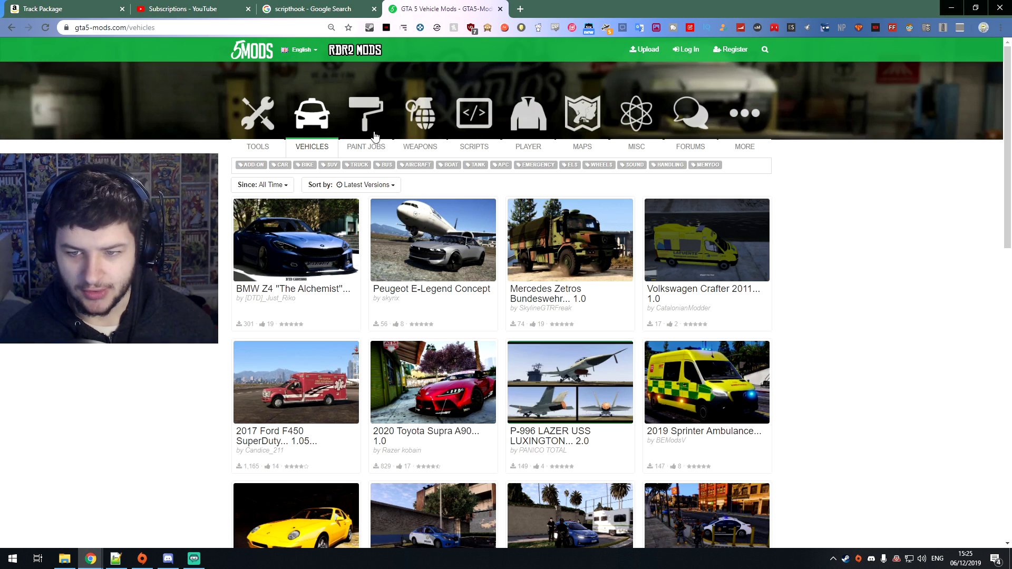
Download the 2019 Sprinter Ambulance België mod from the vehicle listings
scroll(355, 195, "down", 1)
left_click(660, 314)
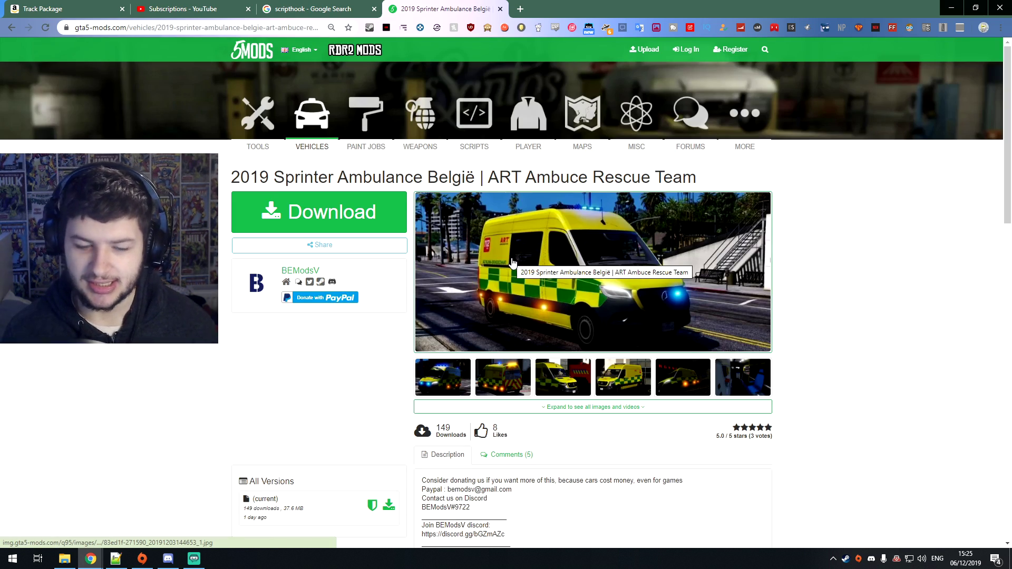
left_click(336, 211)
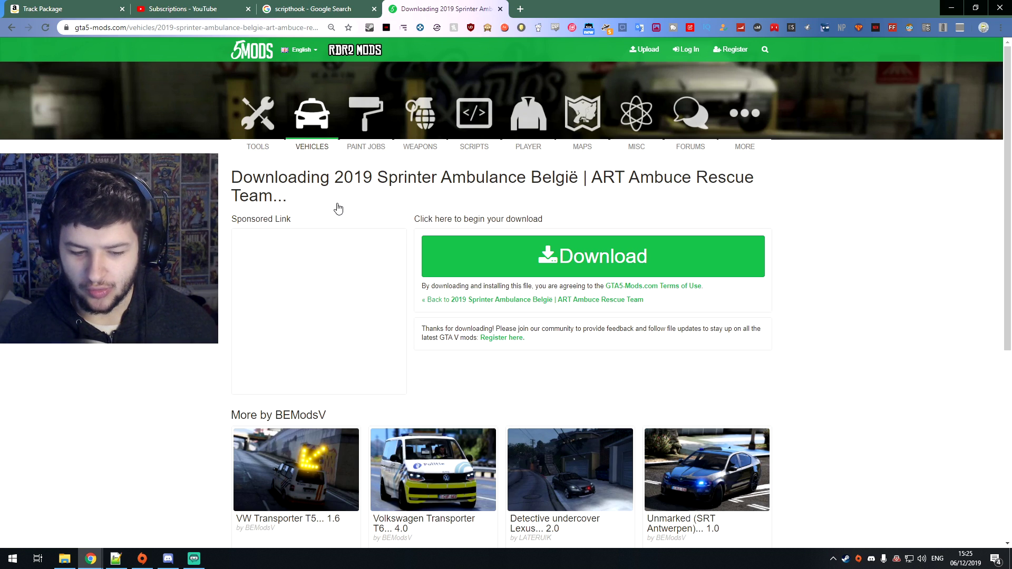
left_click(591, 263)
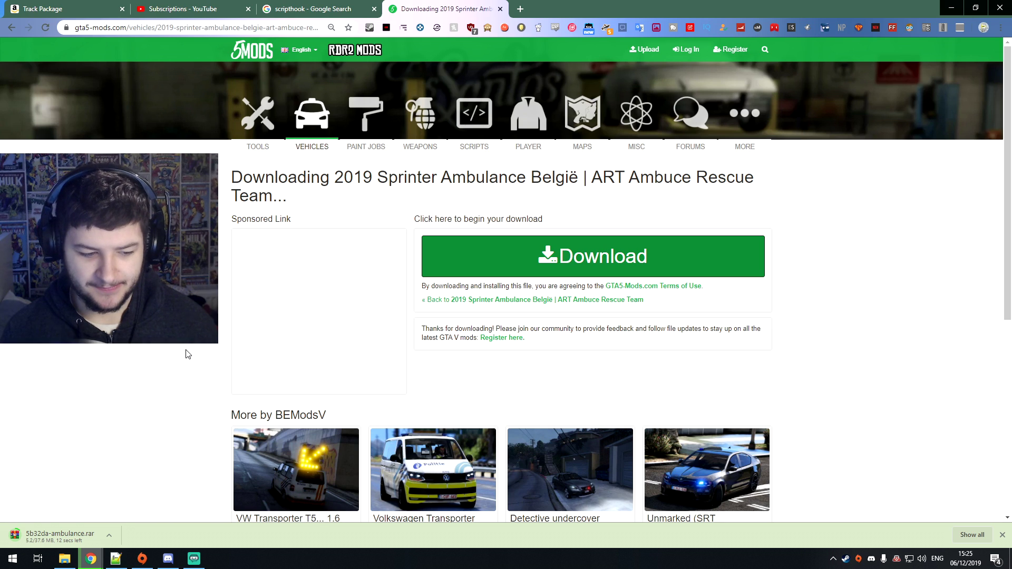
Open the official OpenIV website from the openiv search results
left_click(316, 8)
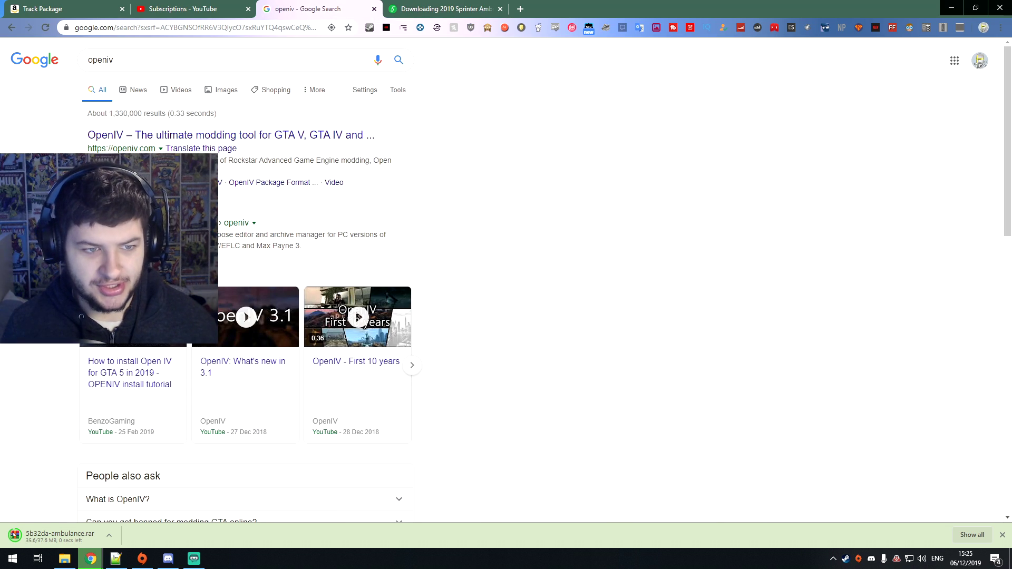
left_click(239, 139)
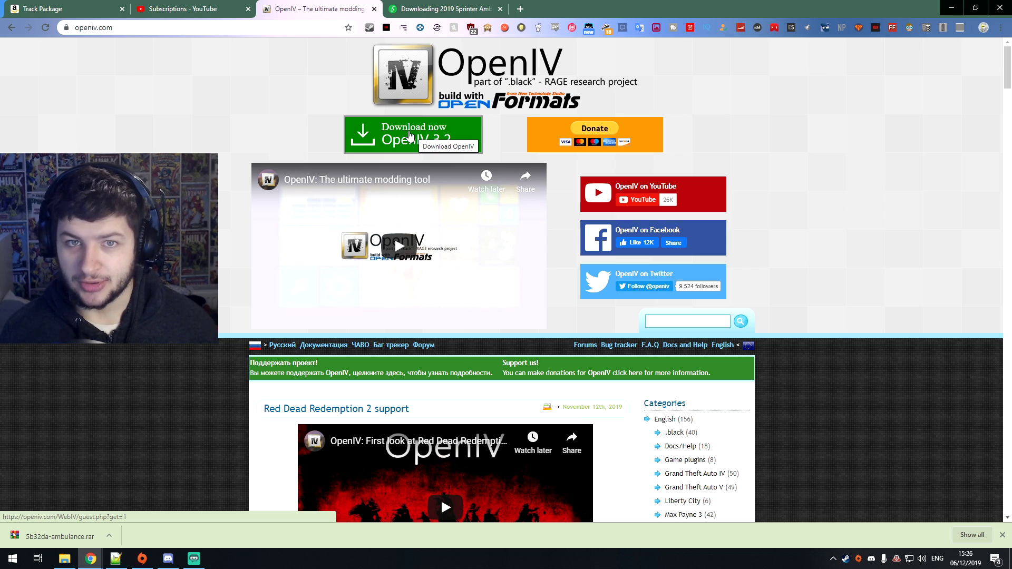
Open the downloaded 5b32da-ambulance.rar archive, dismiss the extra WinRAR window and view readme.txt
left_click(86, 536)
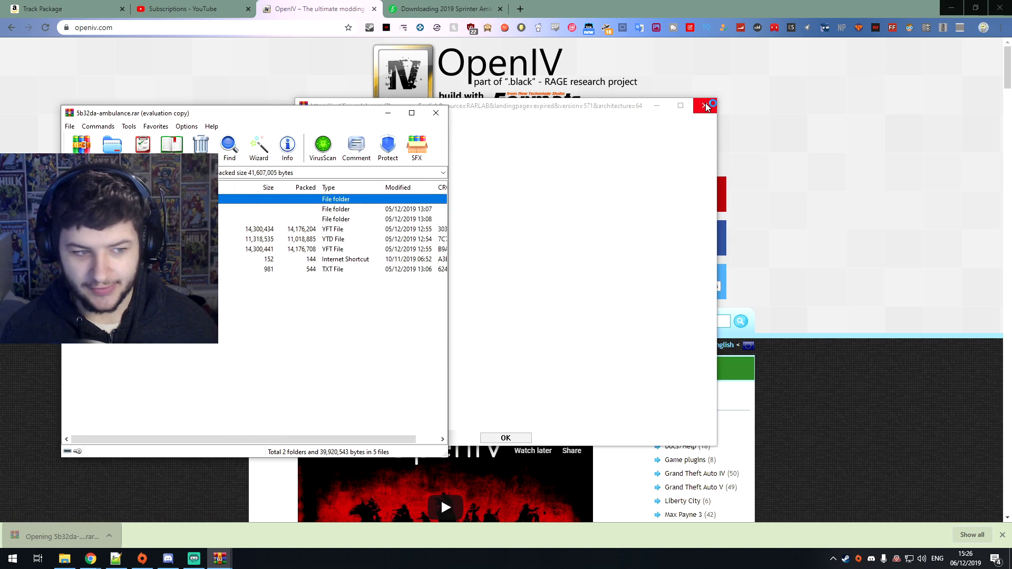
left_click(706, 103)
left_click(414, 237)
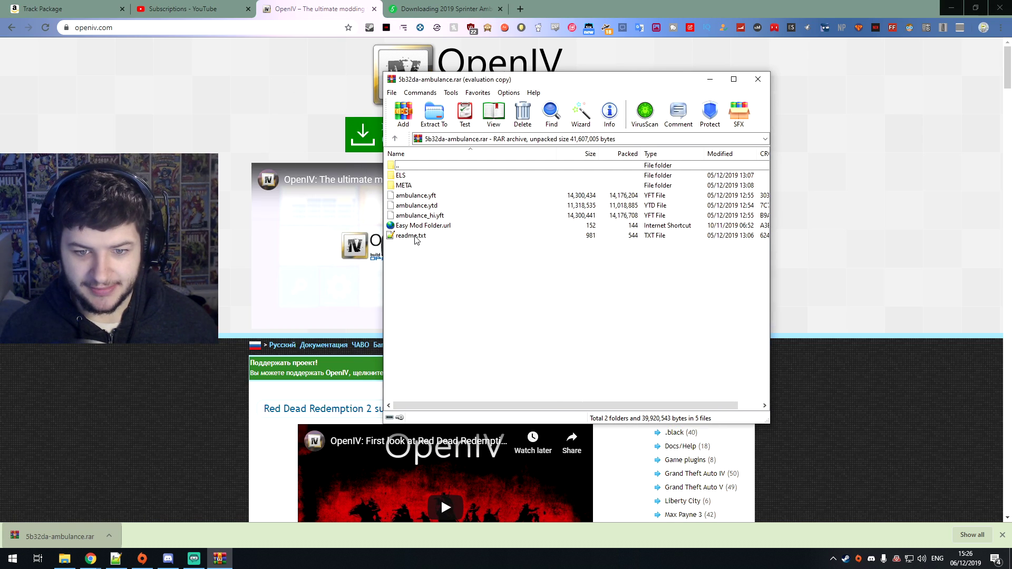
double_click(417, 238)
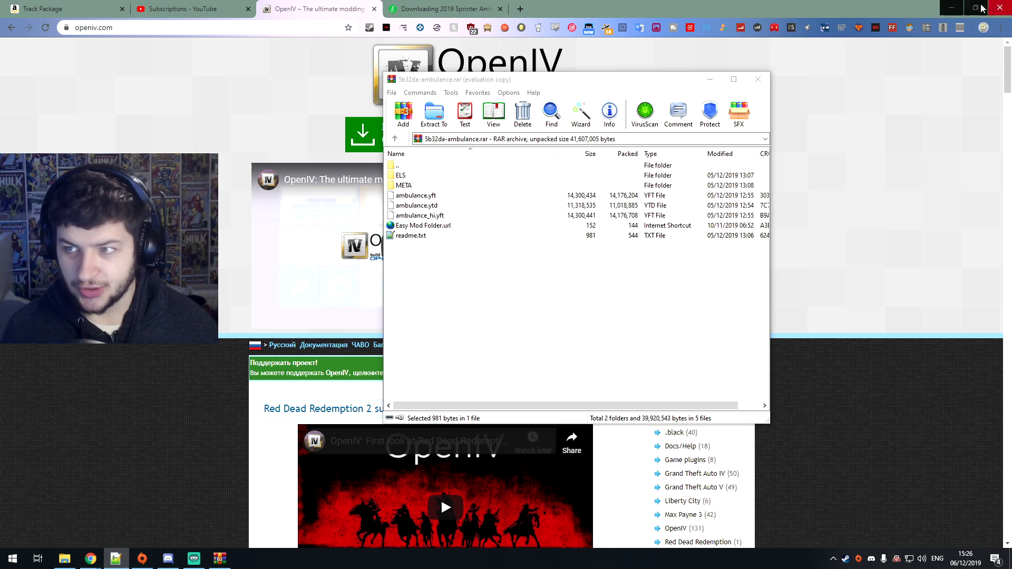
Clear the browser and File Explorer windows from the desktop and start OpenIV for the Windows version of Grand Theft Auto V
left_click(951, 9)
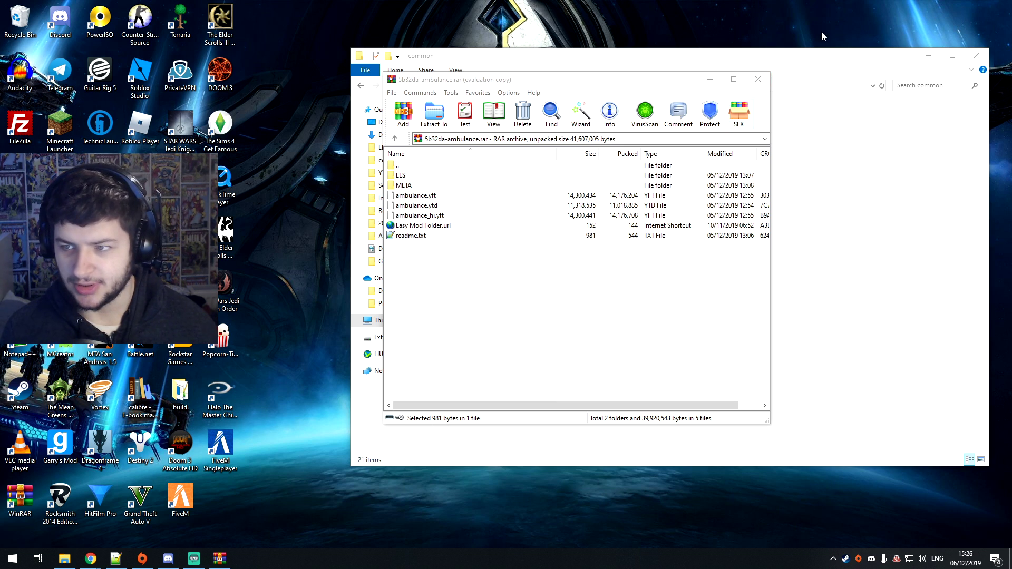
left_click(887, 61)
left_click(934, 57)
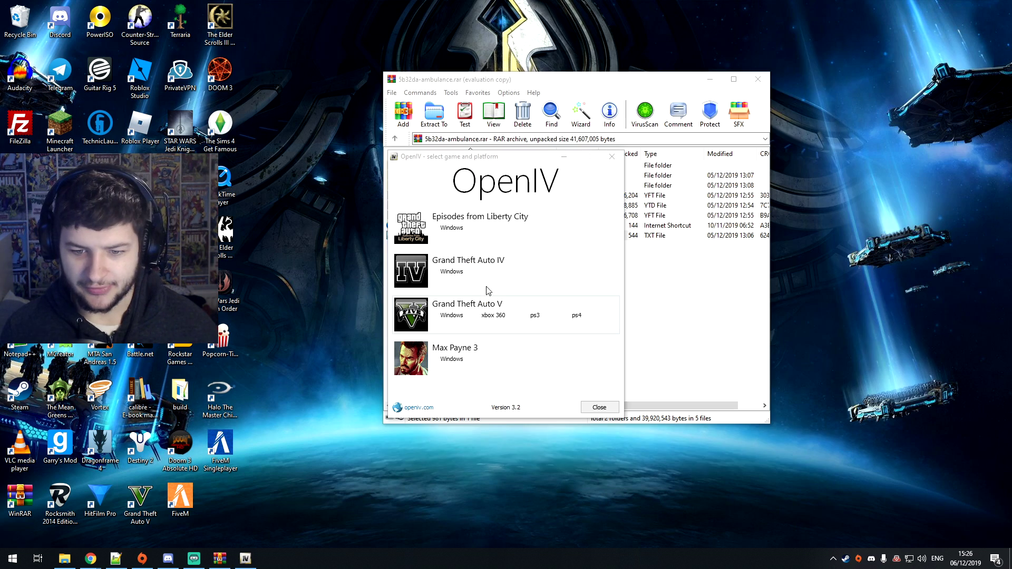
left_click(449, 316)
Look through the META folder of the ambulance archive and return to the archive's root
left_click_drag(506, 77, 569, 40)
double_click(478, 149)
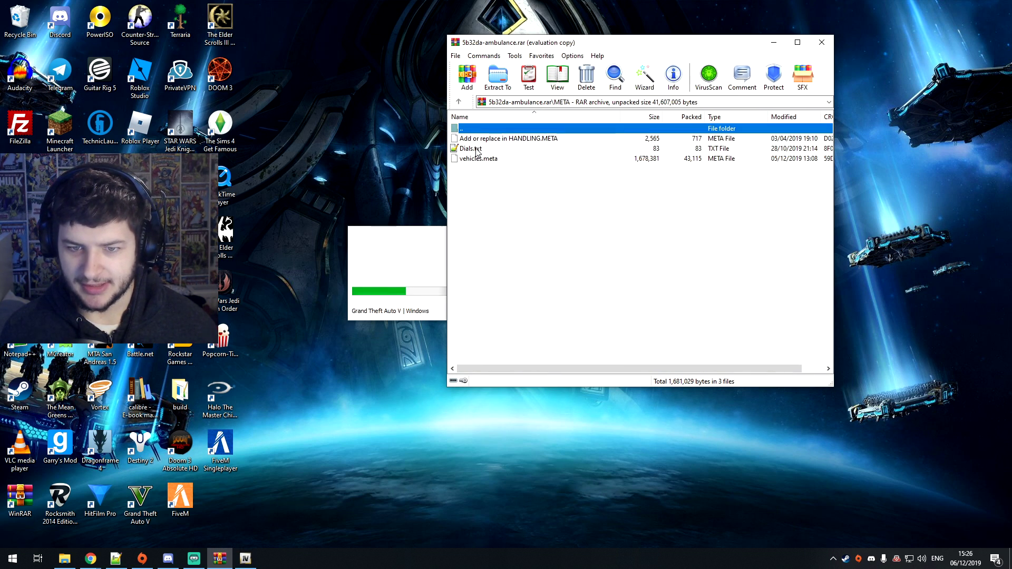
double_click(519, 129)
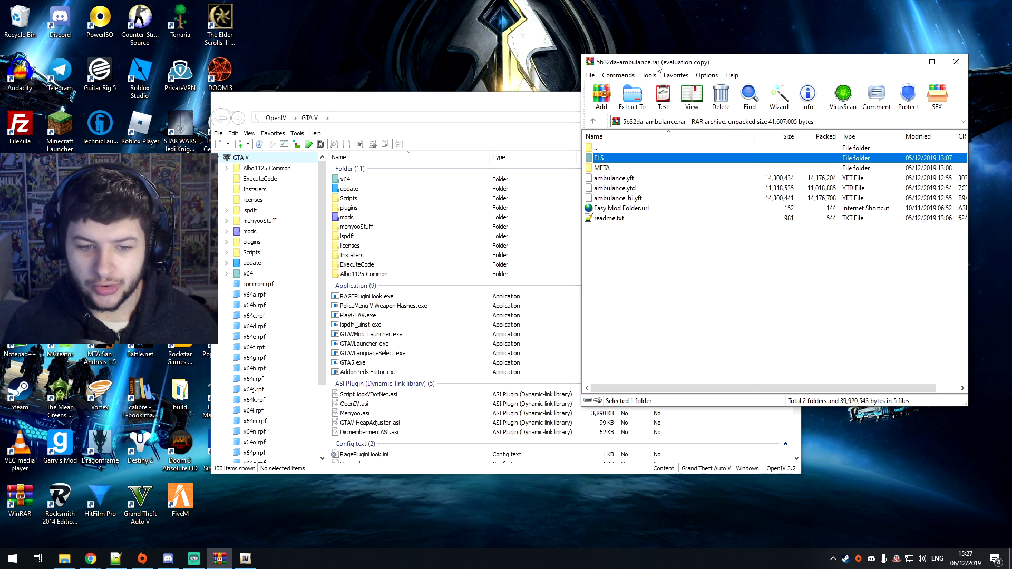
Turn on edit mode in OpenIV for the GTA V files
left_click(359, 208)
left_click(659, 117)
key("Return")
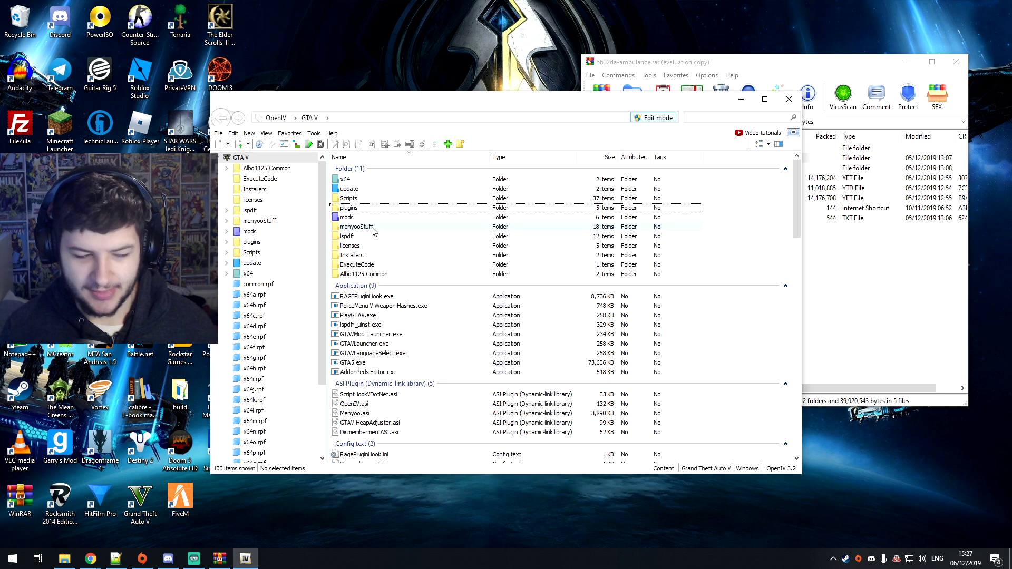
Open dlc.rpf under update/x64/dlcpacks/patchday19ng and switch to its version in the mods folder
double_click(342, 189)
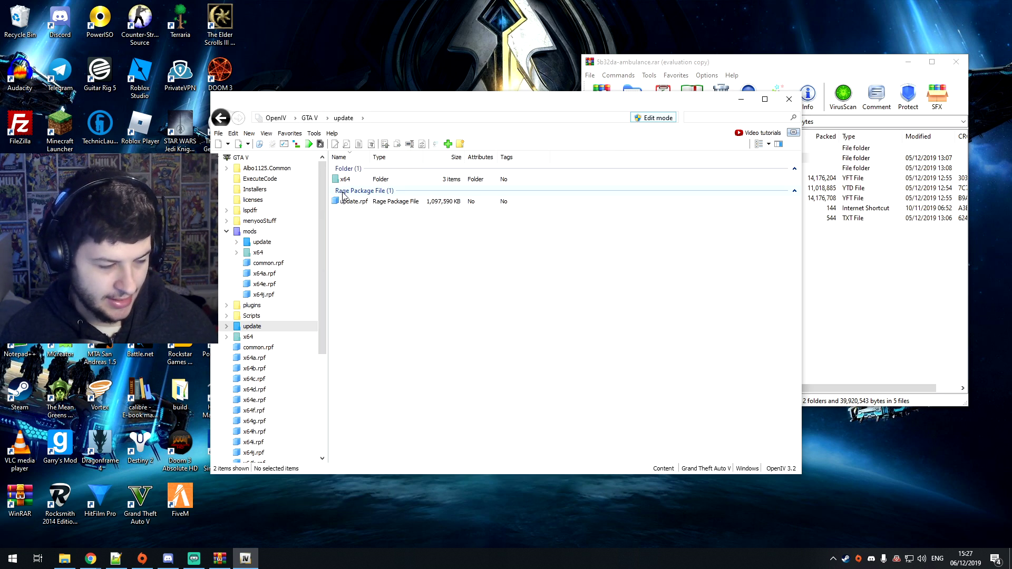
double_click(349, 180)
double_click(350, 180)
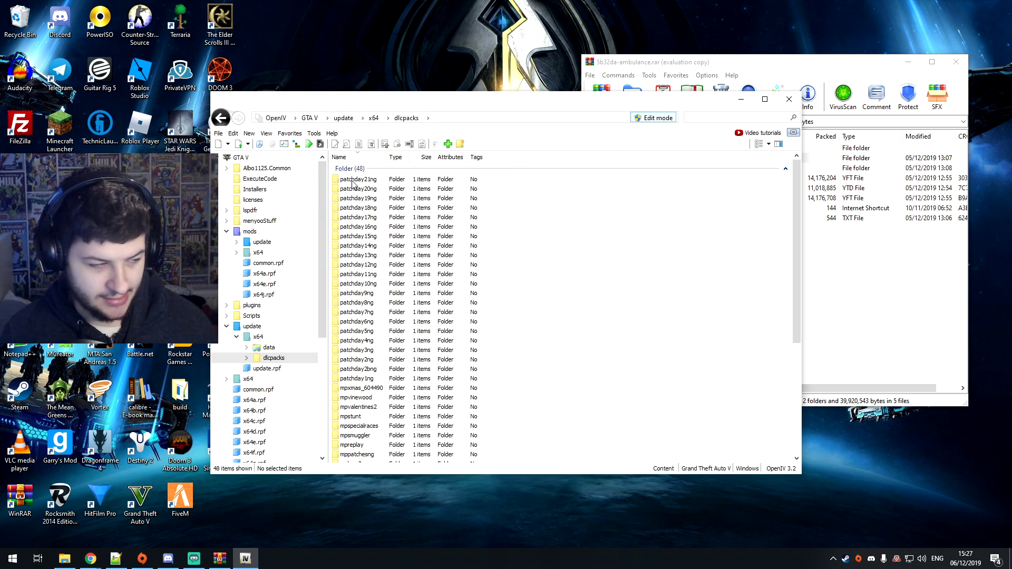
double_click(363, 199)
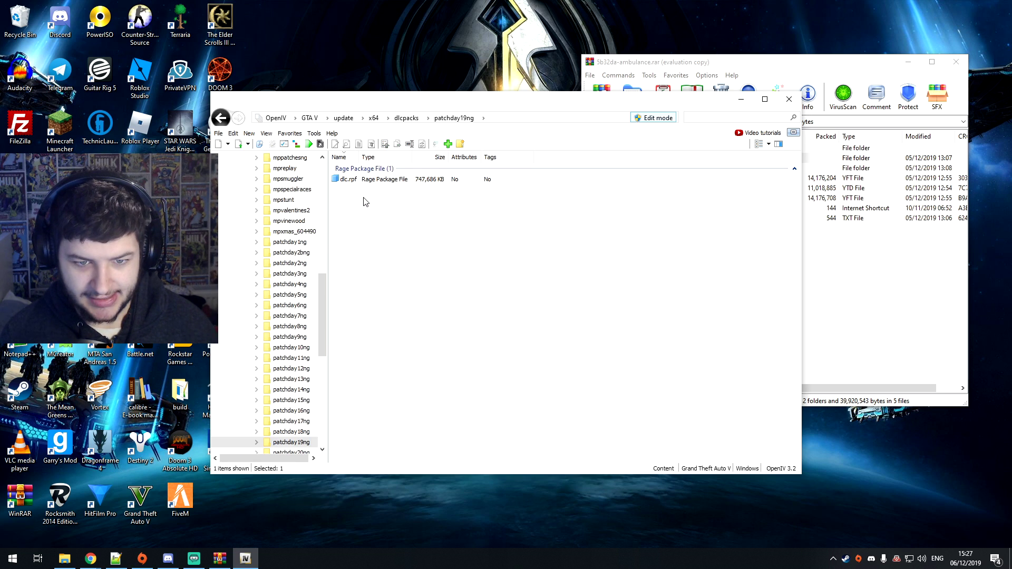
double_click(347, 180)
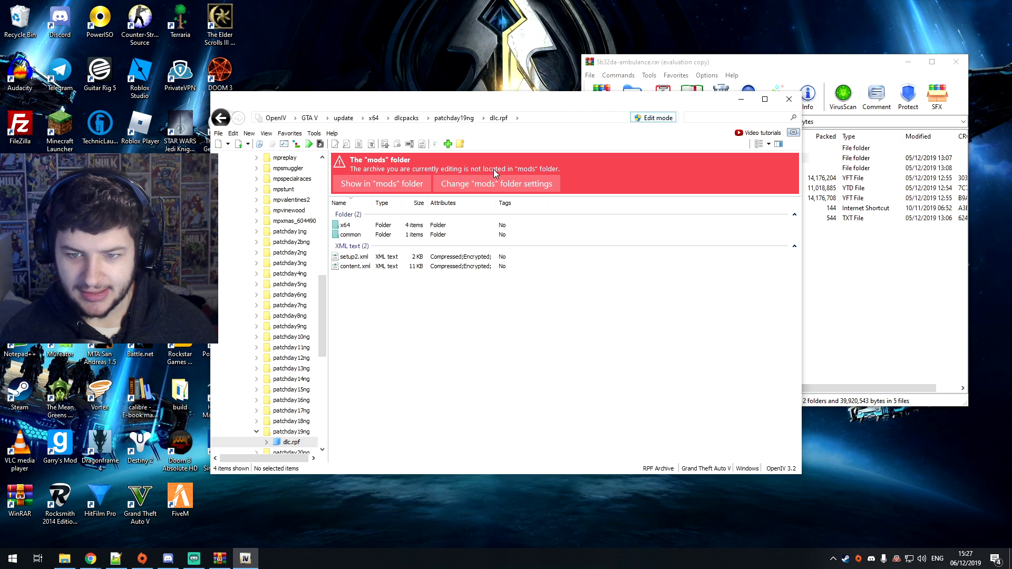
left_click(406, 188)
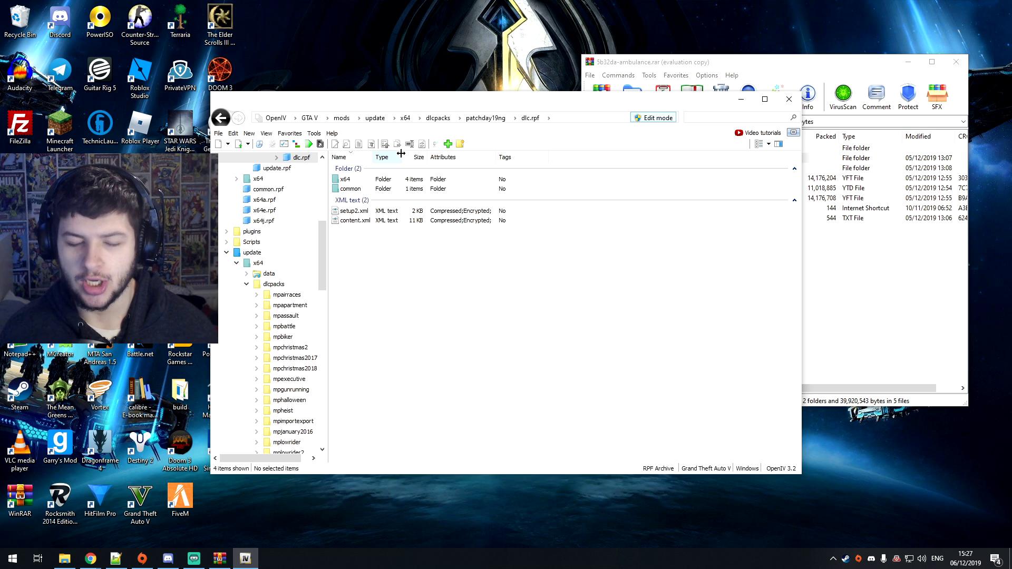
Check in the ASI Manager whether ASI Loader and OpenIV.ASI are installed
left_click(315, 133)
left_click(337, 197)
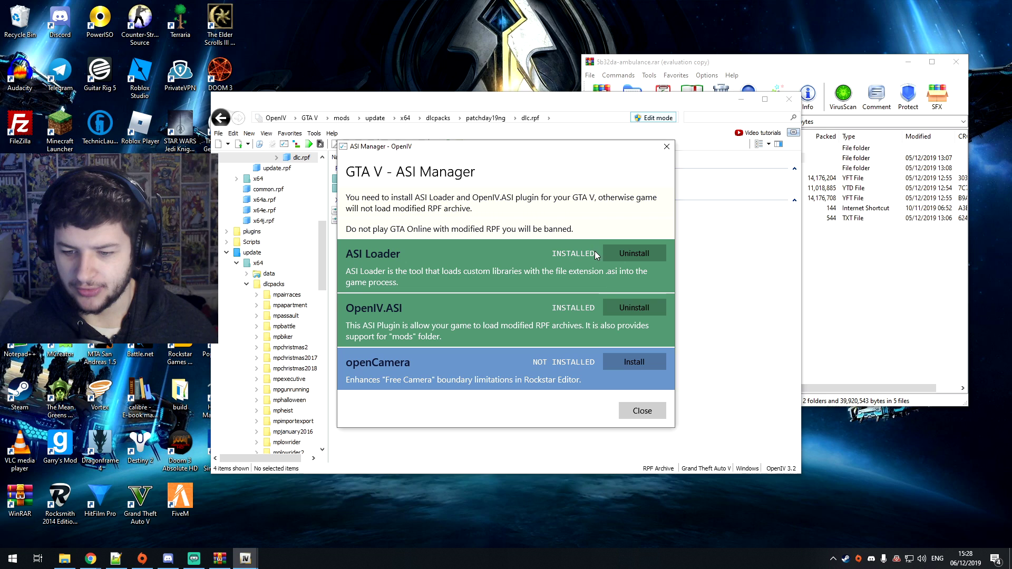
left_click(641, 413)
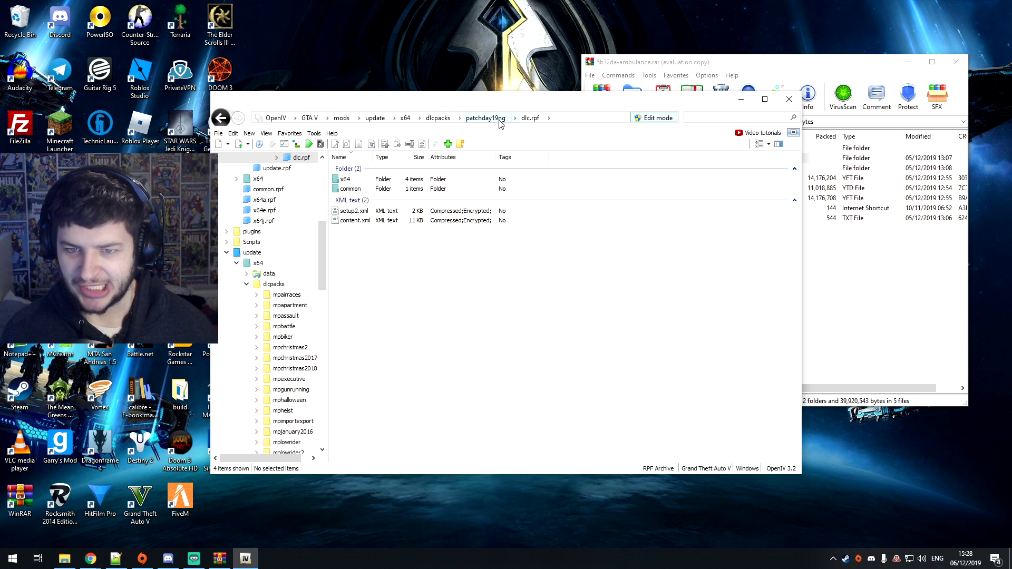
Inside the mods copy of dlc.rpf, go through x64/levels/gta5 into the archive holding the vehicle files
double_click(345, 180)
double_click(348, 198)
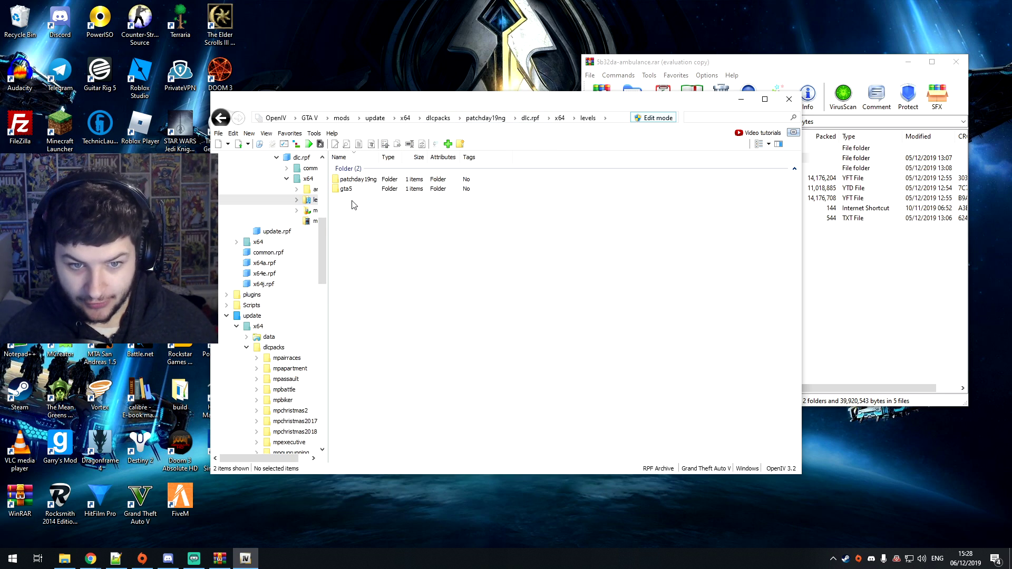
double_click(352, 190)
double_click(354, 180)
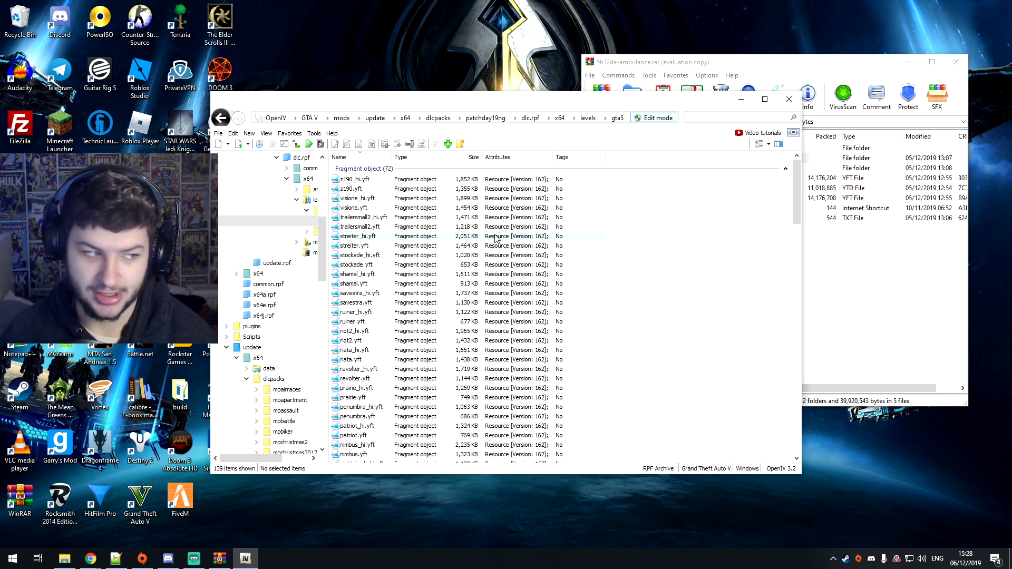
Place OpenIV beside the mod archive and copy ambulance.yft, ambulance.ytd and ambulance_hi.yft into the open vehicle files list
left_click_drag(514, 99, 395, 72)
left_click_drag(680, 136, 546, 182)
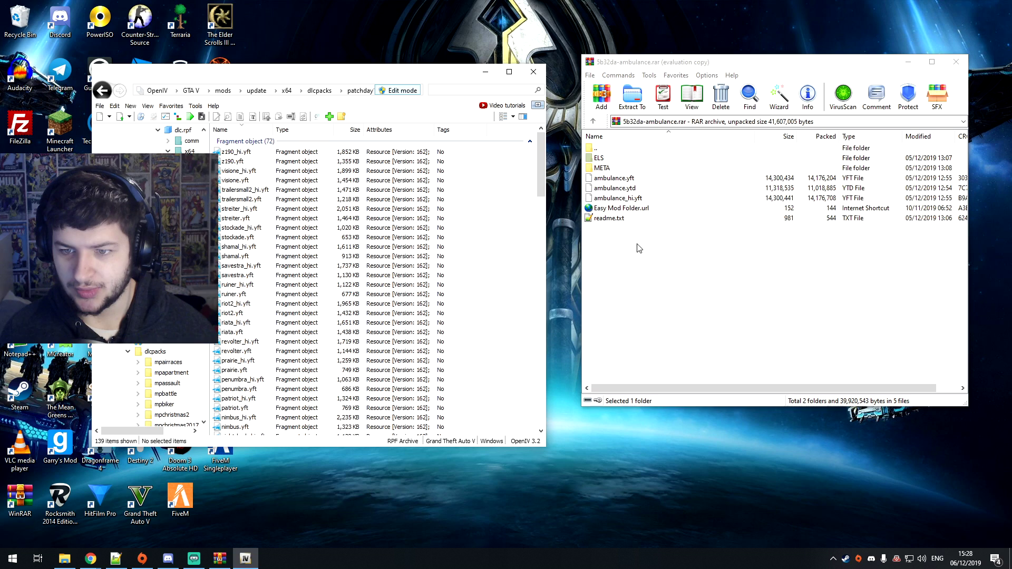
left_click(639, 246)
left_click(617, 198)
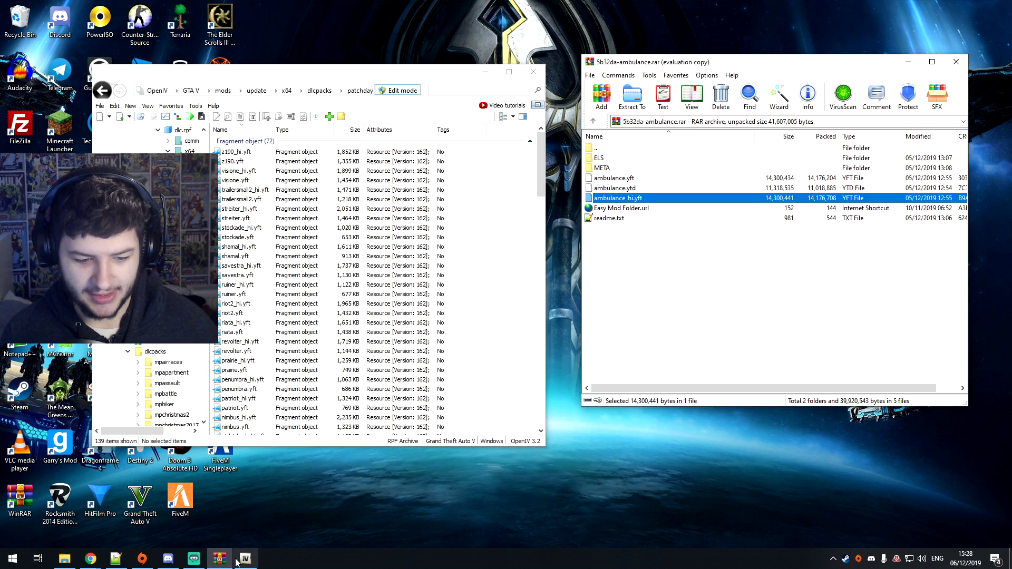
left_click(617, 179, "shift")
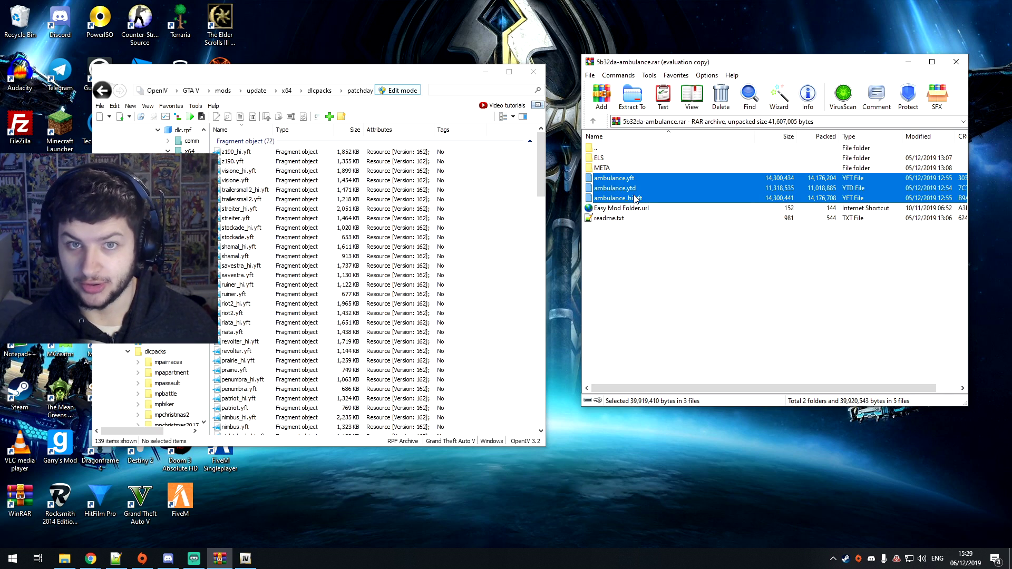
left_click_drag(635, 199, 505, 210)
Check the vehicle files list for the added ambulance files, and minimize OpenIV
scroll(496, 214, "down", 20)
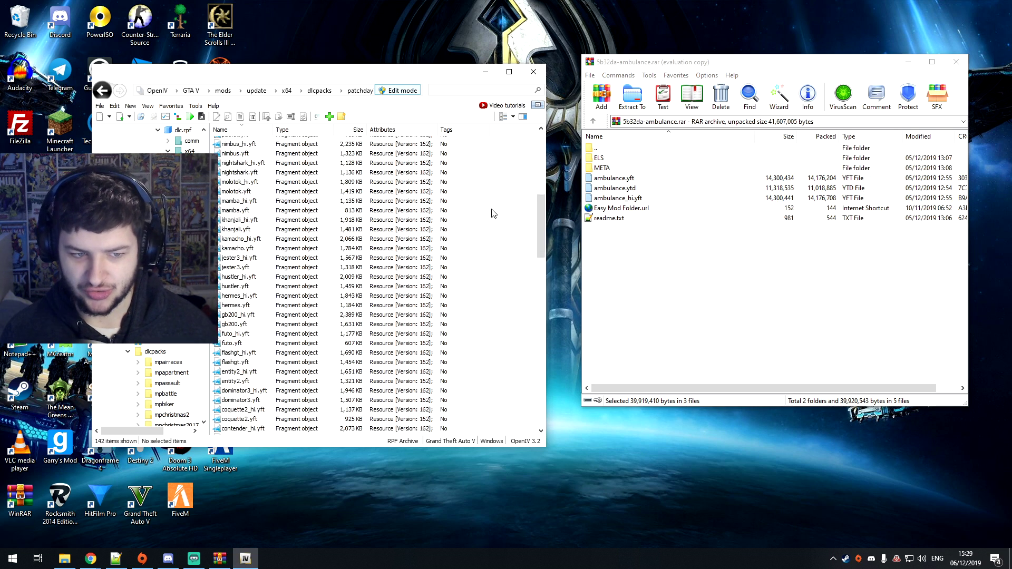
scroll(319, 335, "down", 8)
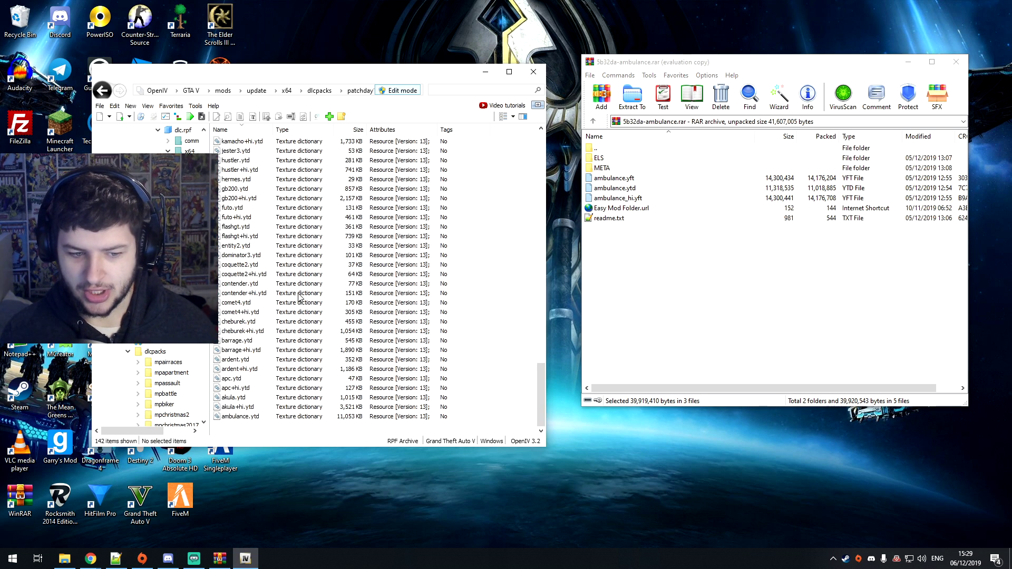
left_click(297, 283)
scroll(297, 286, "up", 15)
left_click(244, 198)
scroll(275, 211, "up", 20)
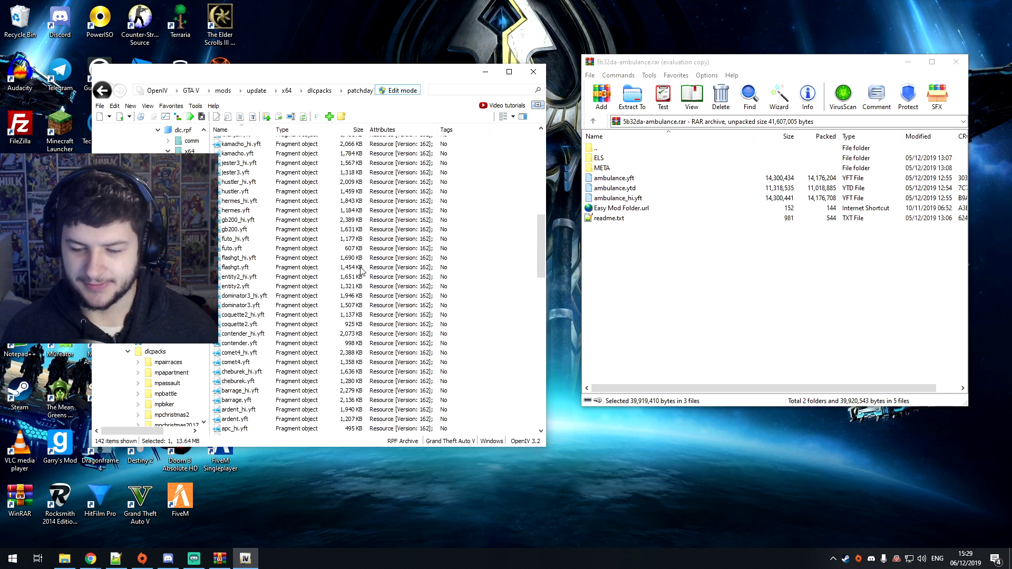
left_click(319, 204)
left_click(485, 72)
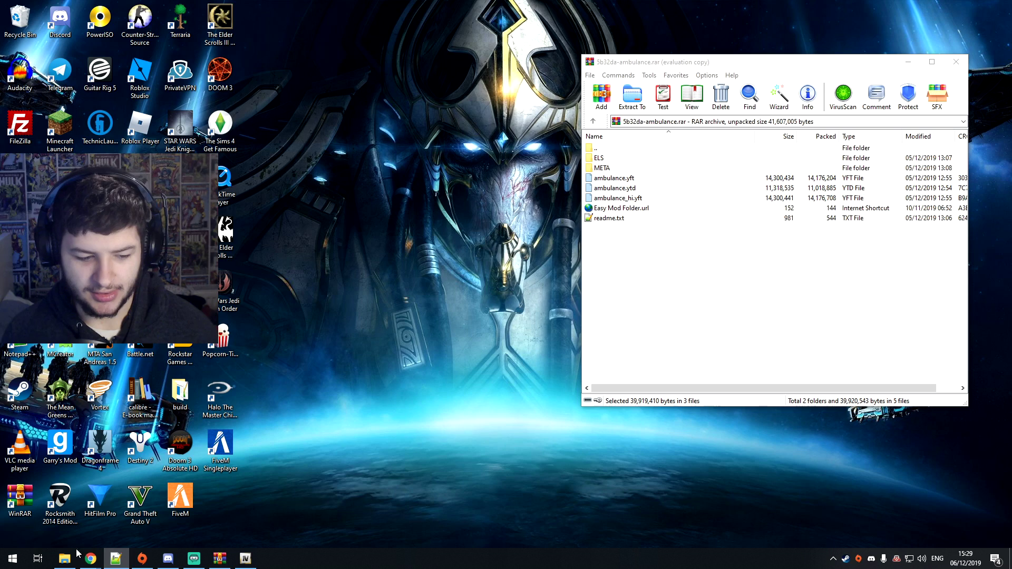
Bring up the Grand Theft Auto V installation folder in File Explorer beside the mod archive
left_click(64, 559)
left_click_drag(567, 67, 348, 72)
left_click(248, 143)
Copy ambulance.xml from the archive's ELS folder into the Grand Theft Auto V folder, and go back to the archive's root
left_click(606, 136)
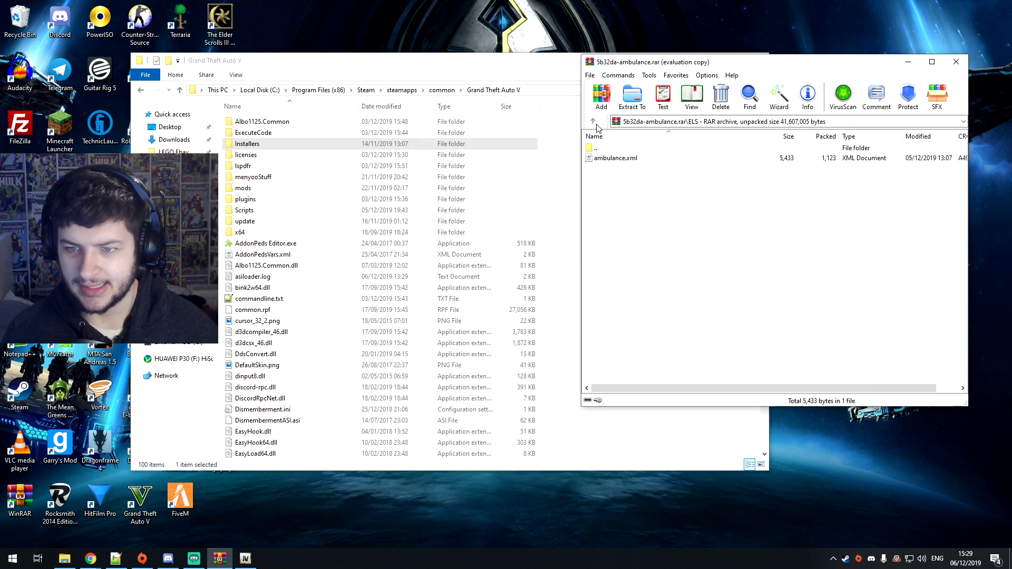
double_click(597, 148)
double_click(609, 163)
left_click_drag(609, 165, 413, 69)
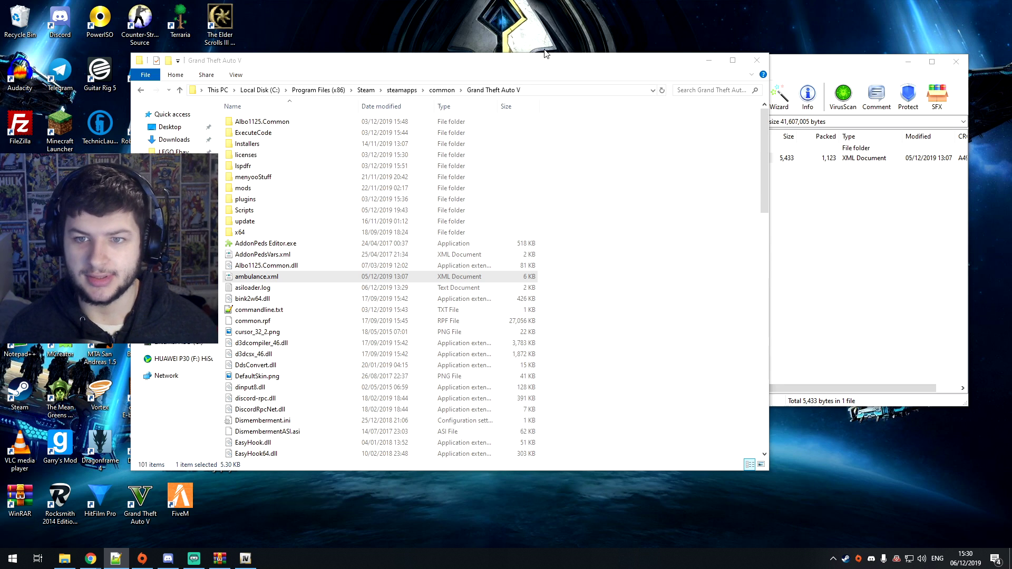
left_click(870, 164)
key("BackSpace")
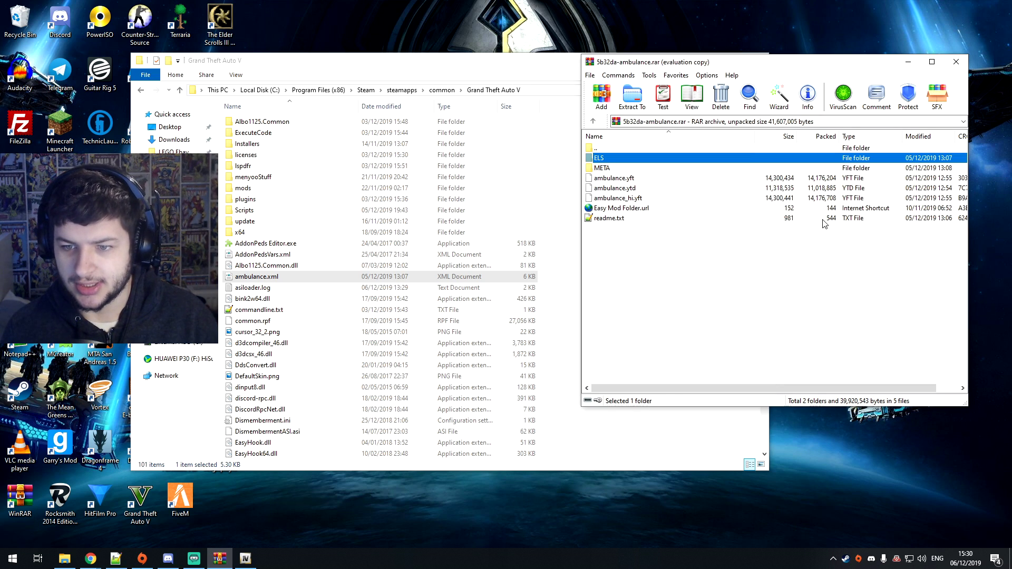
key("BackSpace")
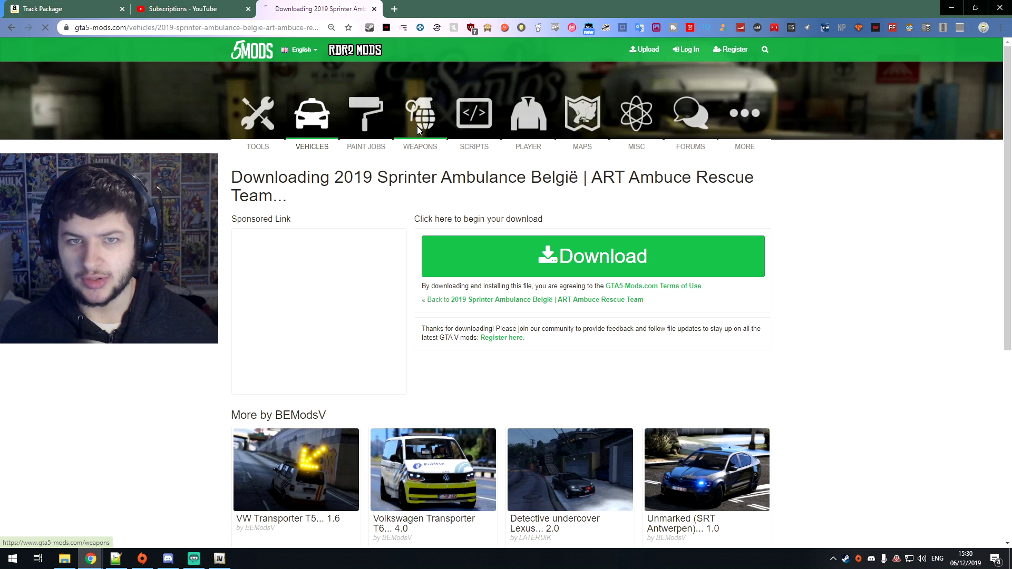
Show the weapon mods on the GTA5-Mods site and change their sort order
left_click(419, 129)
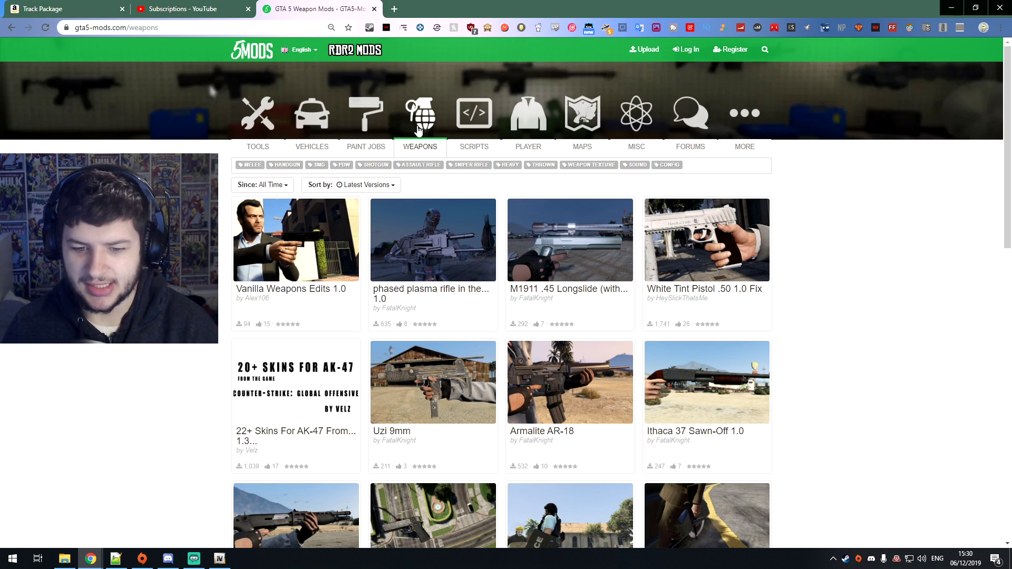
left_click(350, 185)
left_click(339, 236)
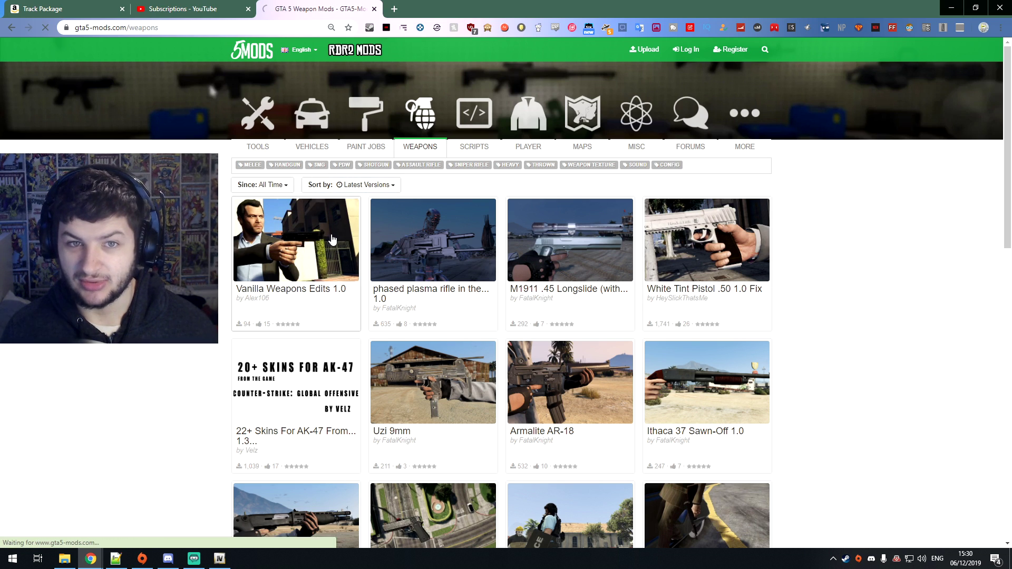
Open the Silverballer (Animated) weapon mod's page from the most downloaded weapons and read its description
scroll(373, 244, "down", 2)
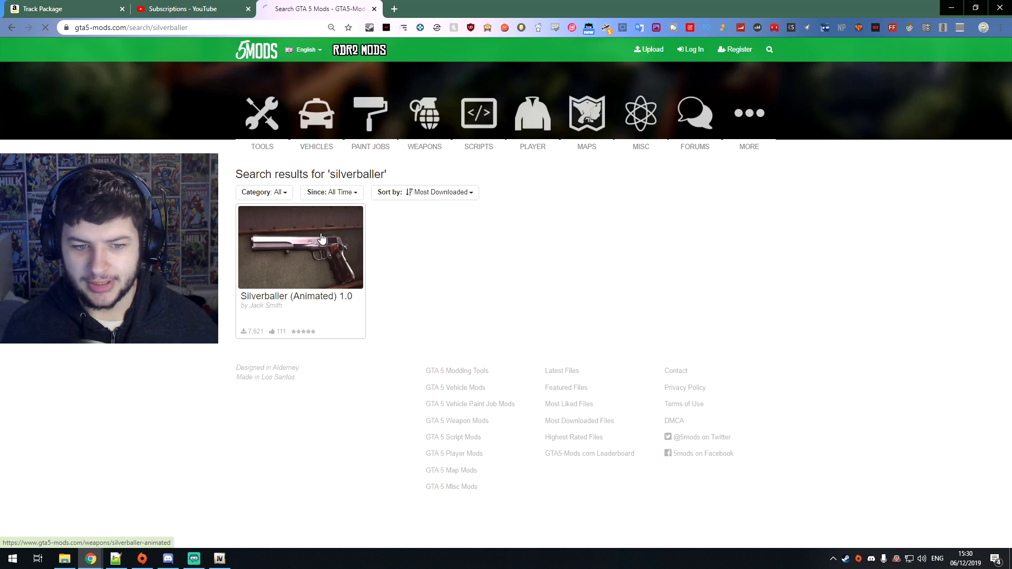
left_click(323, 216)
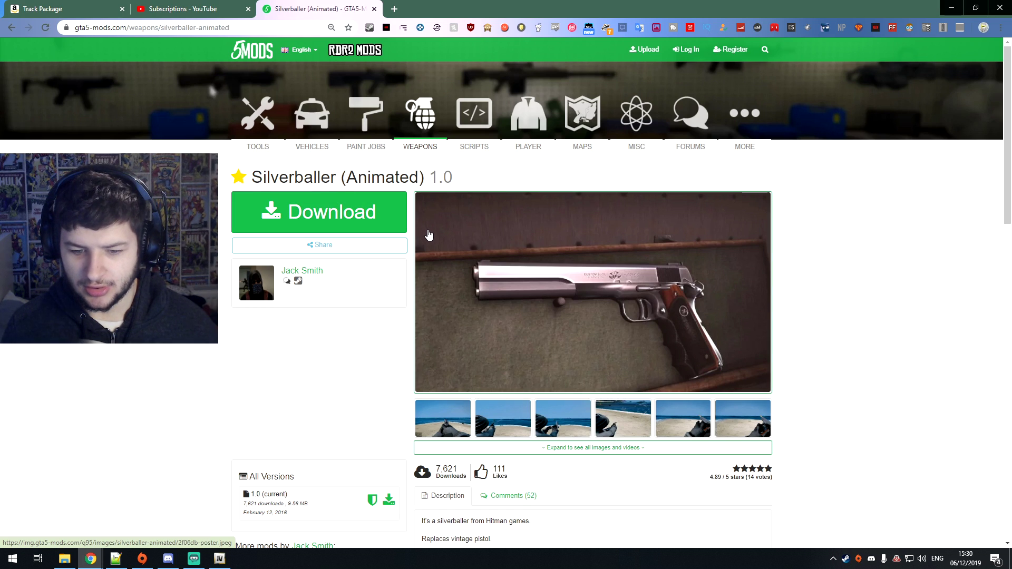
scroll(475, 258, "down", 2)
scroll(500, 273, "down", 1)
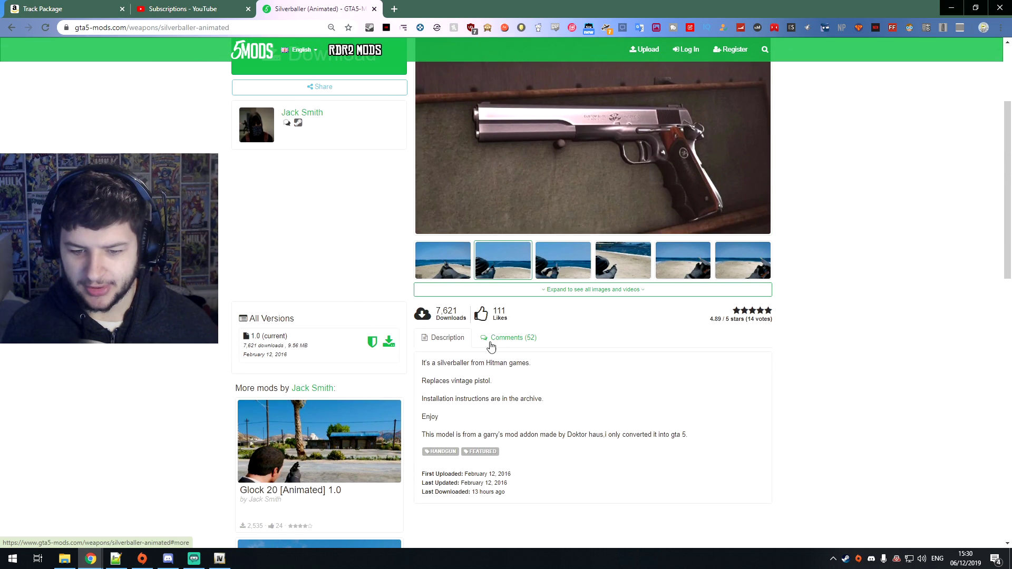
left_click_drag(490, 381, 450, 382)
Download the Silverballer (Animated) mod, and switch the site to its script mods
scroll(467, 383, "up", 4)
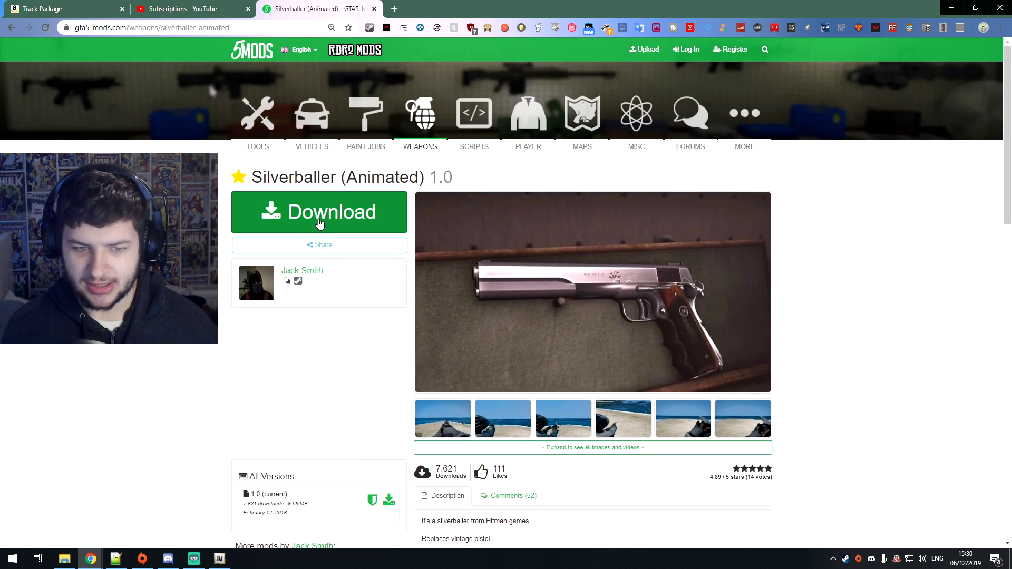
left_click(325, 216)
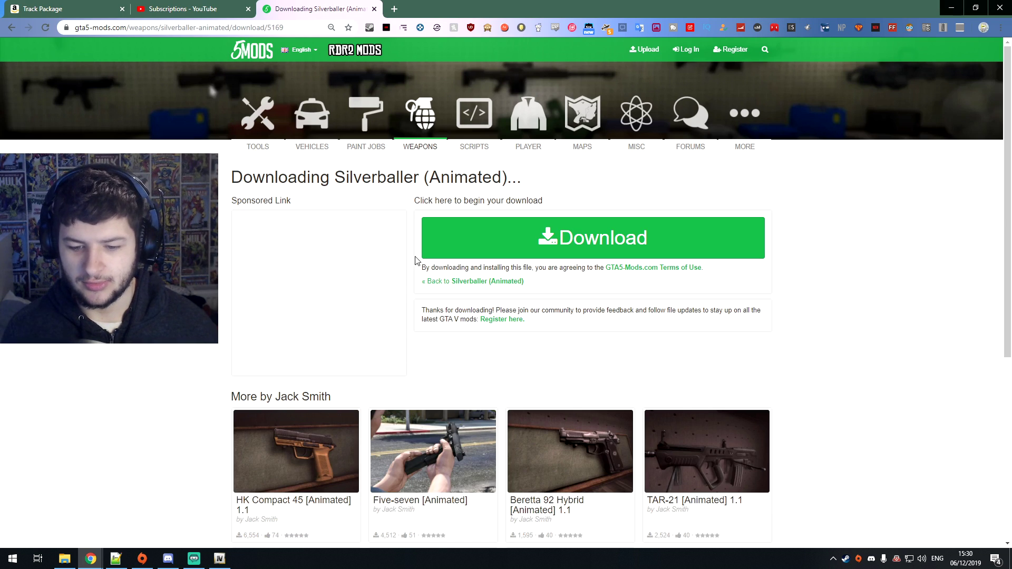
left_click(517, 229)
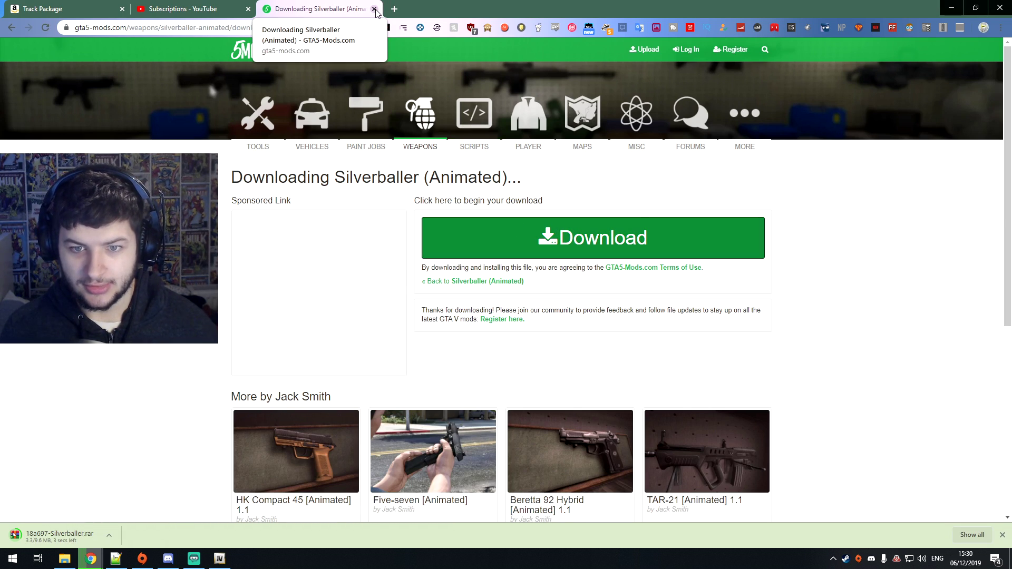
left_click(474, 113)
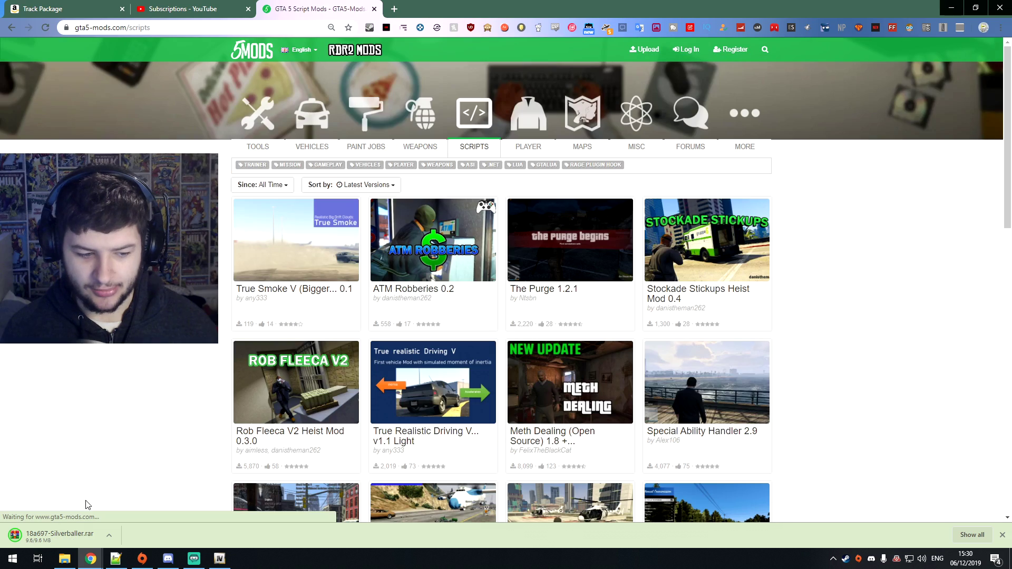
Open the downloaded 18a697-Silverballer.rar, minimize the browser and dismiss the WinRAR licence reminder
left_click(64, 535)
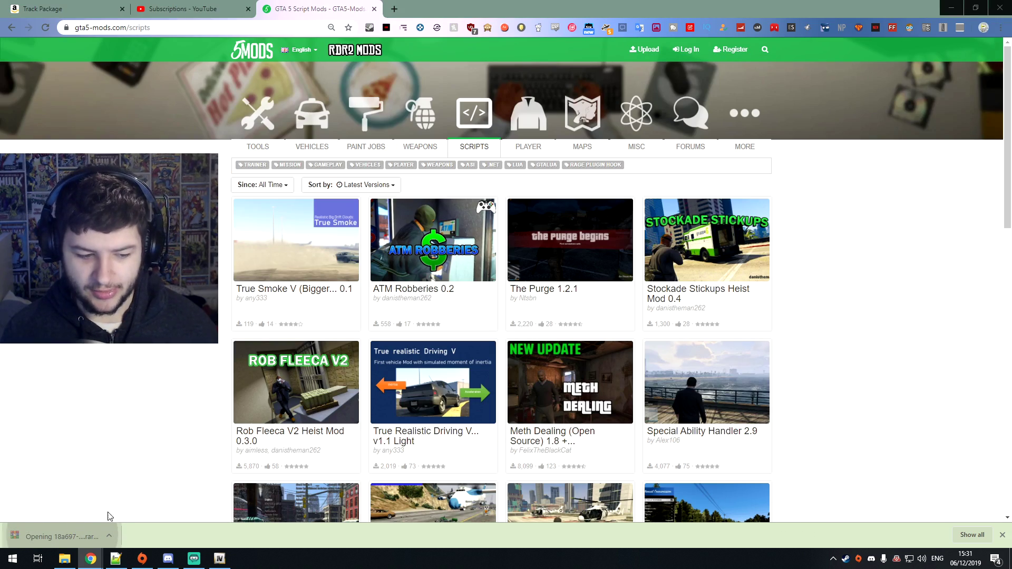
left_click(949, 6)
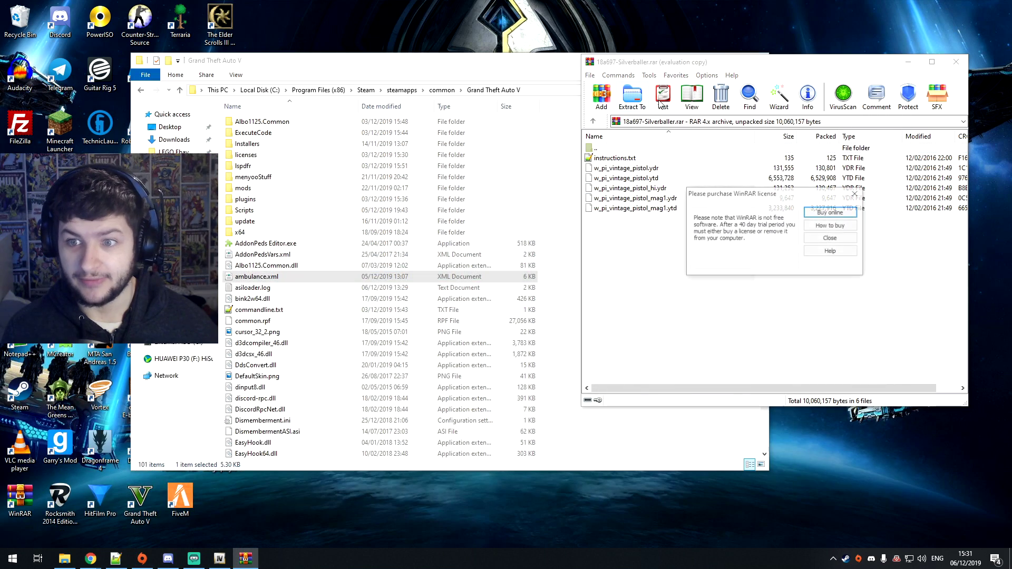
left_click(858, 193)
left_click_drag(671, 63, 615, 67)
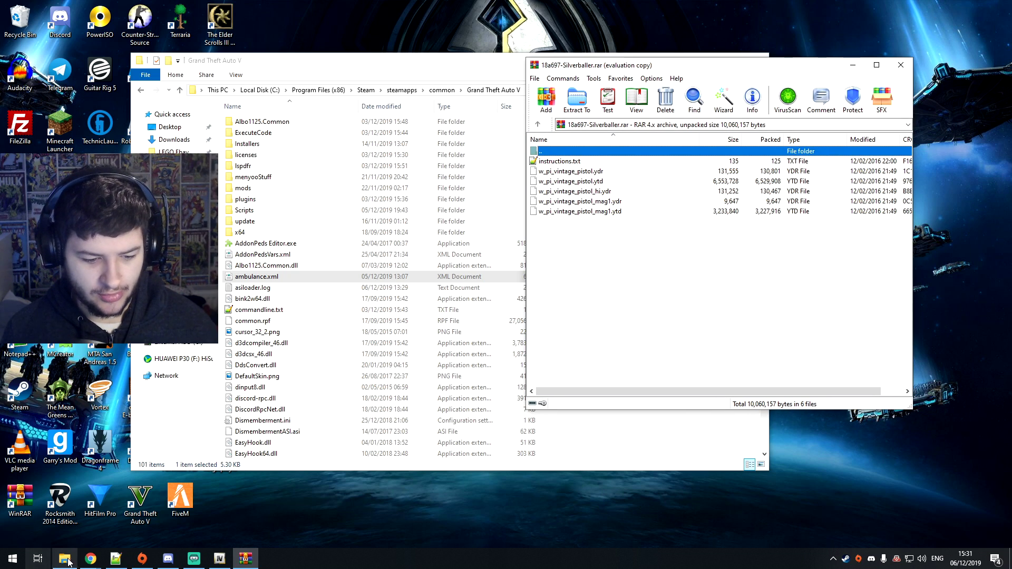
Place the archive window beside the Grand Theft Auto V folder and select the five w_pi_vintage_pistol files
left_click_drag(448, 60, 545, 46)
left_click(900, 253)
left_click_drag(747, 67, 817, 73)
left_click_drag(714, 266, 622, 189)
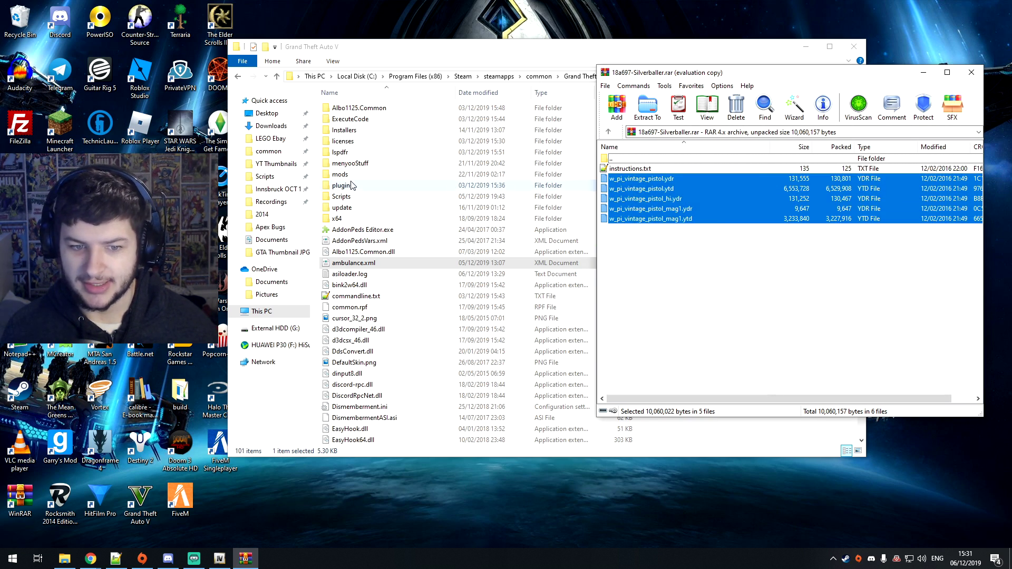
Bring OpenIV up over the Explorer window and return it to the GTA V root folder
left_click(219, 558)
left_click_drag(325, 76, 460, 48)
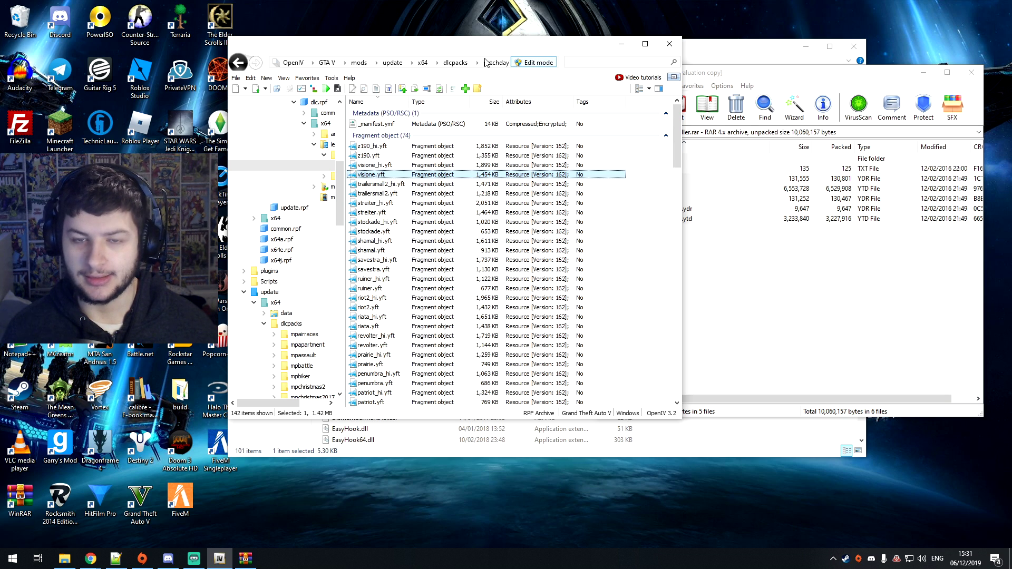
left_click(765, 286)
left_click(390, 158)
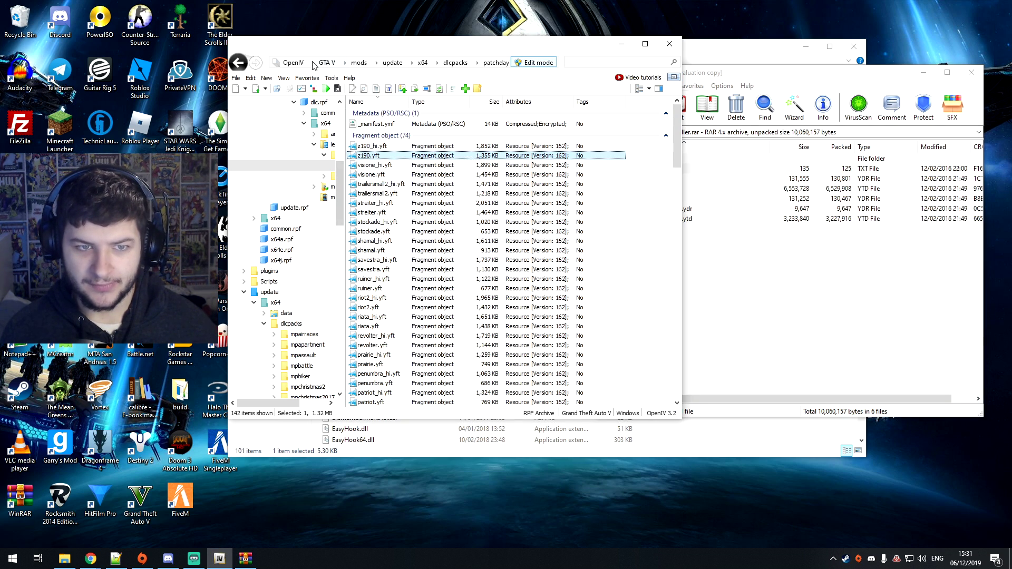
left_click(293, 63)
left_click(382, 104)
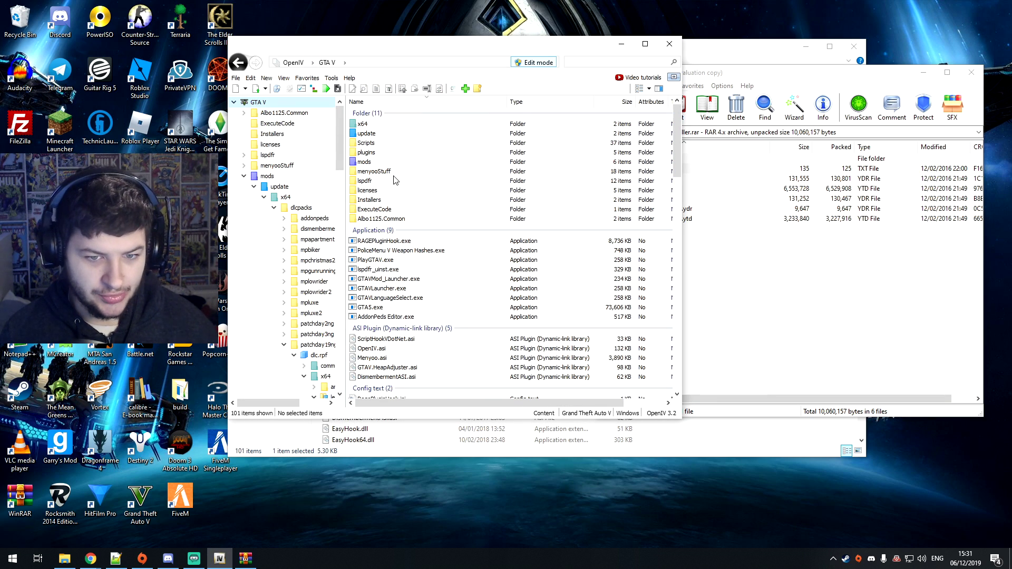
Open the dlcpacks folder in mods/update/x64
double_click(373, 164)
double_click(366, 134)
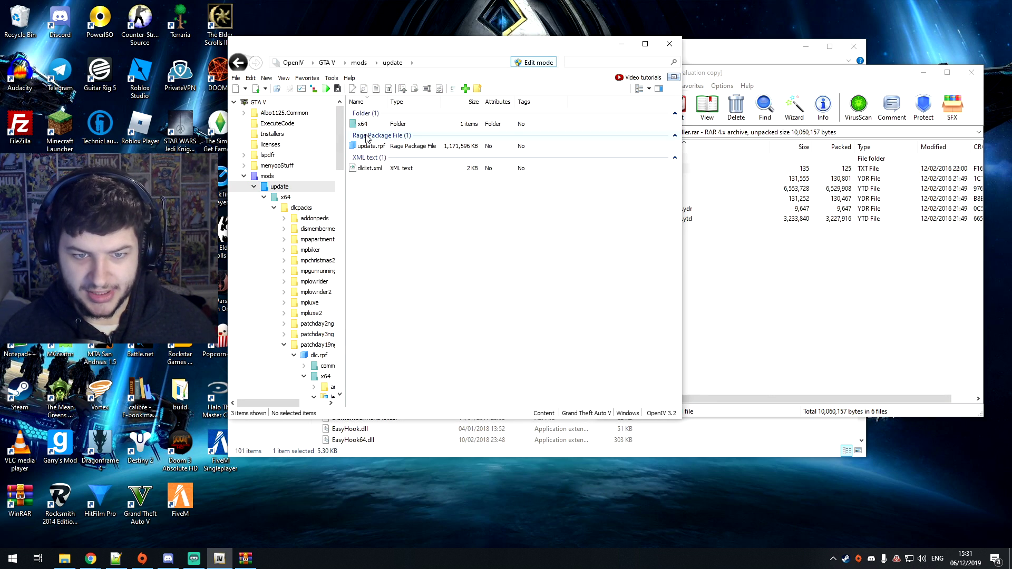
double_click(370, 125)
double_click(368, 125)
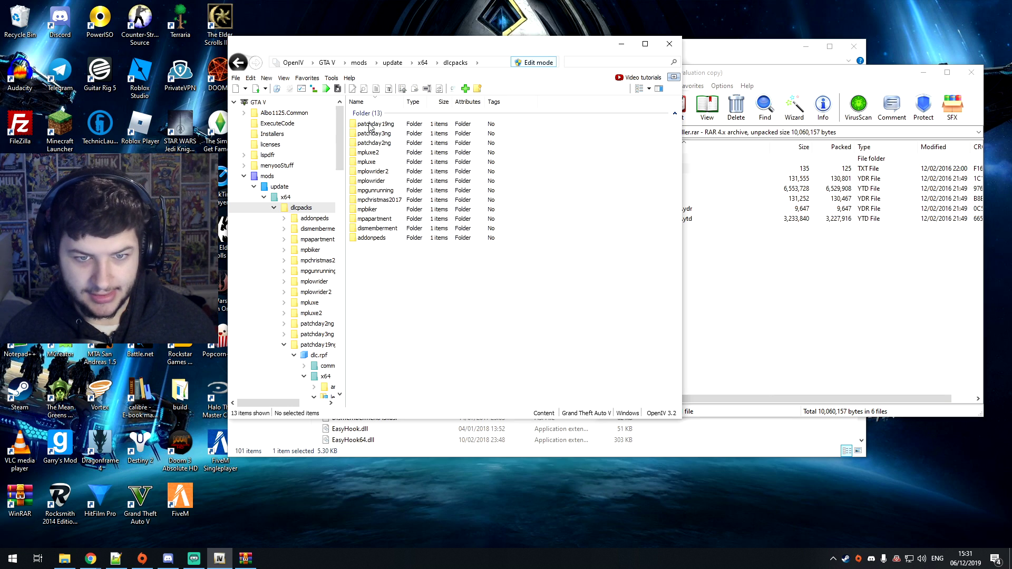
Open weapons.rpf within the x64/models folder of patchday3ng's dlc.rpf
double_click(373, 135)
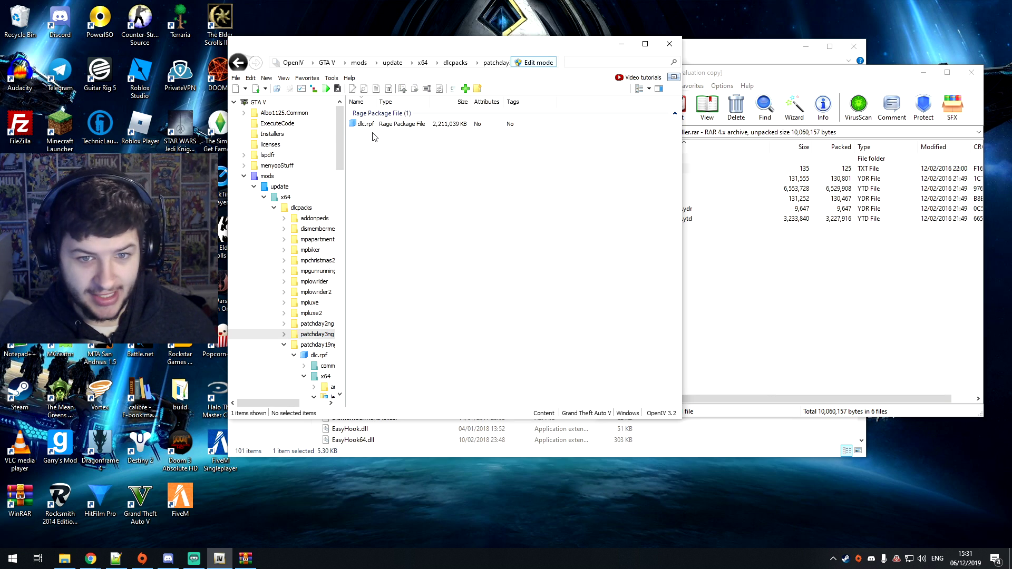
double_click(373, 126)
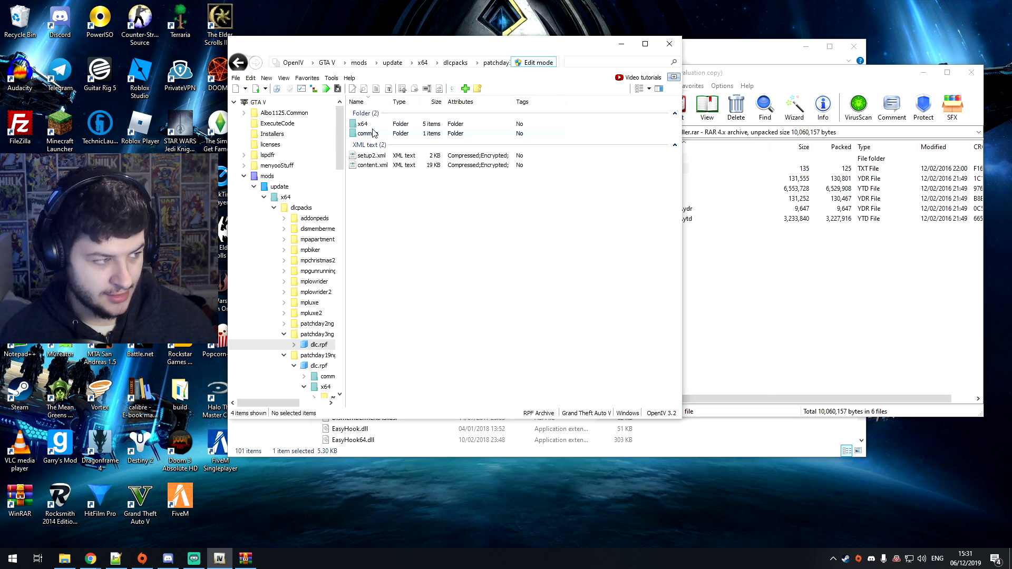
double_click(370, 125)
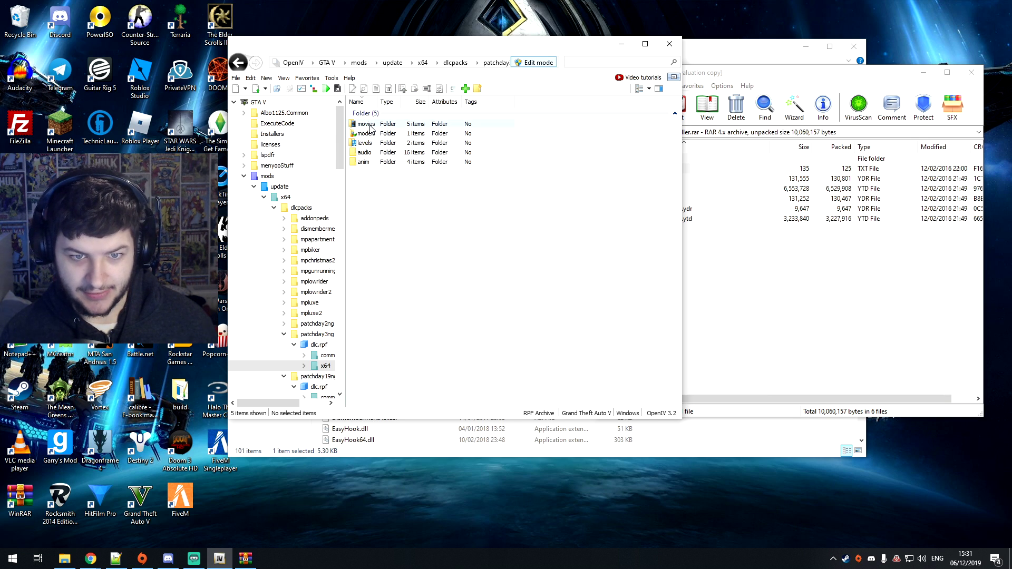
double_click(365, 134)
double_click(371, 125)
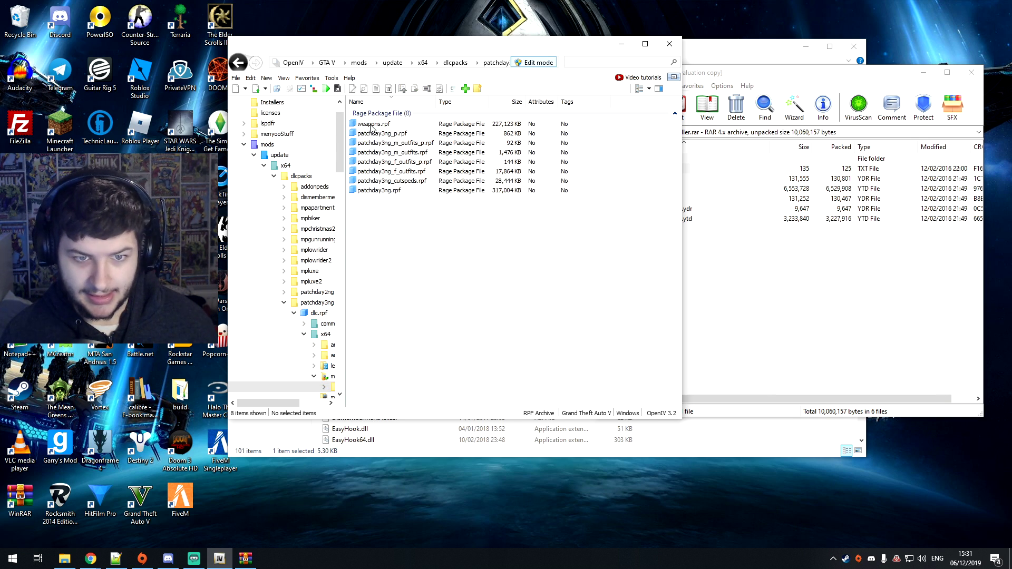
double_click(371, 125)
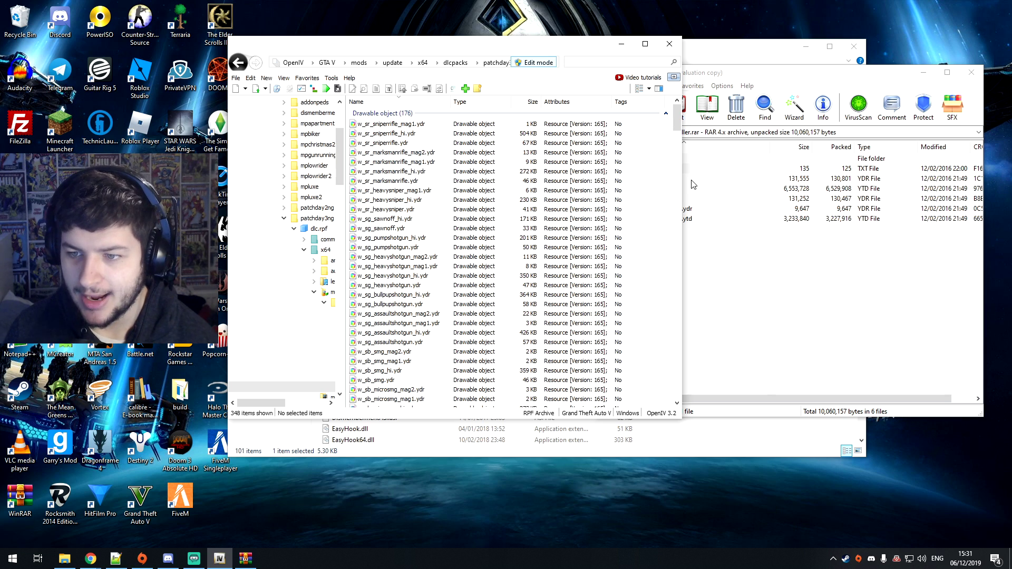
Set the mod archive beside OpenIV and locate the w_pi_vintage_pistol files in weapons.rpf
left_click_drag(683, 188, 714, 188)
left_click_drag(586, 47, 569, 47)
left_click(729, 226)
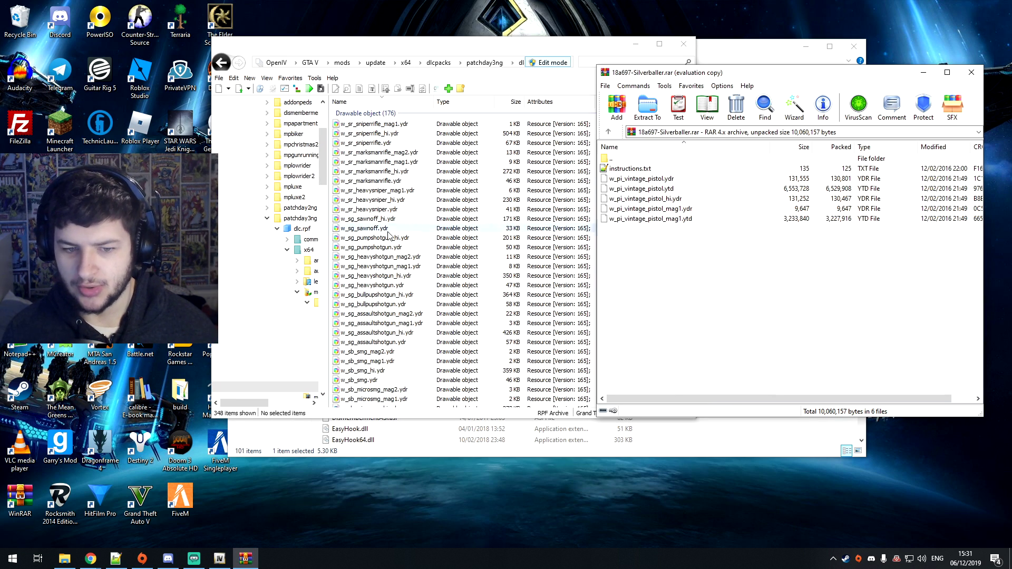
left_click(390, 246)
scroll(401, 237, "down", 15)
scroll(410, 225, "up", 9)
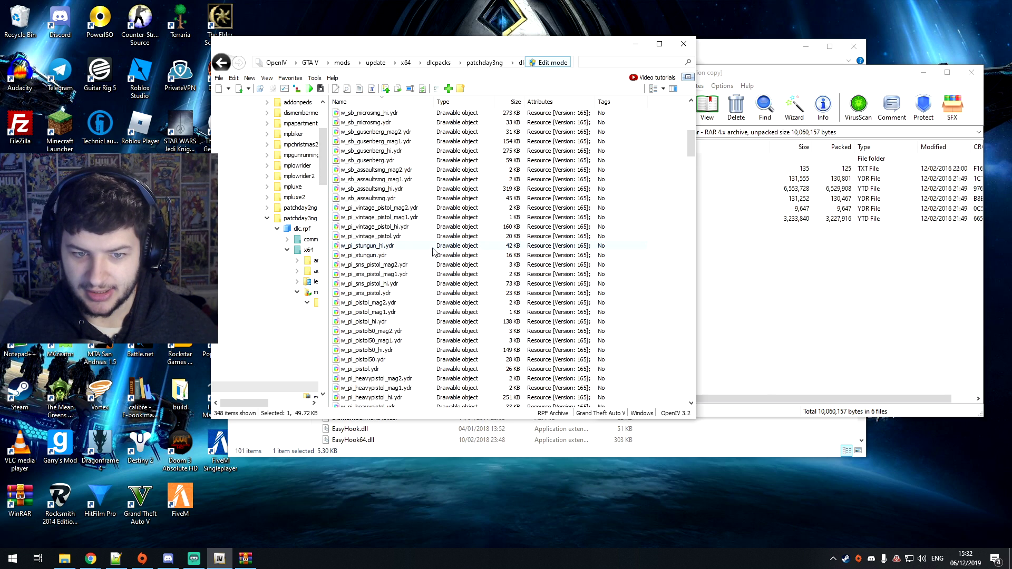
left_click(375, 209)
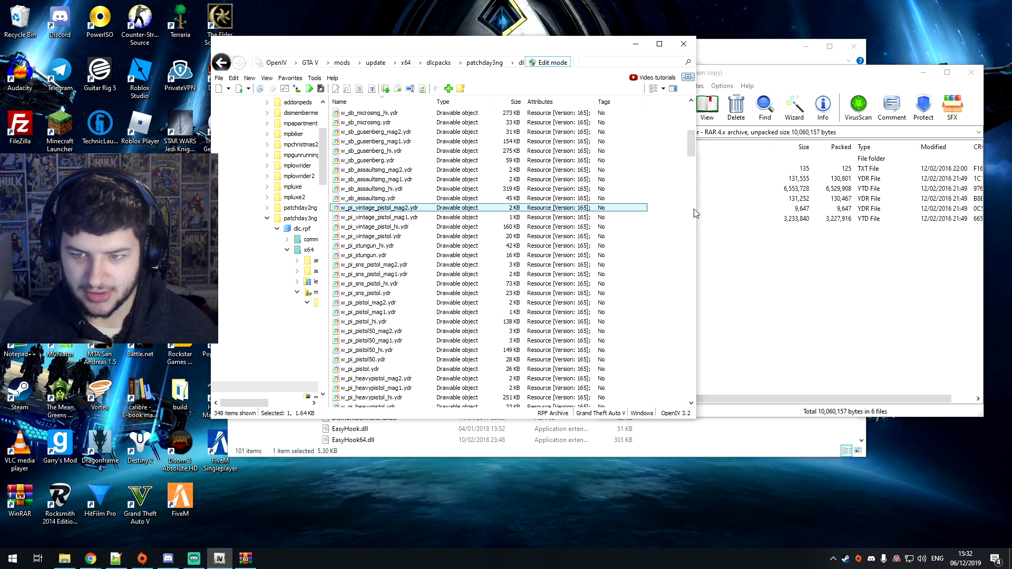
Copy the five w_pi_vintage_pistol files from the Silverballer archive into weapons.rpf in OpenIV
left_click_drag(621, 57, 561, 48)
left_click(711, 77)
left_click_drag(703, 270, 614, 179)
left_click_drag(634, 77, 729, 89)
left_click_drag(733, 199, 610, 177)
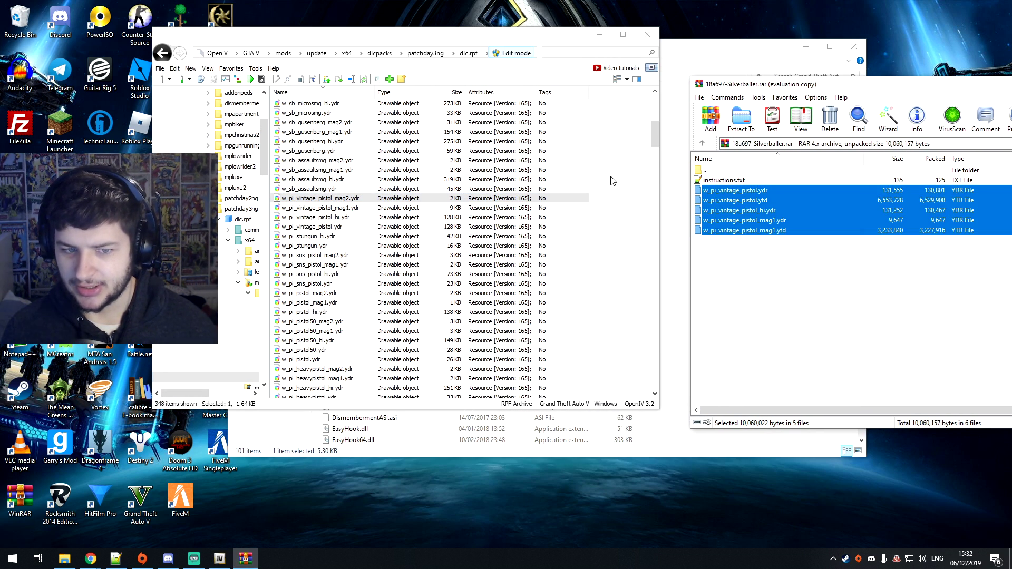
left_click(611, 181)
Rearrange the OpenIV window, clear the file selections and close the Silverballer archive
left_click_drag(825, 472, 912, 464)
left_click_drag(455, 39, 543, 55)
left_click_drag(857, 444, 871, 444)
left_click(827, 334)
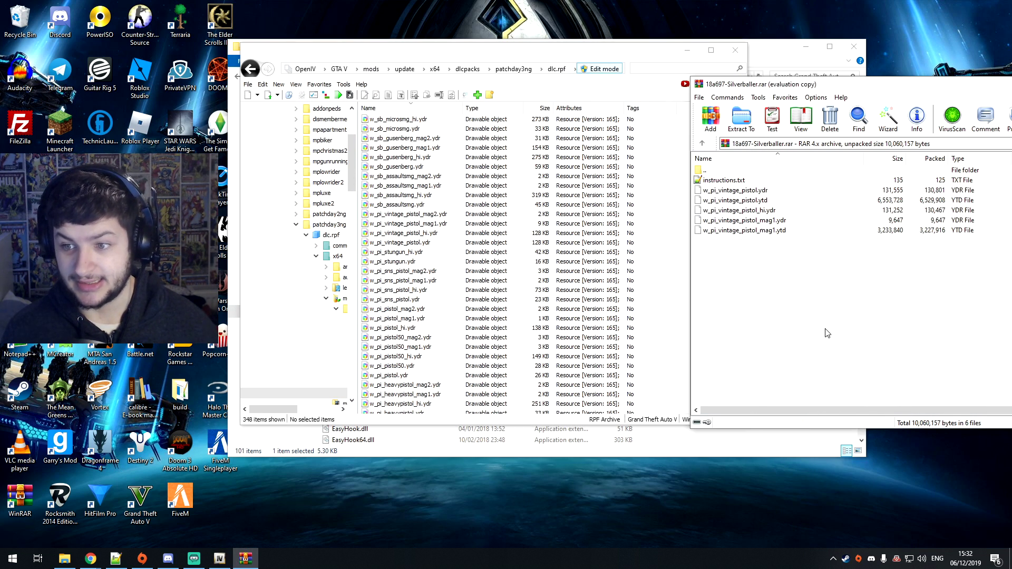
key("Escape")
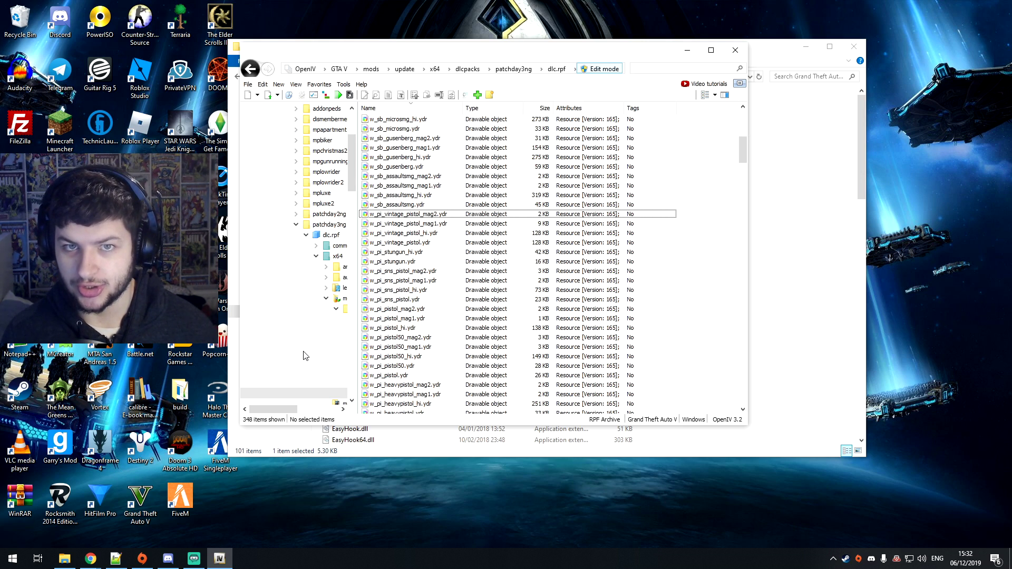
left_click(449, 185)
scroll(453, 174, "up", 10)
scroll(471, 184, "down", 10)
scroll(464, 194, "up", 10)
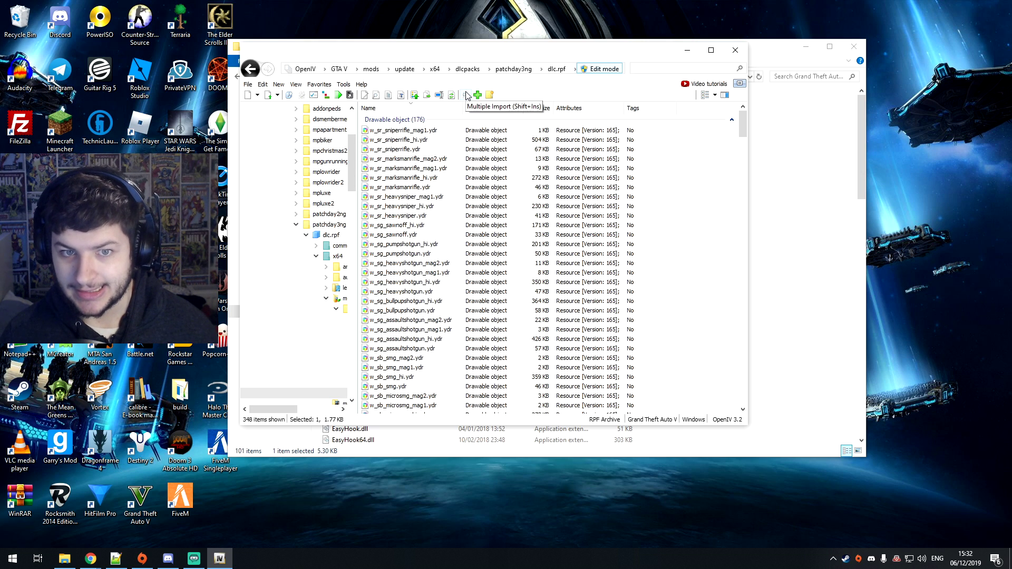
Turn off edit mode and return to the GTA V root folder in OpenIV
left_click(557, 69)
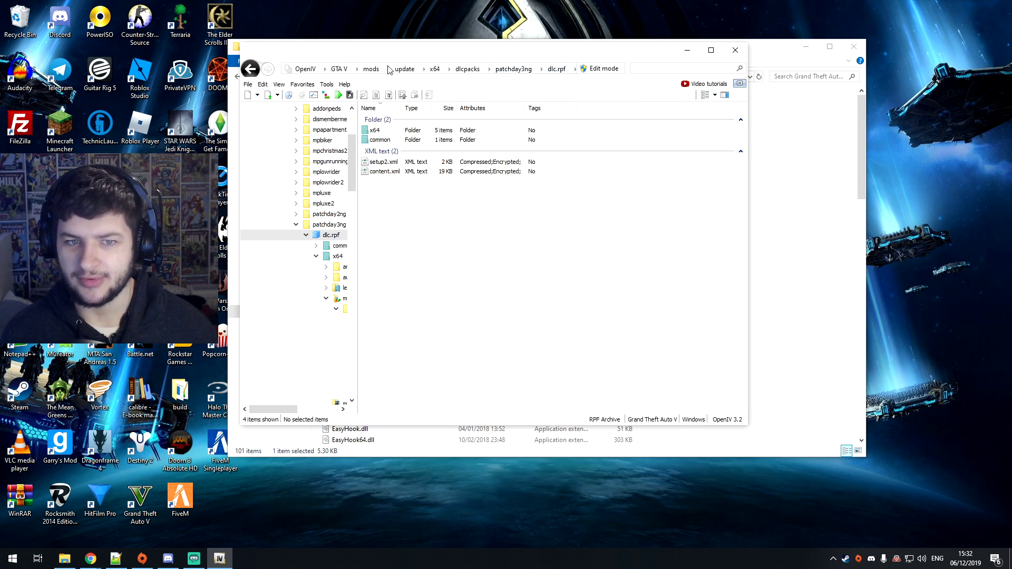
left_click(339, 70)
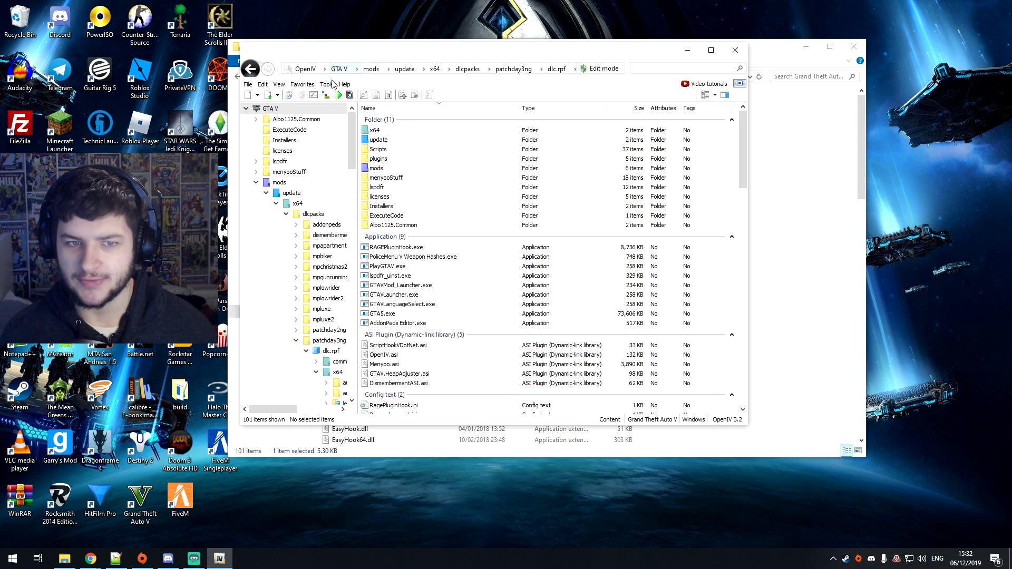
left_click(251, 71)
left_click(268, 70)
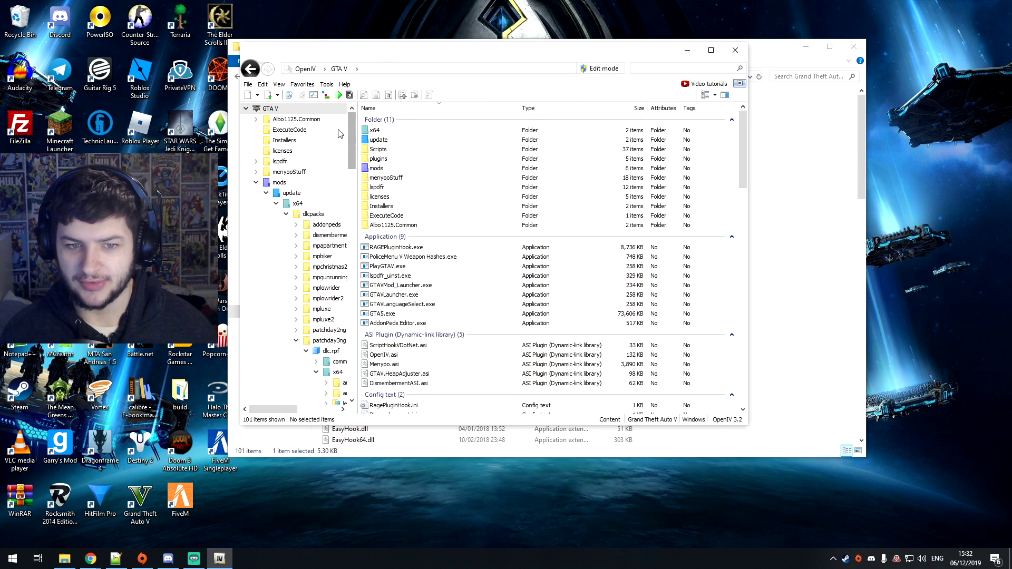
Open the dlcpacks folder of the game's own update/x64 directory, outside the mods folder
left_click(384, 142)
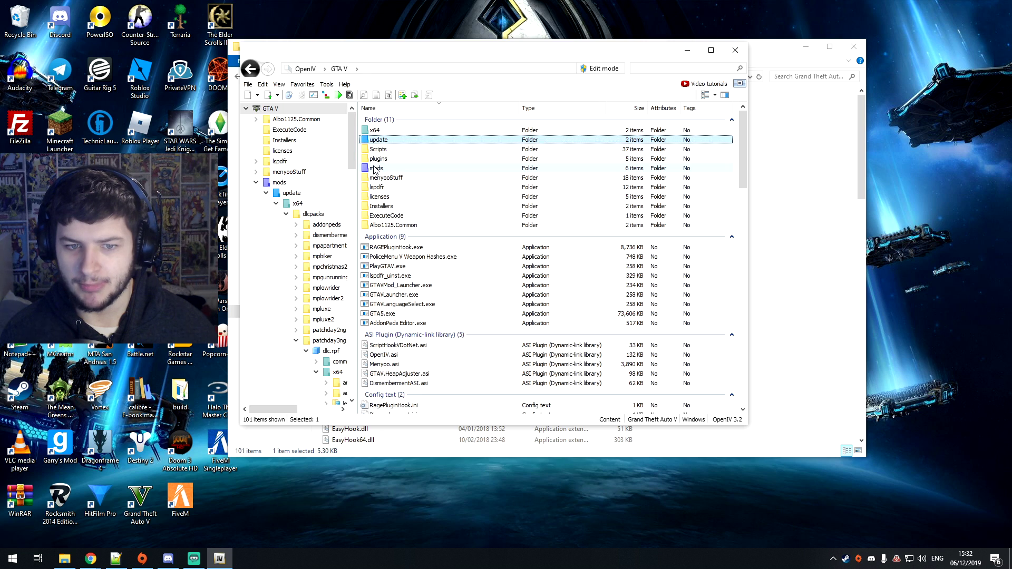
double_click(385, 141)
double_click(382, 132)
double_click(381, 131)
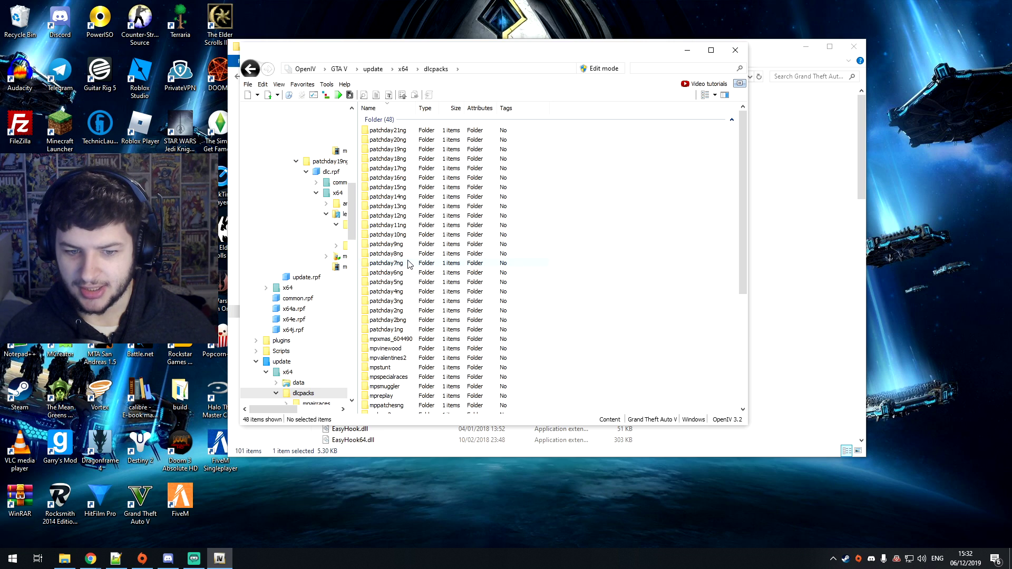
Browse into patchday3ng's dlc.rpf through x64 and levels to the folder holding zentorno_mods.rpf and ratloader_mods.rpf
double_click(393, 301)
double_click(384, 131)
double_click(382, 133)
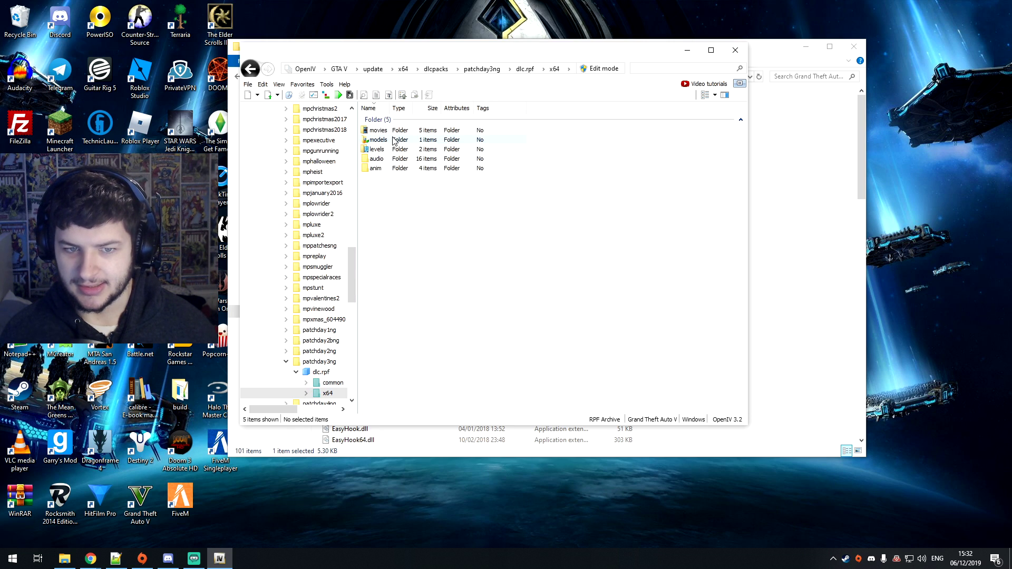
double_click(384, 149)
double_click(382, 130)
double_click(384, 131)
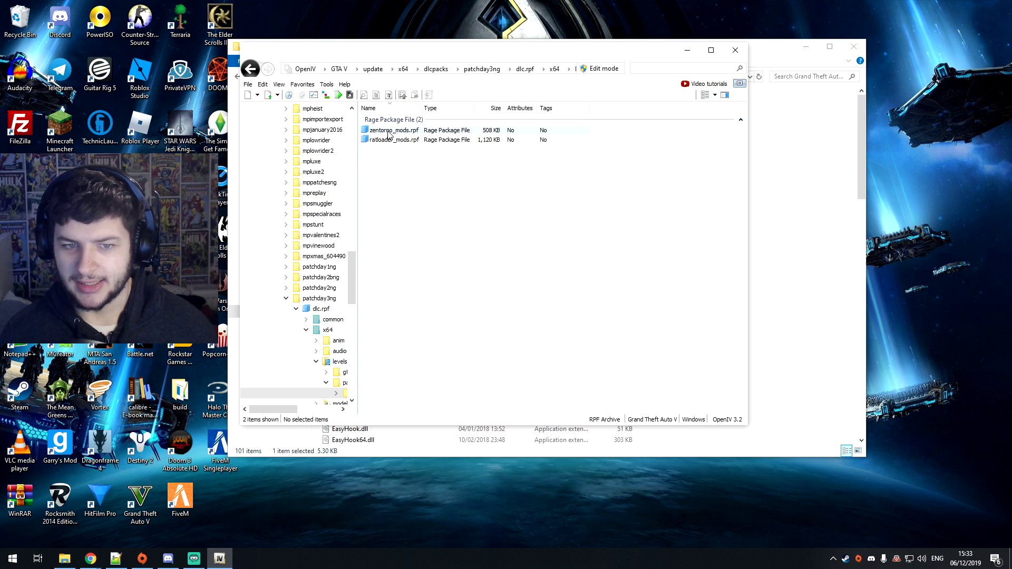
Examine the contents of zentorno_mods.rpf and return to the GTA V root folder in OpenIV
left_click(387, 131)
double_click(407, 129)
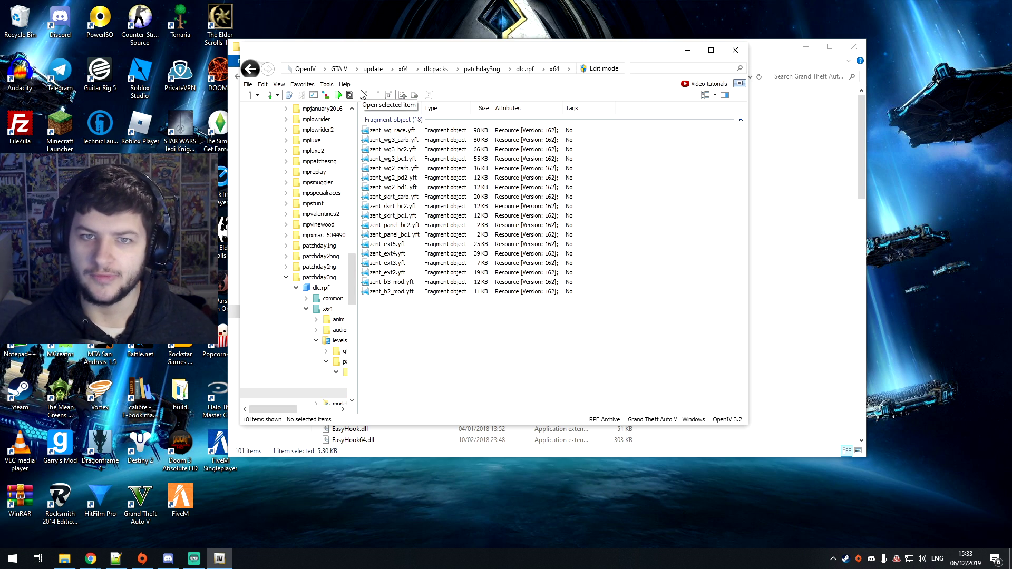
left_click(304, 70)
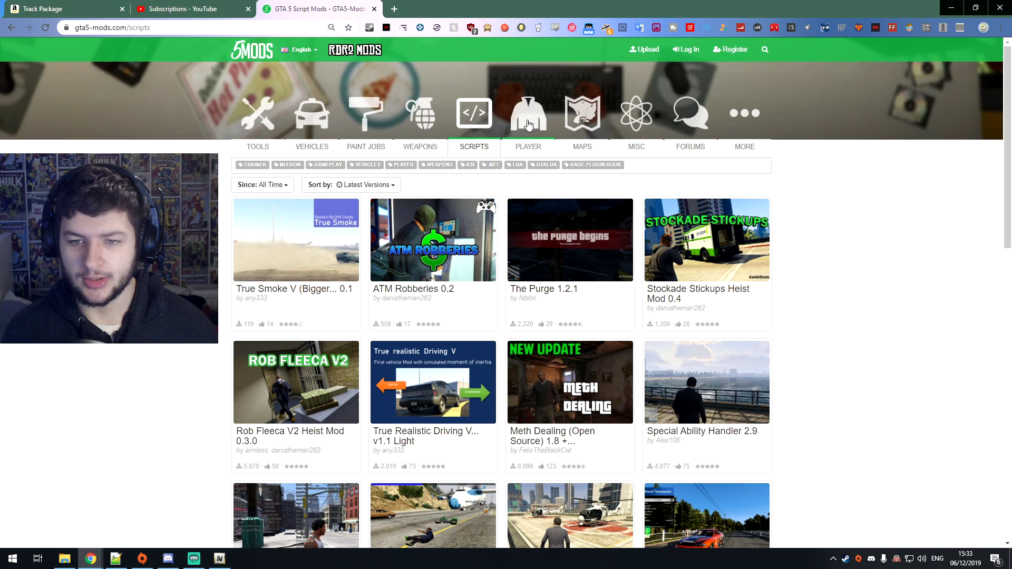
Browse the Player mods category on GTA5-Mods in the browser and sort it by Most Downloaded
left_click(526, 123)
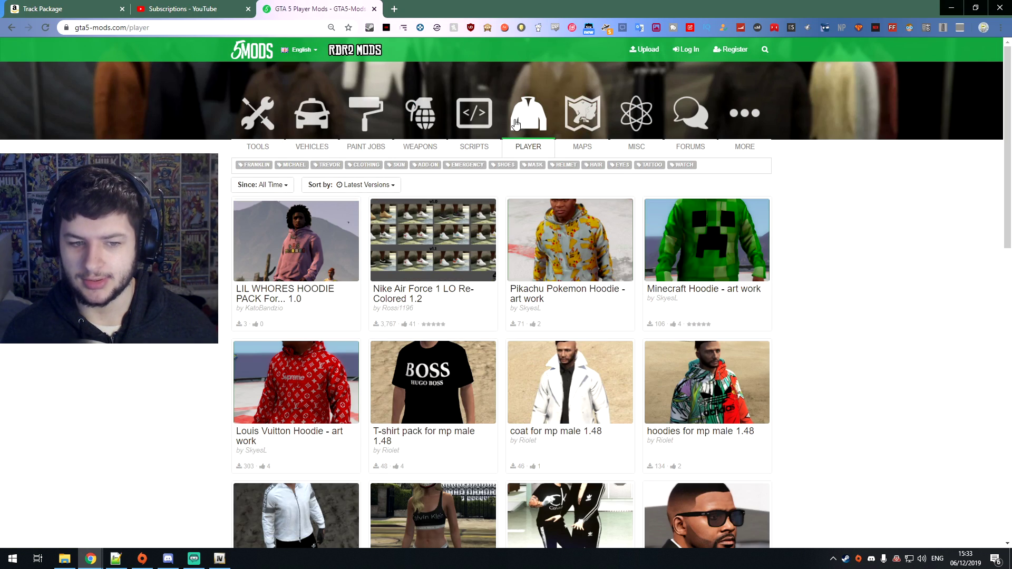
left_click(373, 194)
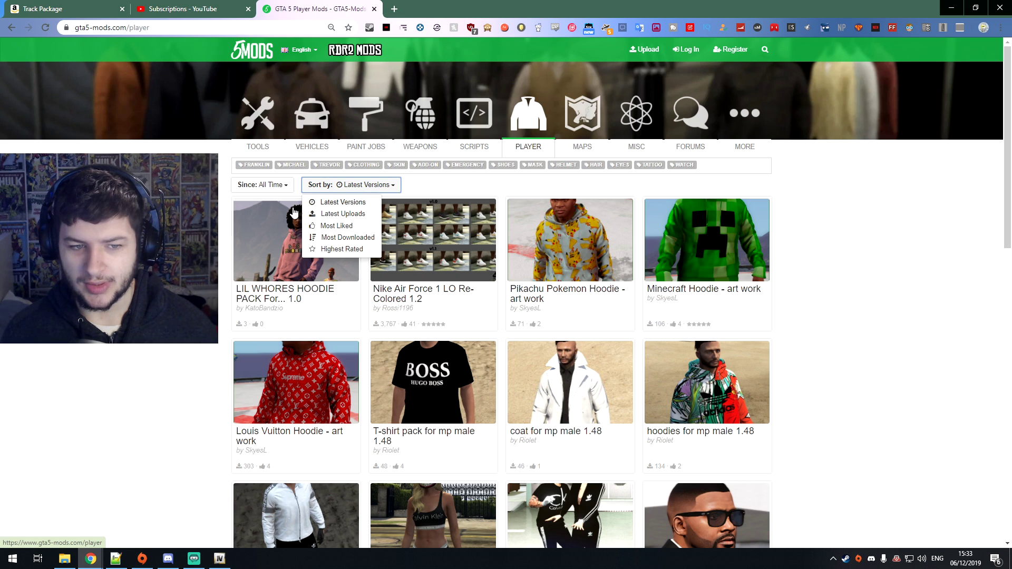
left_click(215, 213)
left_click(337, 186)
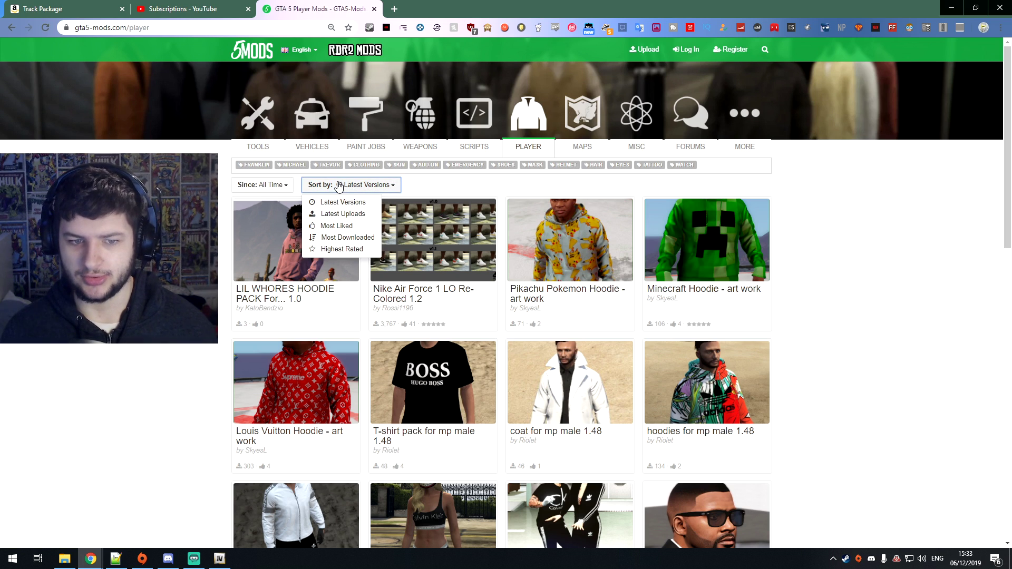
left_click(335, 243)
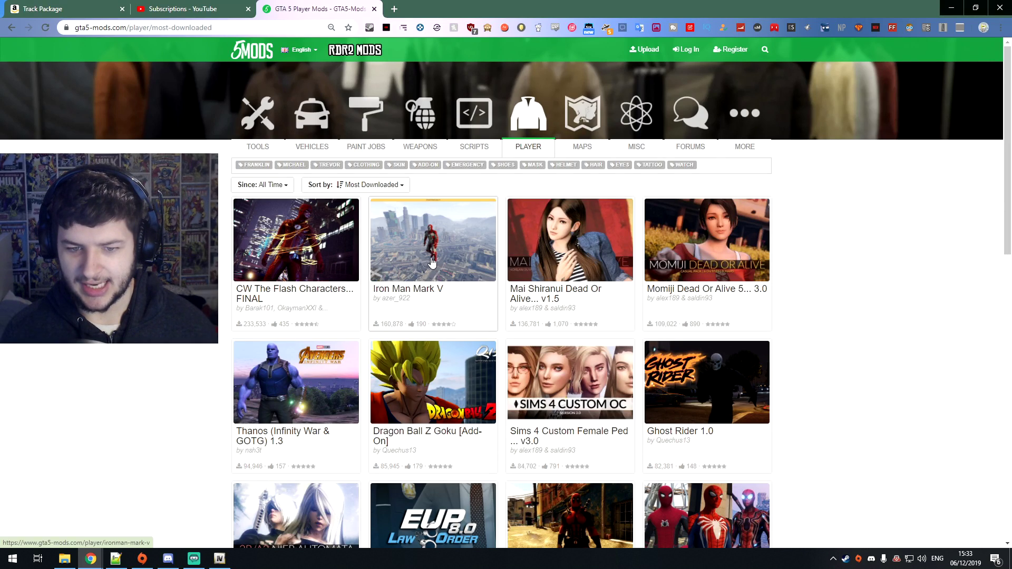
Find the HD Universe Carl Johnson [BETA] 3.3 mod in the list and download it
scroll(426, 258, "down", 15)
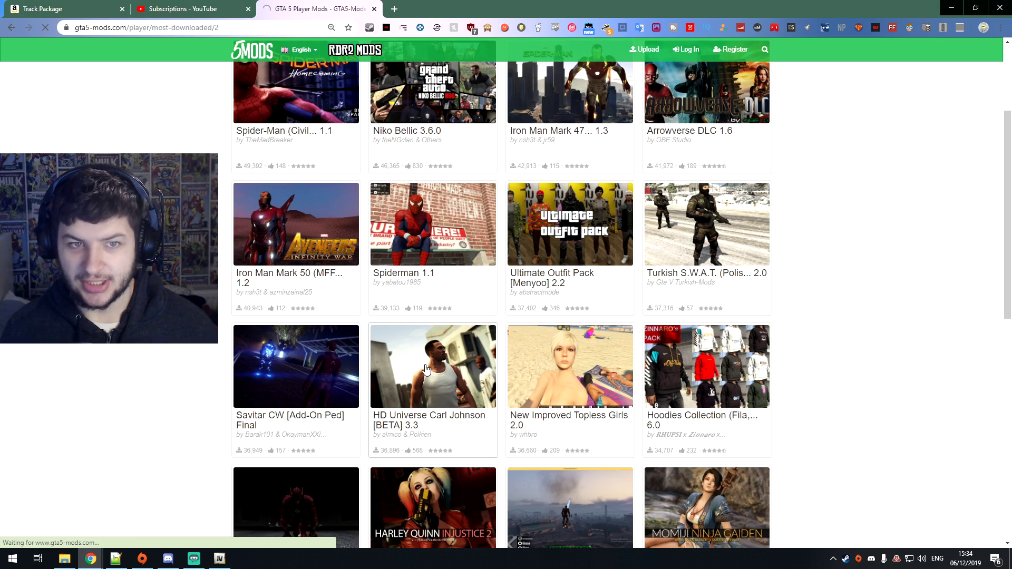
left_click(427, 371)
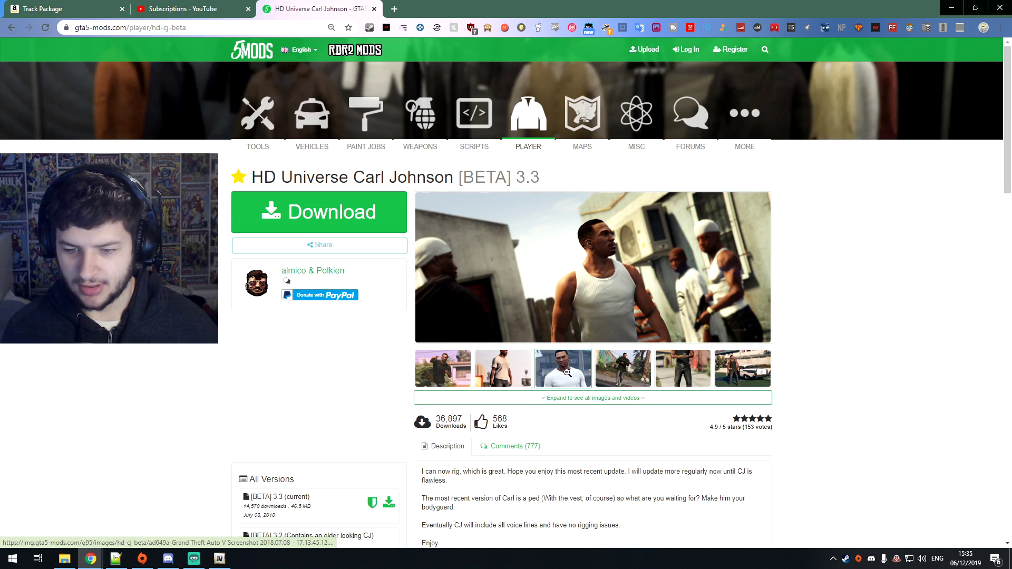
left_click(568, 377)
left_click(230, 284)
left_click(301, 220)
left_click(549, 258)
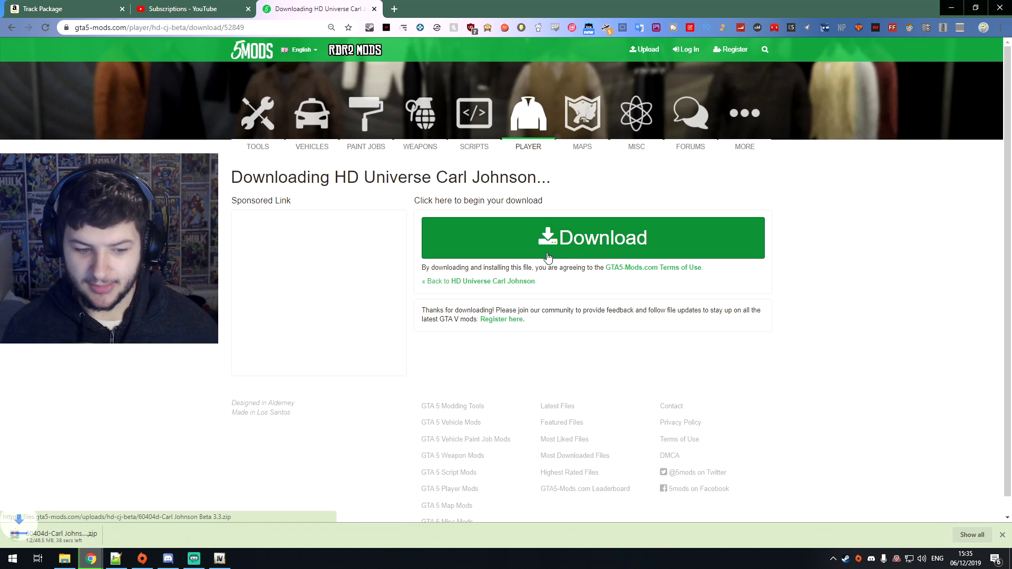
Open the downloaded Carl Johnson Beta 3.3 archive in WinRAR, examine its CJ folder and files, and minimise it
left_click(82, 527)
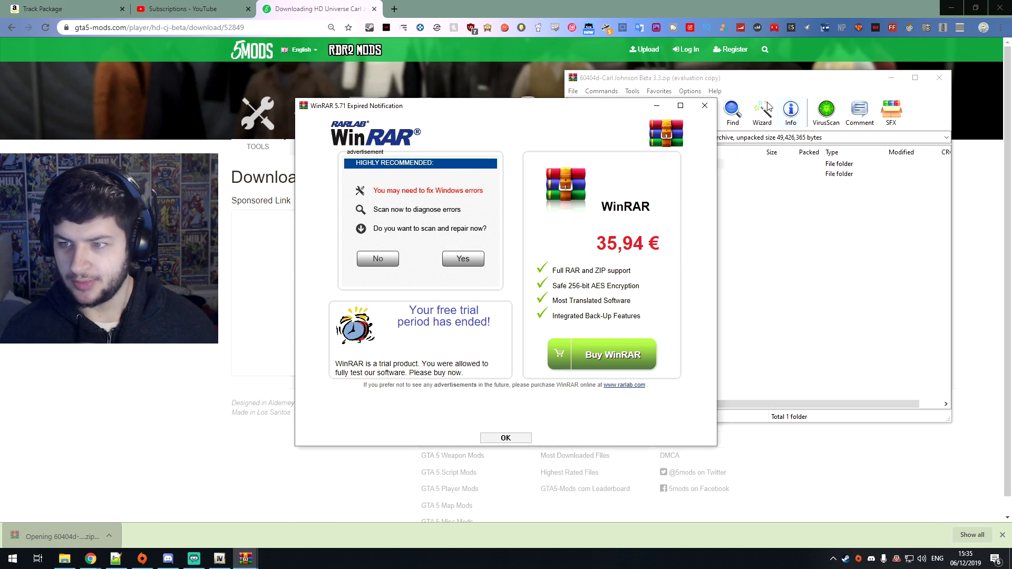
left_click(704, 105)
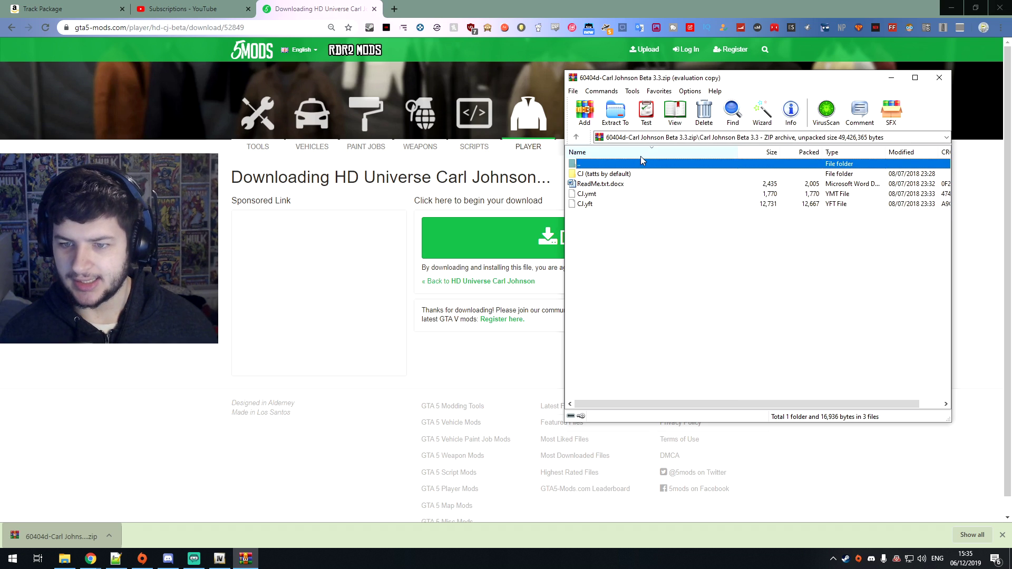
left_click_drag(632, 234, 587, 198)
left_click(634, 223)
left_click(634, 225)
left_click(588, 196)
left_click(599, 217)
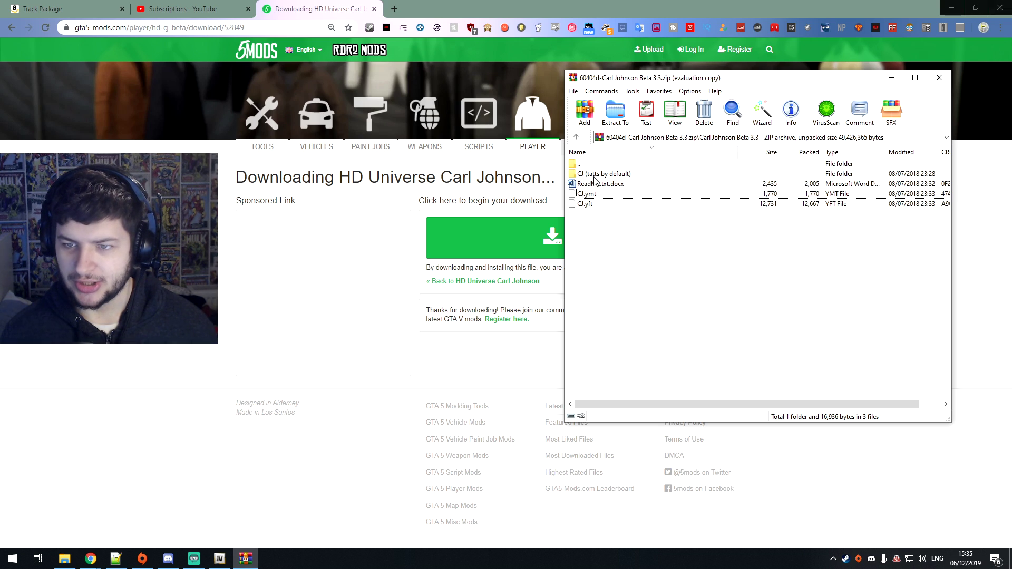
left_click(890, 79)
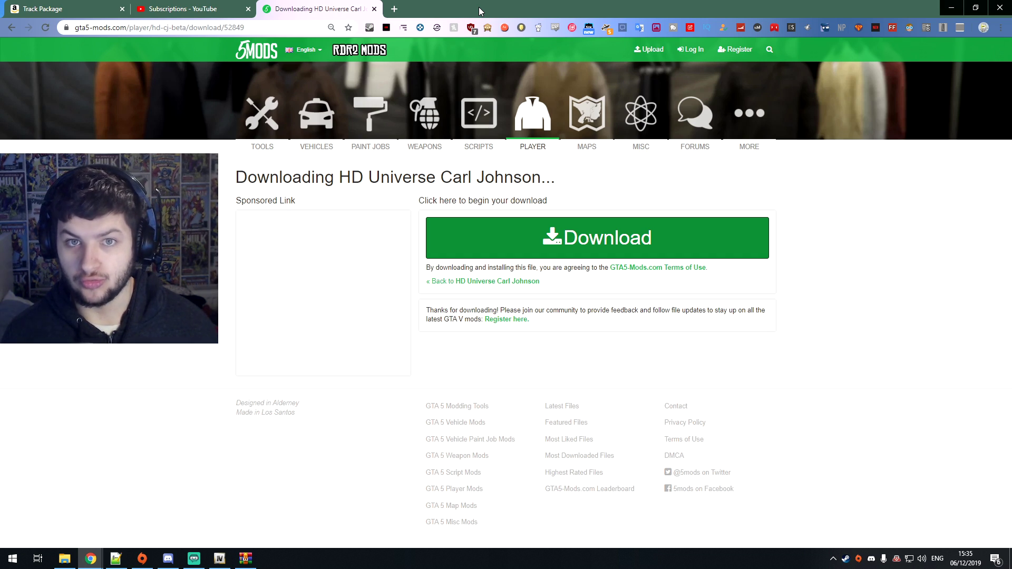
Download Script Hook V from the dev-c.com page and close that page
left_click(201, 138)
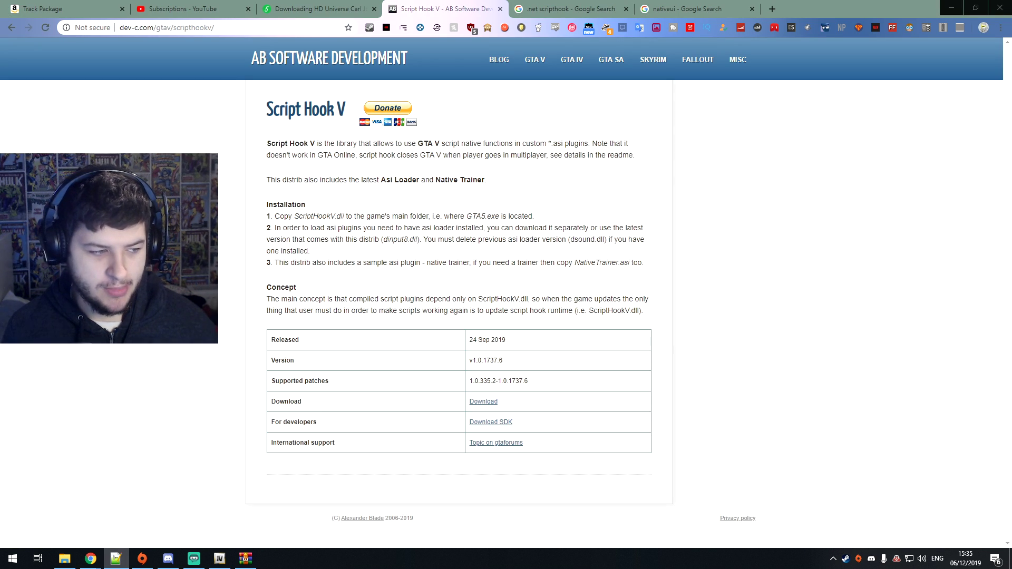
left_click_drag(356, 303, 358, 311)
left_click(414, 350)
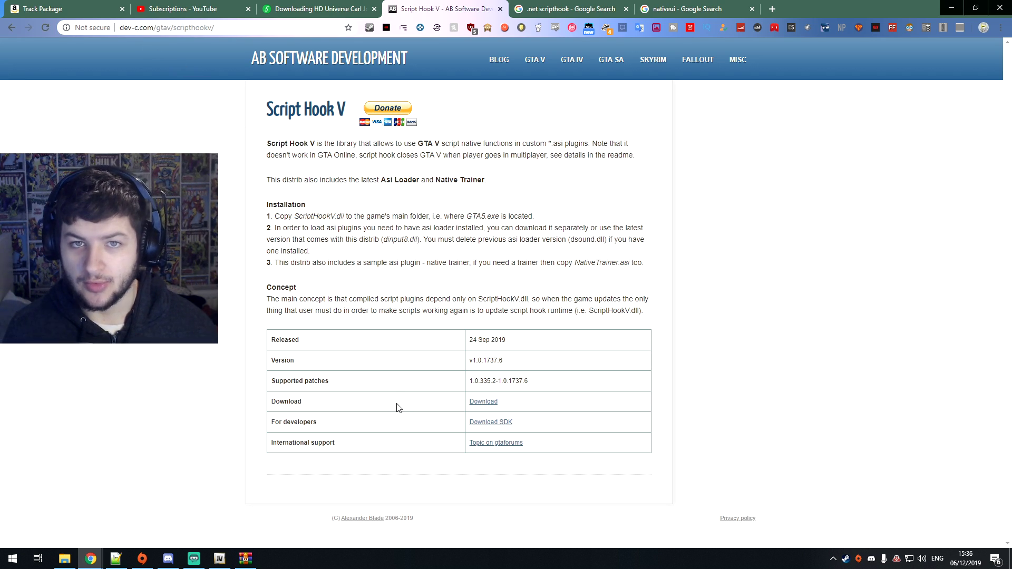
left_click(484, 402)
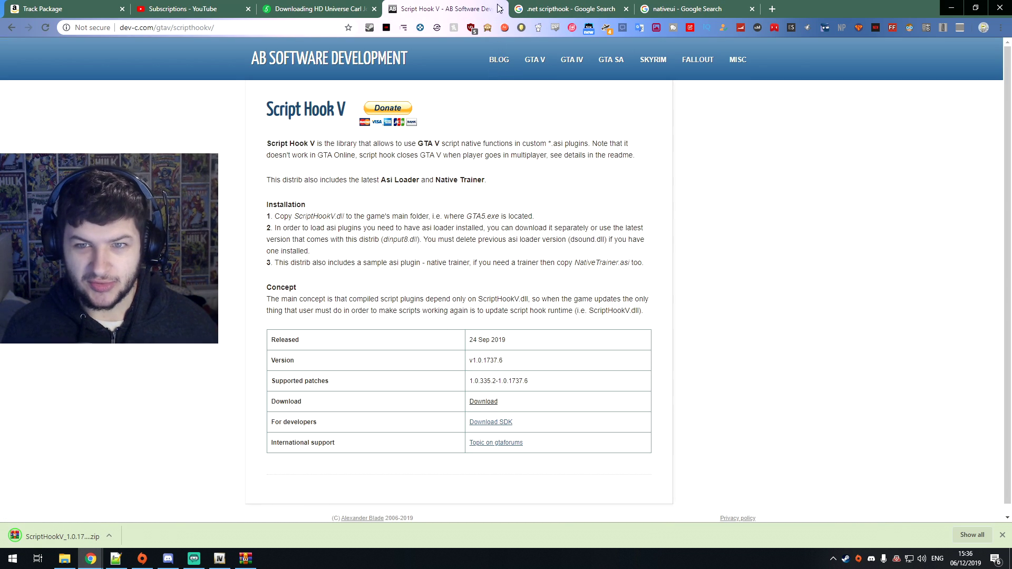
left_click(500, 8)
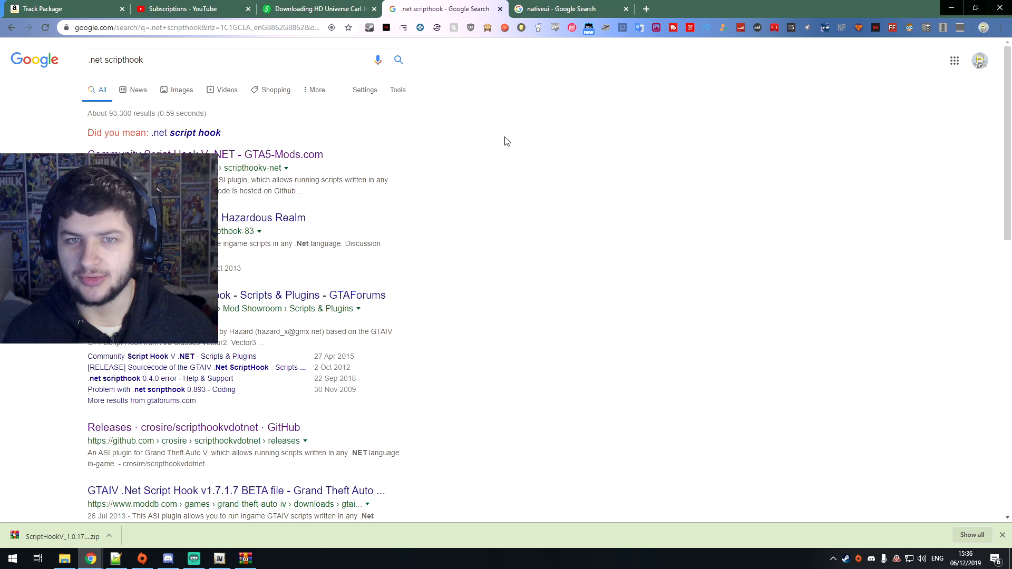
Go through the Community Script Hook V .NET page to its GitHub releases, download ScriptHookVDotNet.zip v3.0.2 and close the releases page
left_click(245, 158)
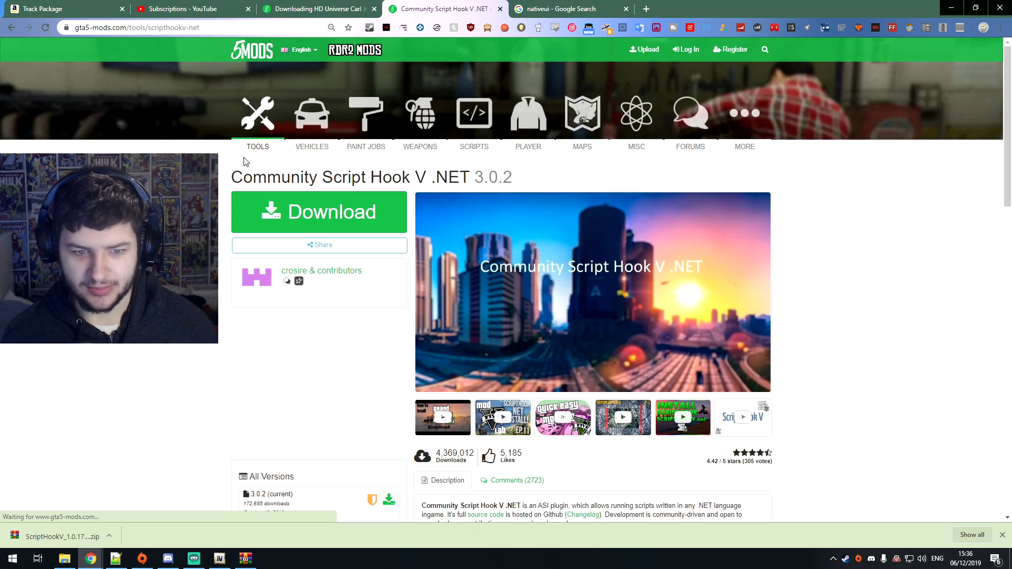
left_click(321, 222)
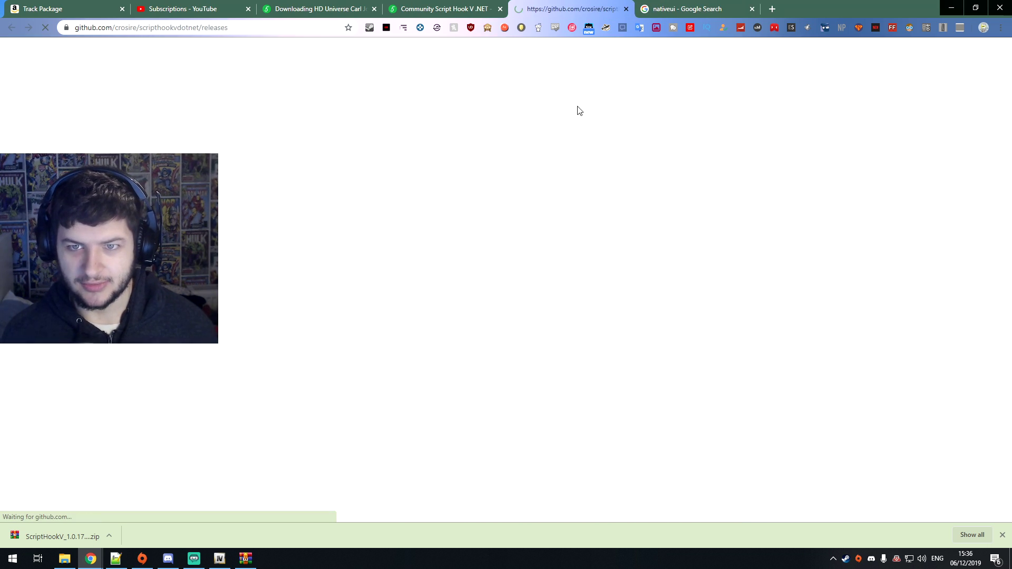
scroll(446, 253, "down", 4)
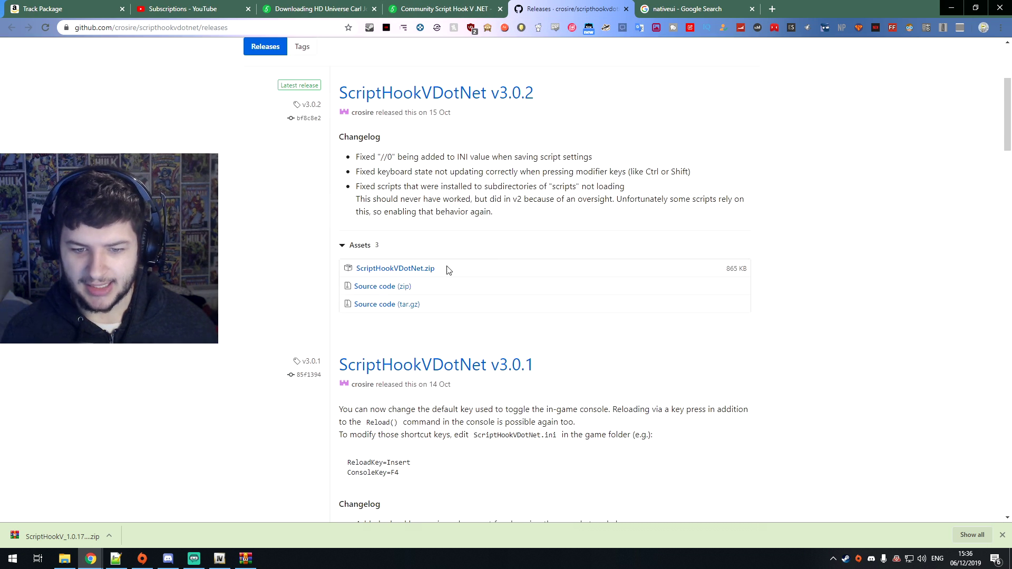
left_click(406, 273)
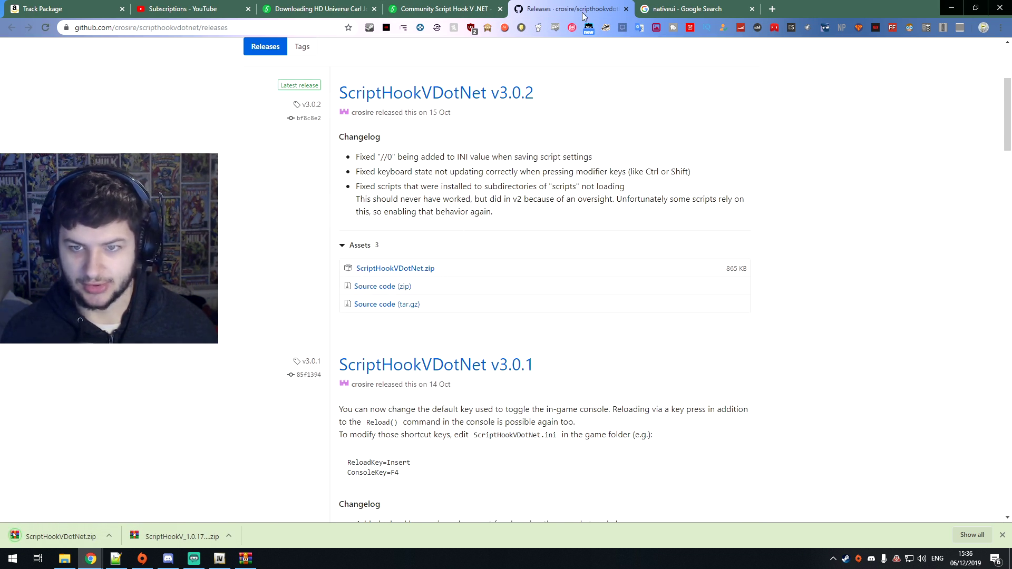
key("ctrl+w")
Download Release.zip of NativeUI 1.9.1 from its GitHub releases and close the page
left_click(199, 257)
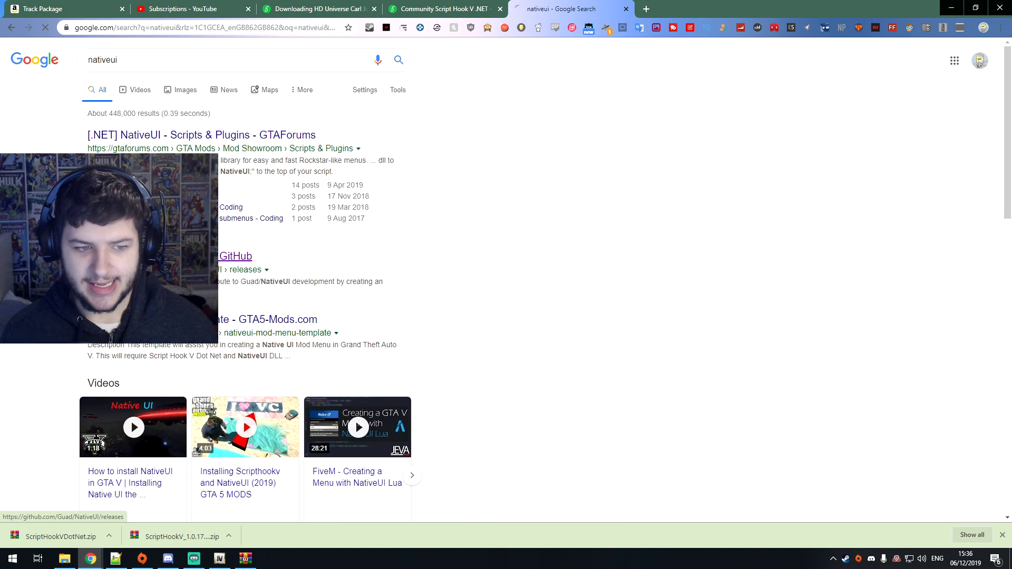
scroll(353, 306, "down", 2)
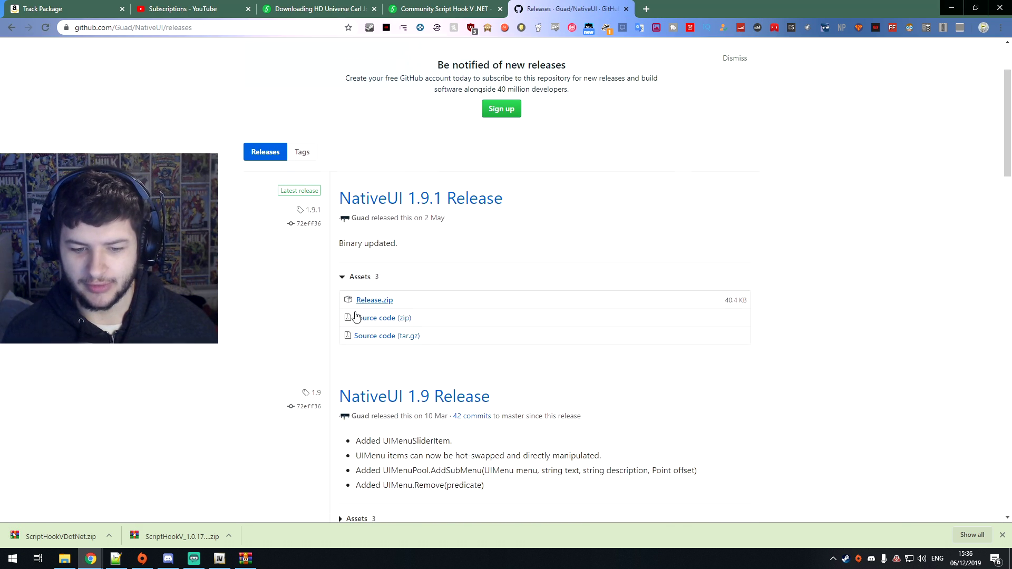
left_click(375, 300)
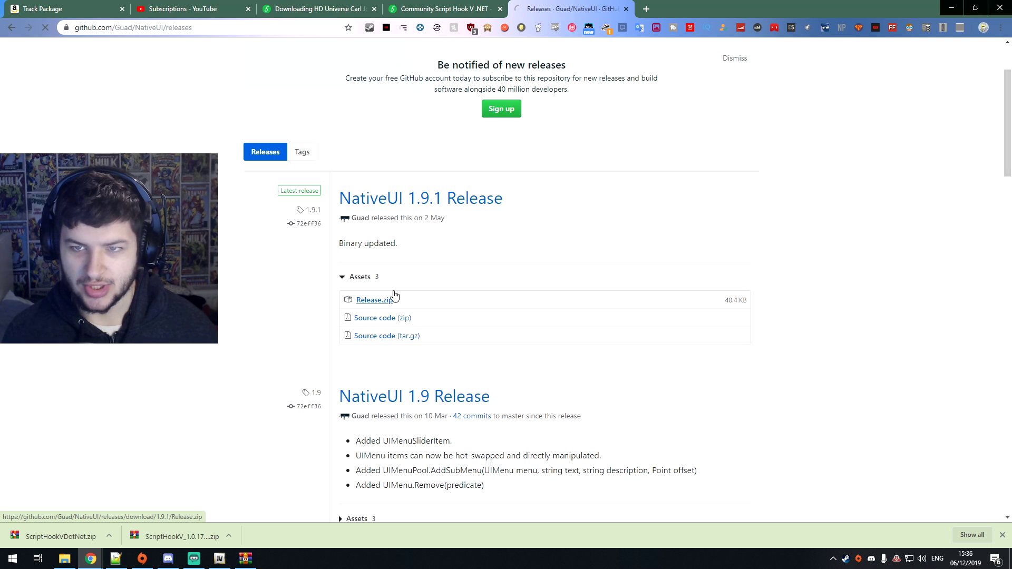
key("ctrl+shift+Tab")
left_click(626, 9)
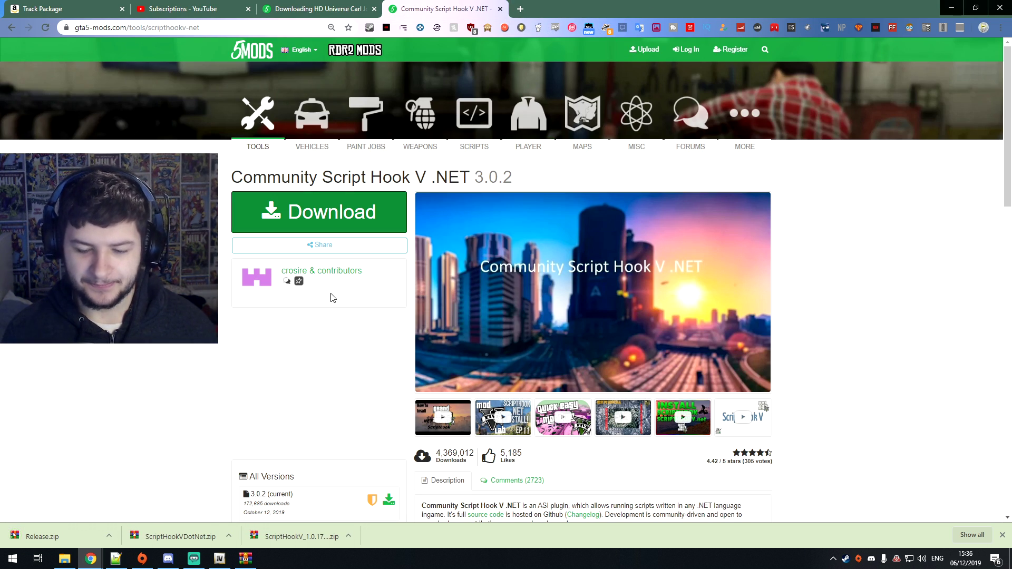
Open the Script Hook V, ScriptHookVDotNet and NativeUI archives in WinRAR, minimise the browser and dismiss the licence reminders
left_click(295, 537)
left_click(182, 537)
left_click(86, 537)
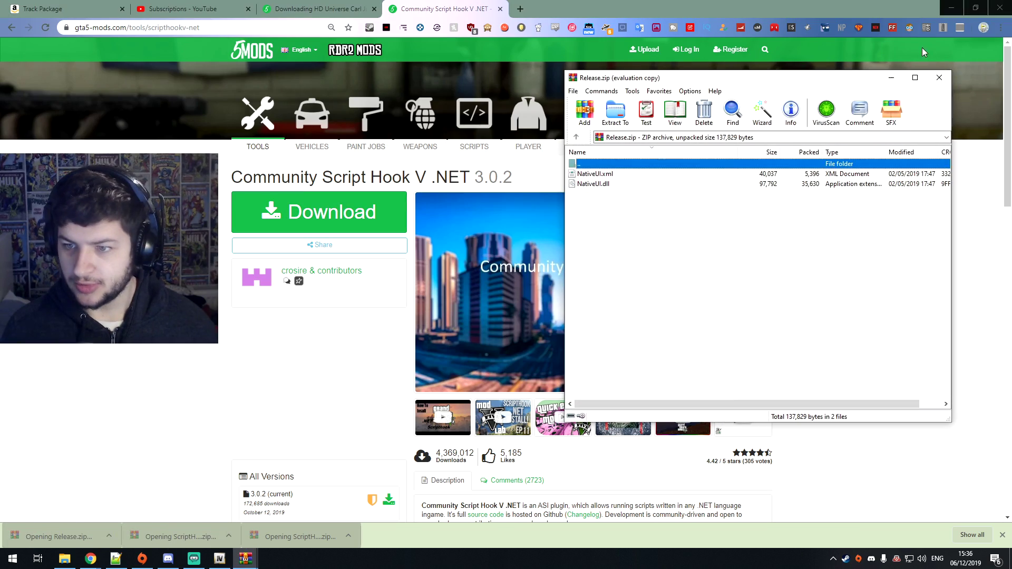
left_click(951, 7)
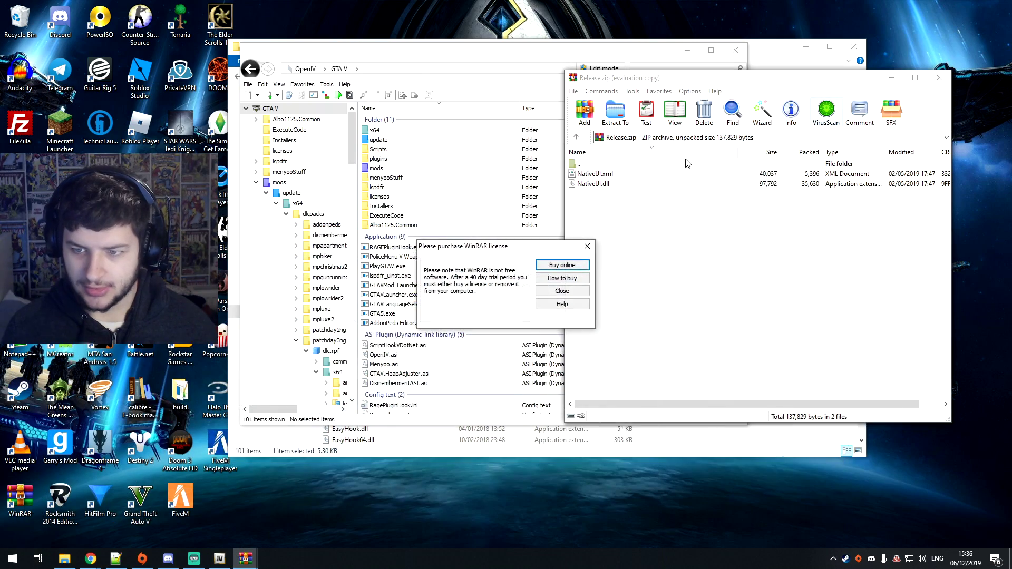
left_click(587, 247)
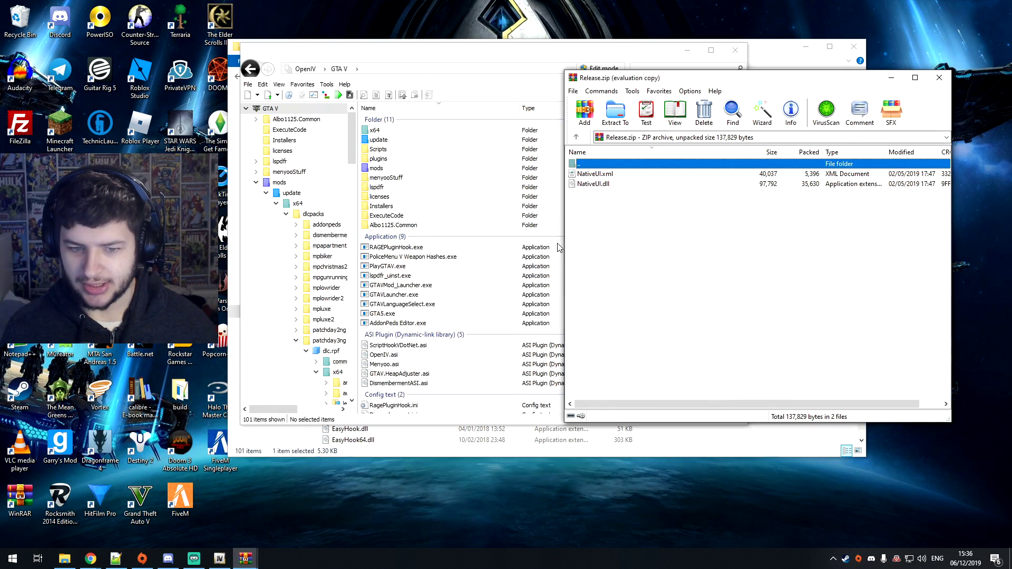
Minimise OpenIV, place the Grand Theft Auto V Explorer window beside the archive and open the Scripts folder
left_click(689, 51)
left_click_drag(467, 55, 421, 54)
left_click_drag(540, 47, 504, 44)
left_click(856, 250)
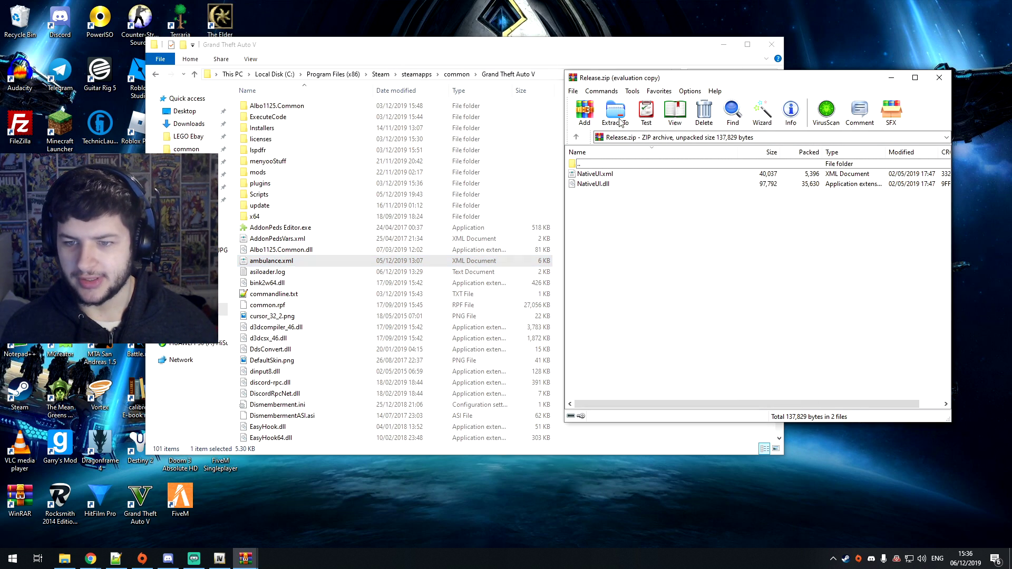
left_click(311, 294)
double_click(263, 195)
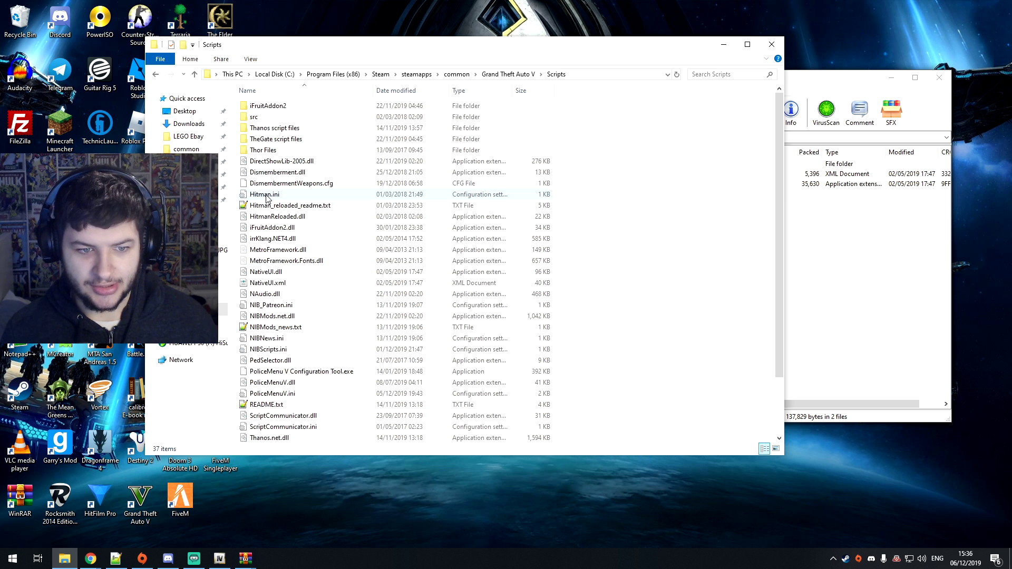
left_click(290, 241)
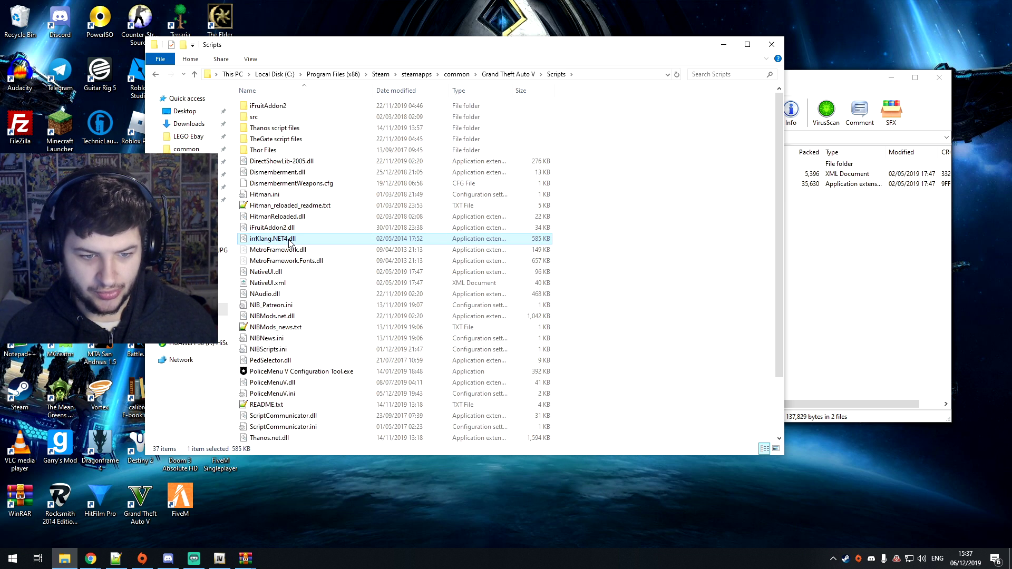
Select NativeUI.xml and NativeUI.dll in the Release archive beside the Scripts folder and clear the selection
key("alt+Tab")
left_click_drag(603, 194, 583, 175)
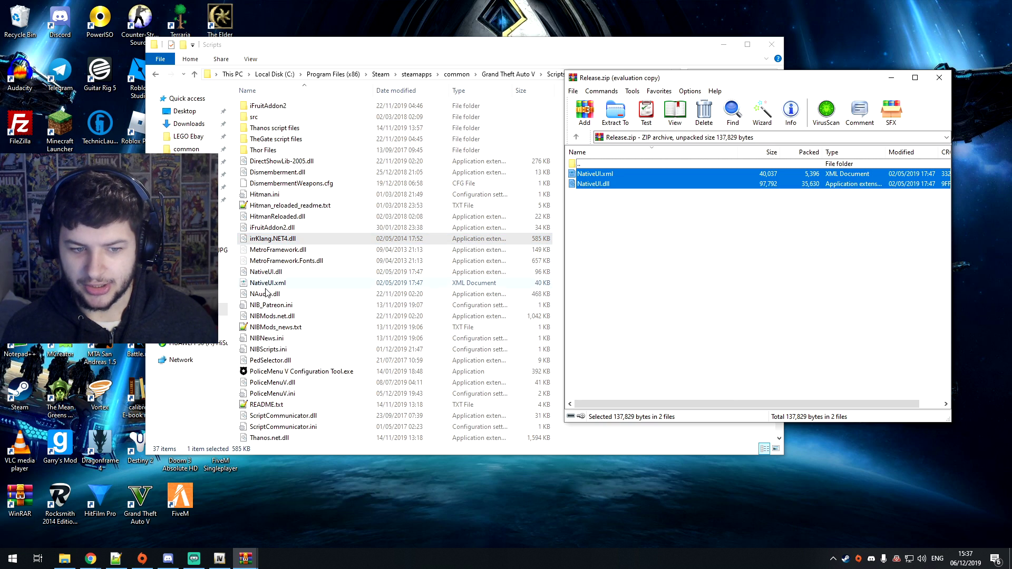
left_click_drag(267, 293, 268, 294)
left_click(558, 269)
left_click(839, 246)
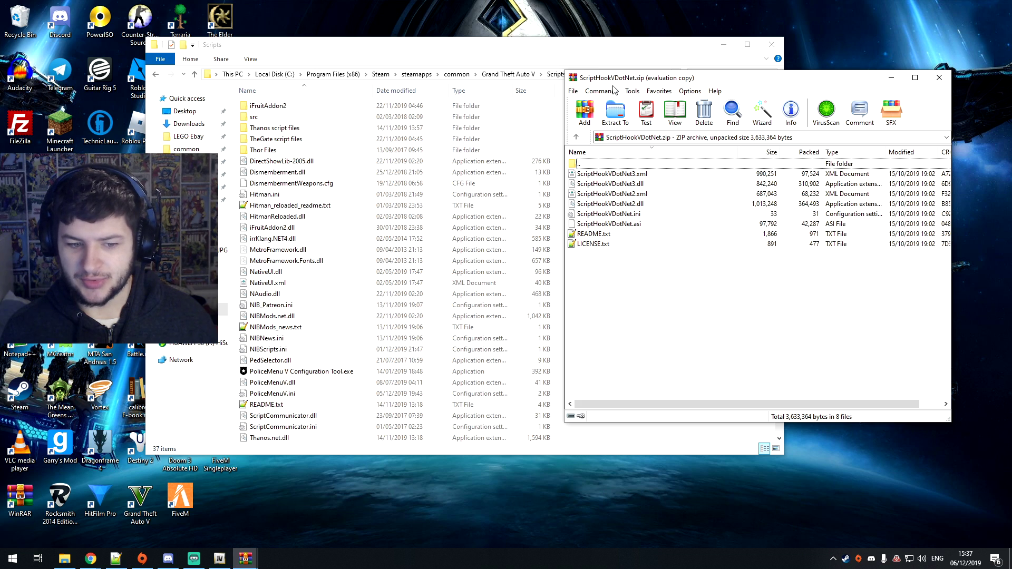
Return from Scripts to the Grand Theft Auto V main folder and locate the ScriptHookV and ScriptHookVDotNet files
scroll(369, 228, "down", 2)
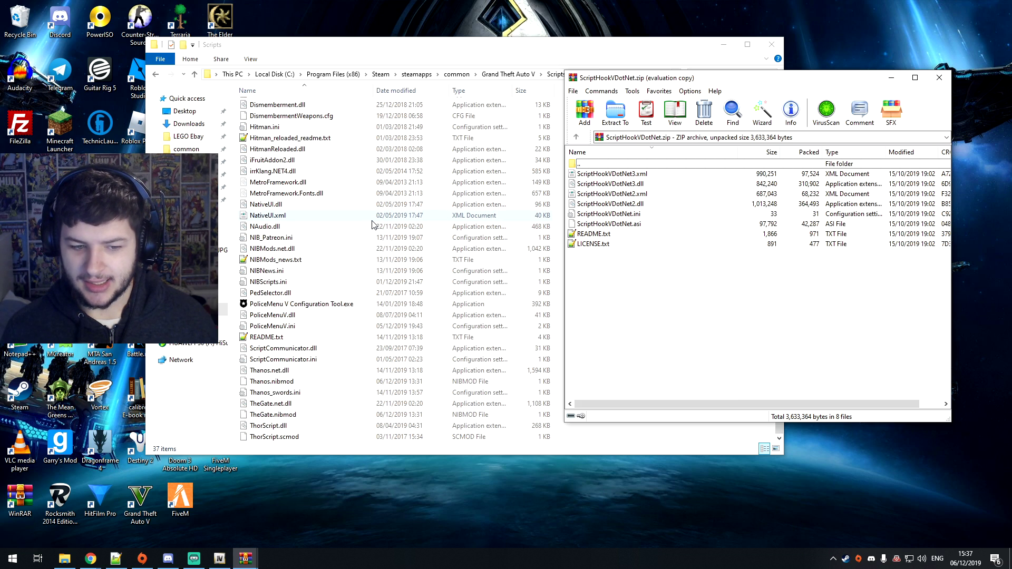
left_click(372, 221)
scroll(373, 221, "up", 2)
key("alt+Left")
scroll(371, 224, "down", 2)
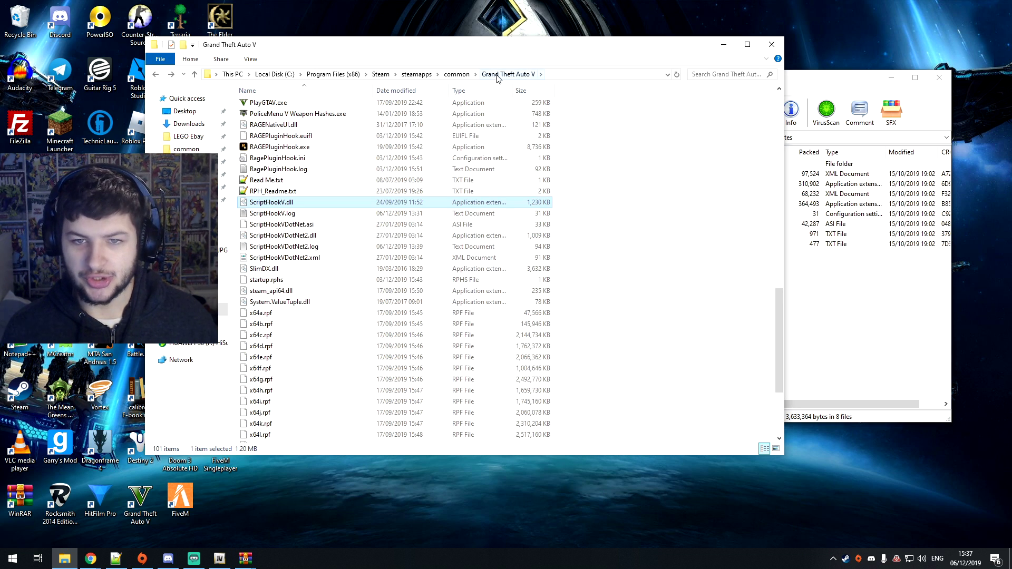
Locate the Scripts folder and select the ScriptHookVDotNet .asi, .dll, .log and .xml files in the Grand Theft Auto V folder
scroll(284, 208, "up", 8)
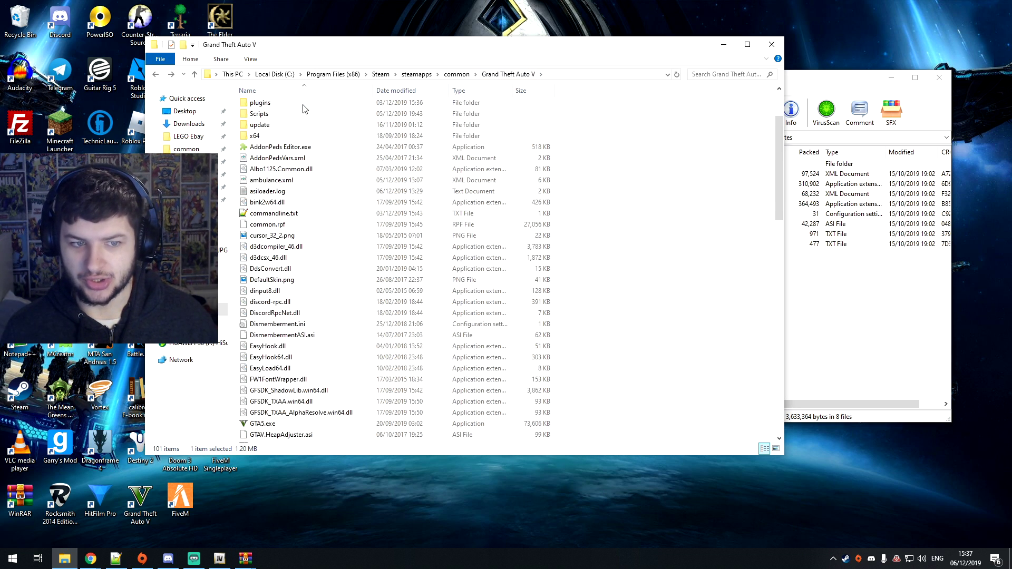
left_click(272, 130)
left_click(272, 117)
scroll(287, 158, "down", 9)
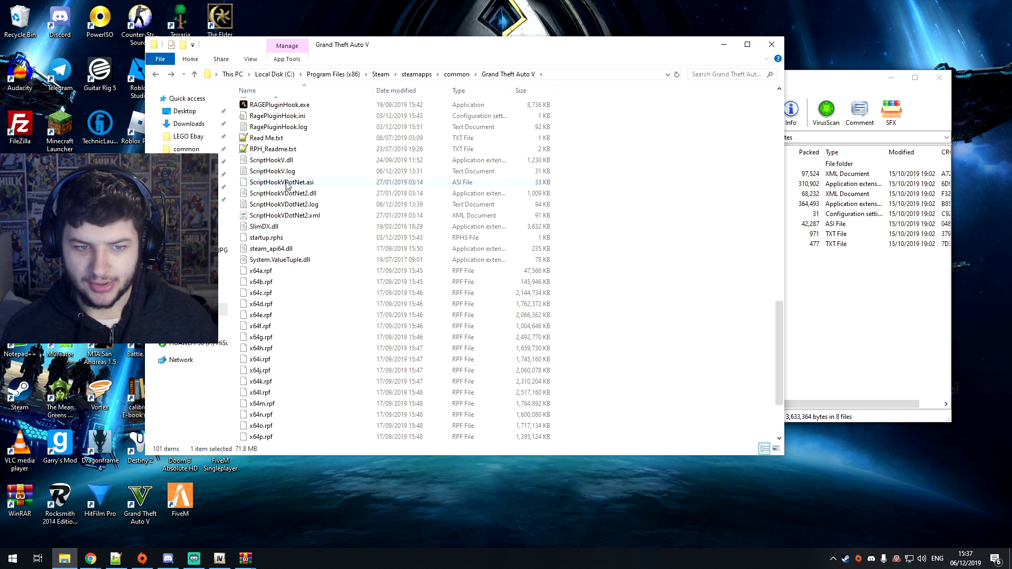
left_click(285, 183)
left_click(293, 215, "shift")
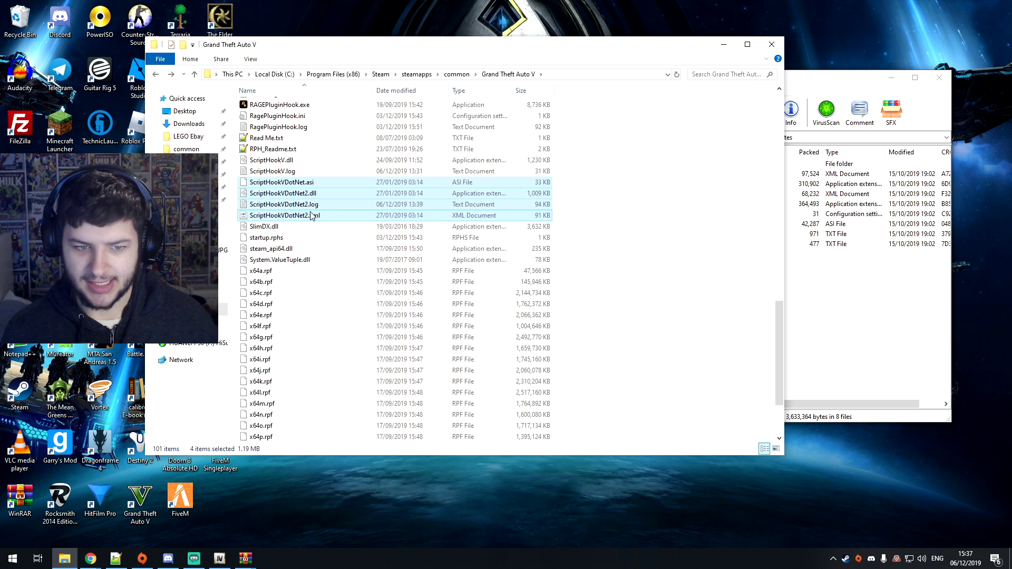
Select the files from ScriptHookVDotNet3.xml to ScriptHookVDotNet.asi in the ScriptHookVDotNet archive and clear the selection
left_click(895, 286)
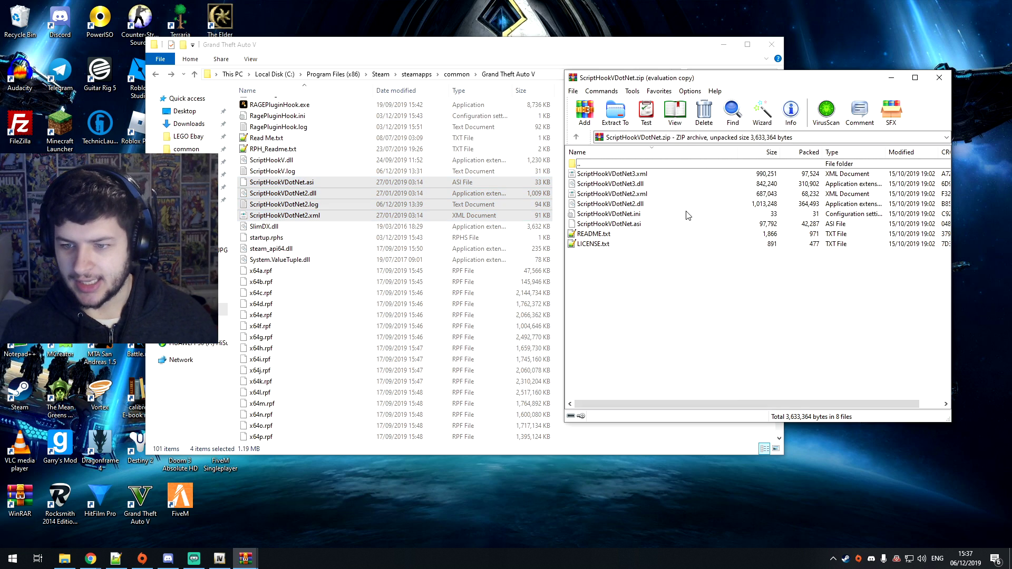
left_click(634, 184)
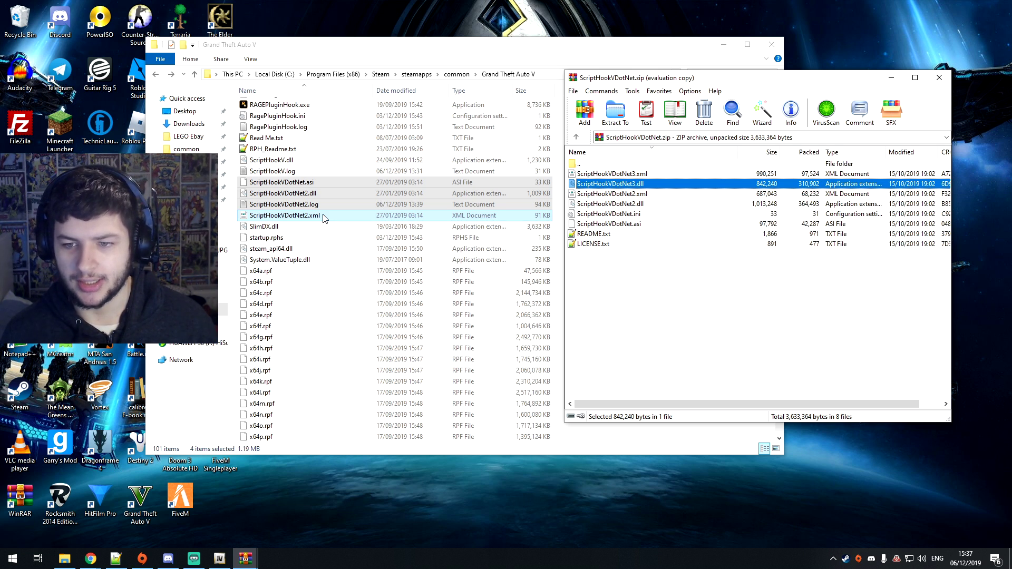
left_click(623, 225)
left_click(616, 176, "shift")
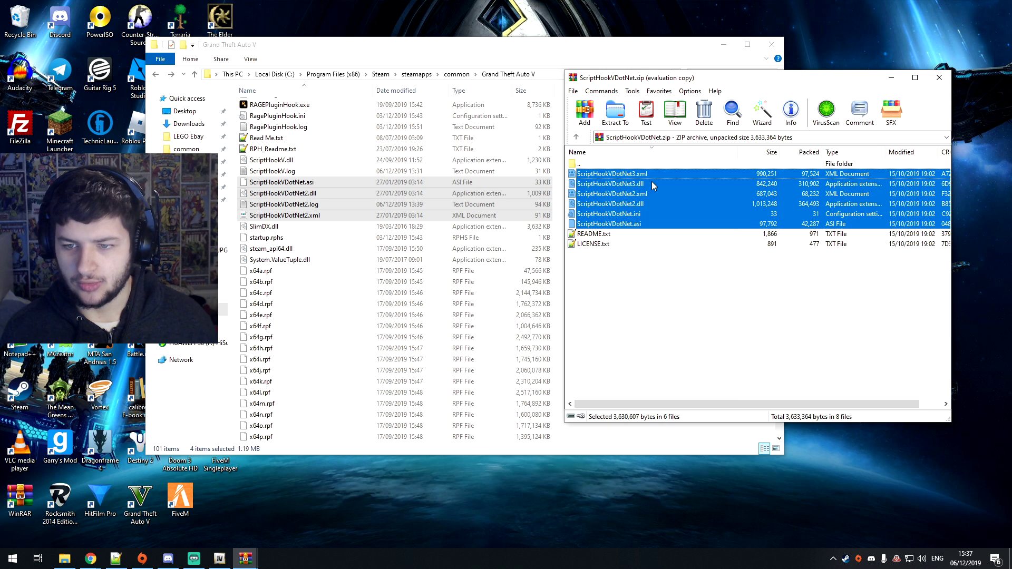
mouse_move(625, 194)
left_mouse_down()
mouse_move(497, 184)
mouse_move(624, 191)
left_mouse_up()
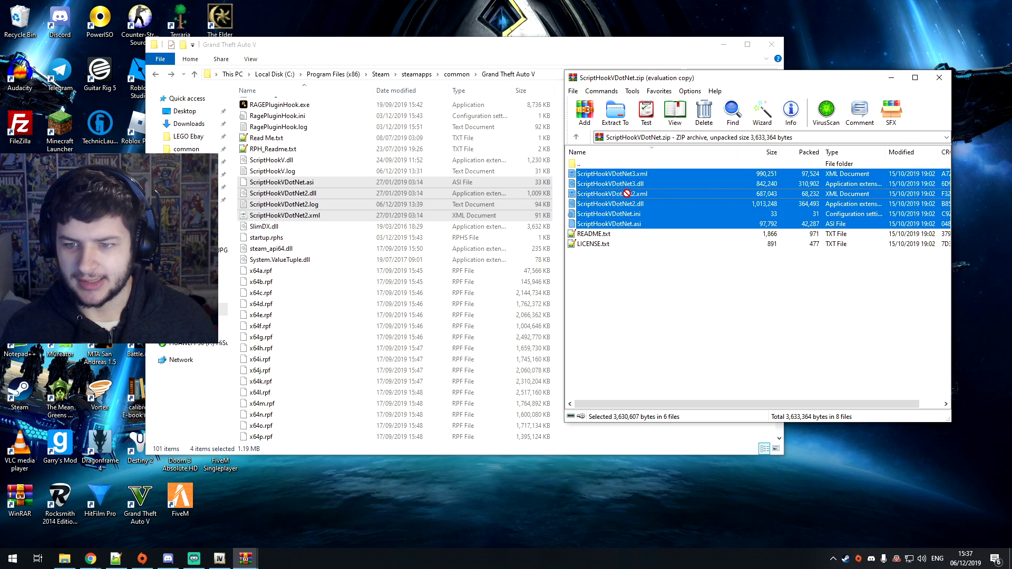
left_click(744, 277)
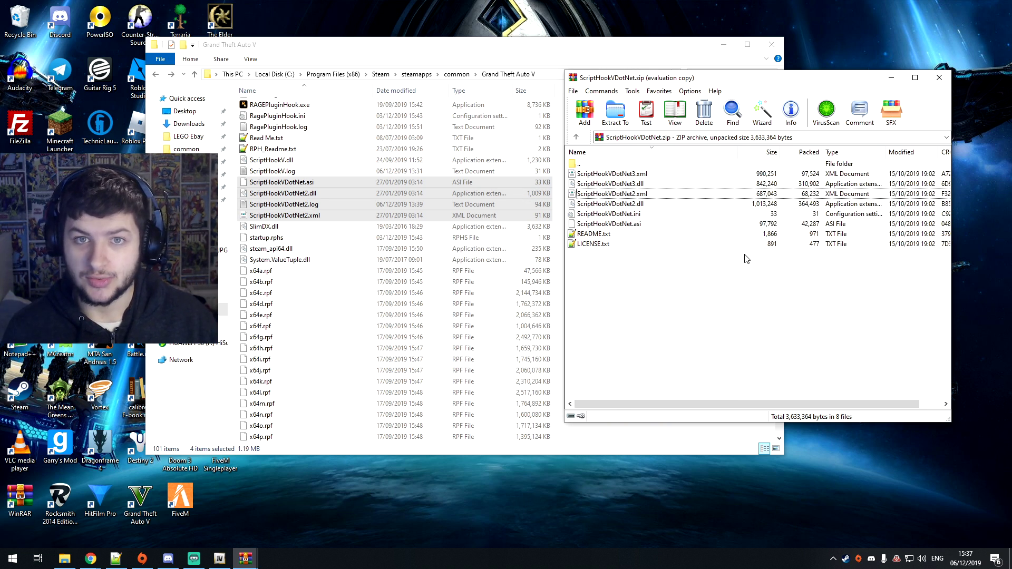
Open the bin folder of the ScriptHookV archive, select ScriptHookV.dll, NativeTrainer.asi and dinput8.dll, and clear the selection
double_click(592, 184)
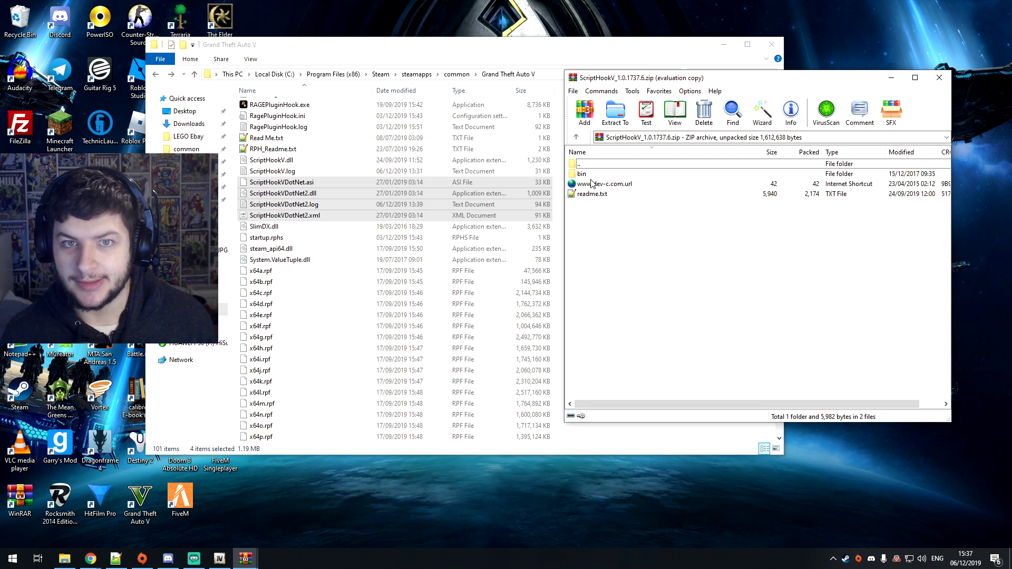
double_click(592, 175)
left_click_drag(628, 211, 591, 174)
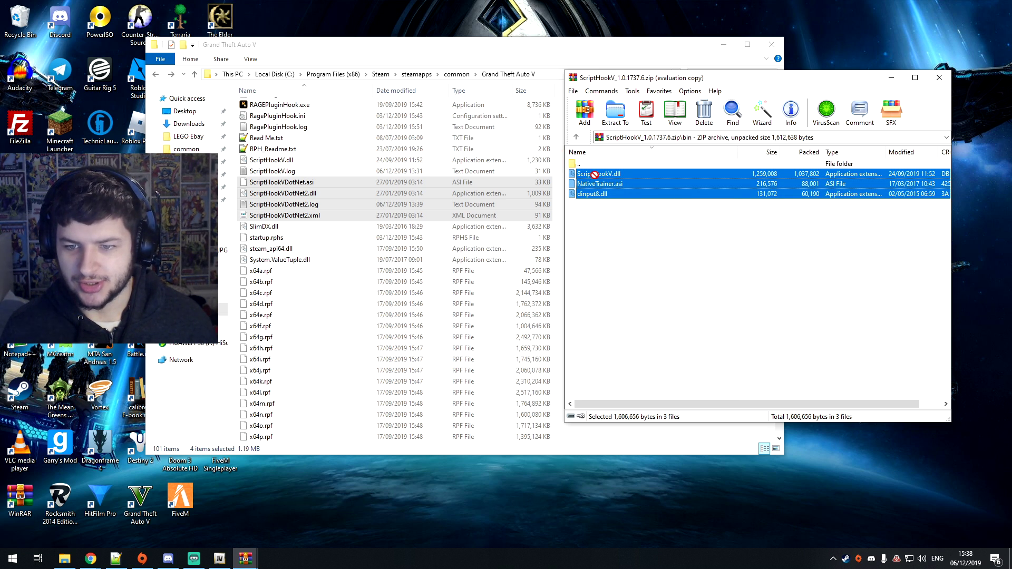
left_click(626, 226)
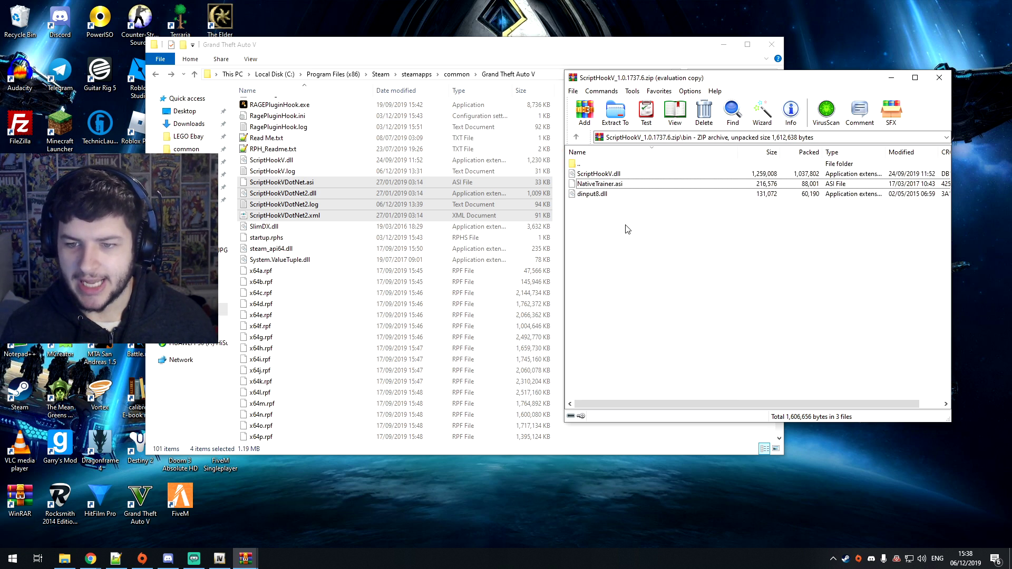
Examine NativeTrainer.asi, dinput8.dll and ScriptHookV.dll one by one in the bin folder and select all three files
left_click(580, 184)
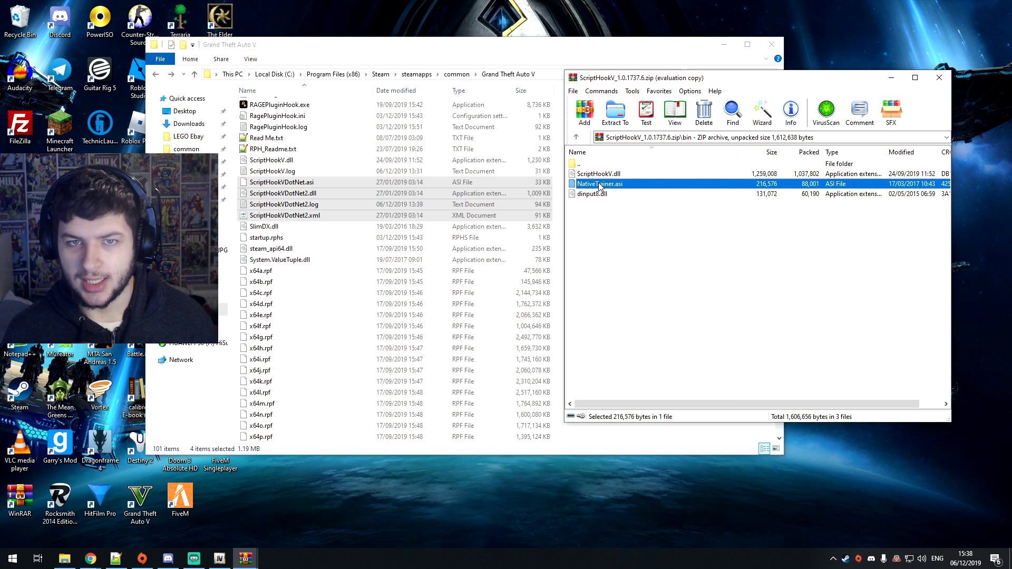
left_click(593, 194)
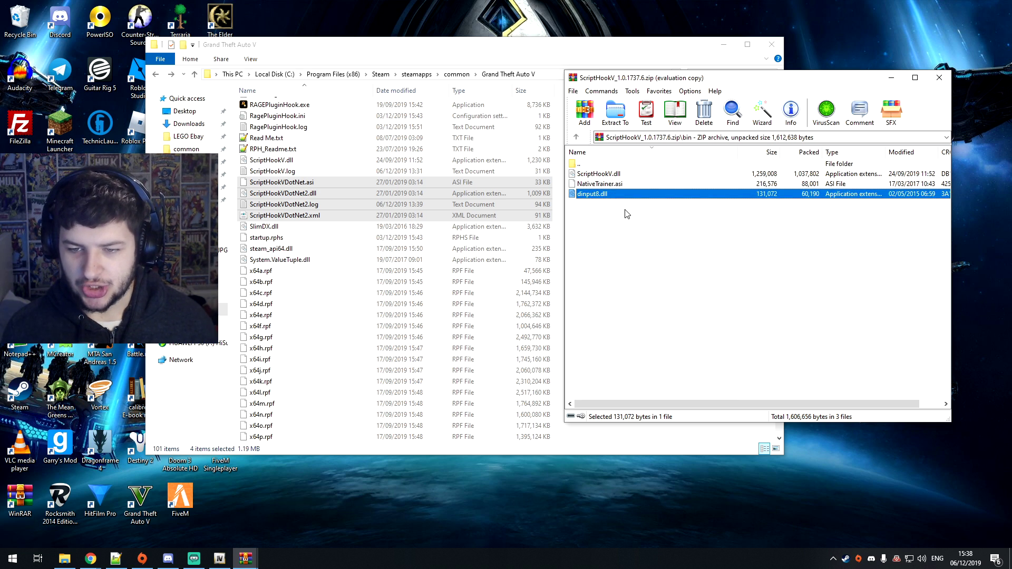
left_click_drag(593, 193, 564, 196)
left_click_drag(627, 199, 628, 169)
left_click(576, 210)
left_click(609, 193)
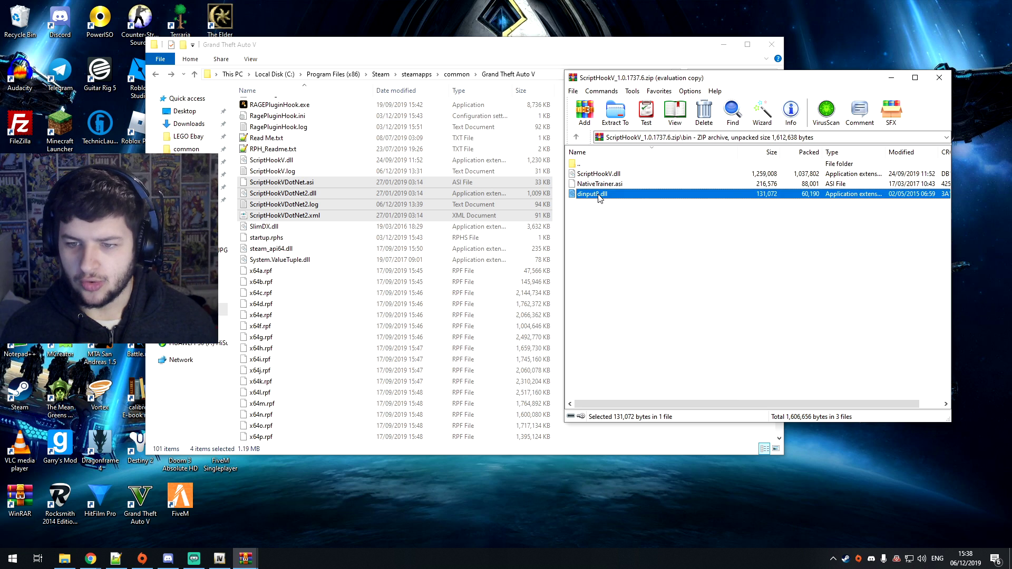
left_click(599, 175, "ctrl")
left_click(599, 184)
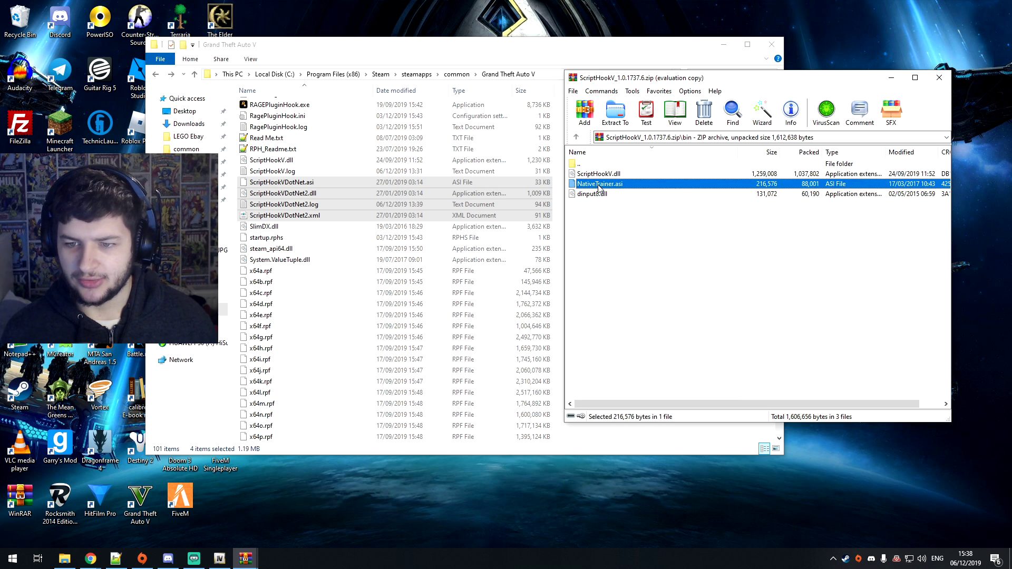
left_click(613, 237)
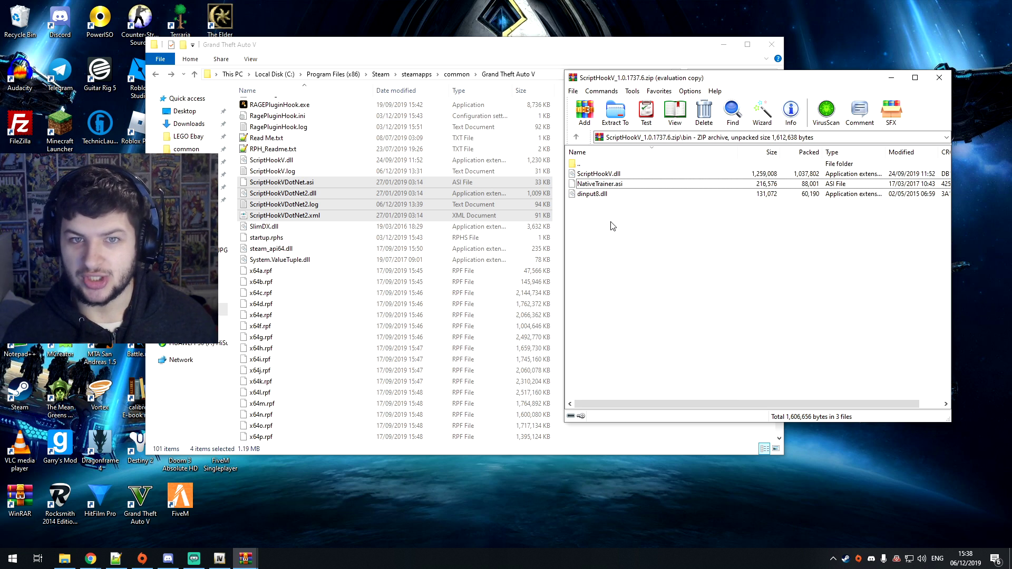
left_click_drag(678, 228, 560, 180)
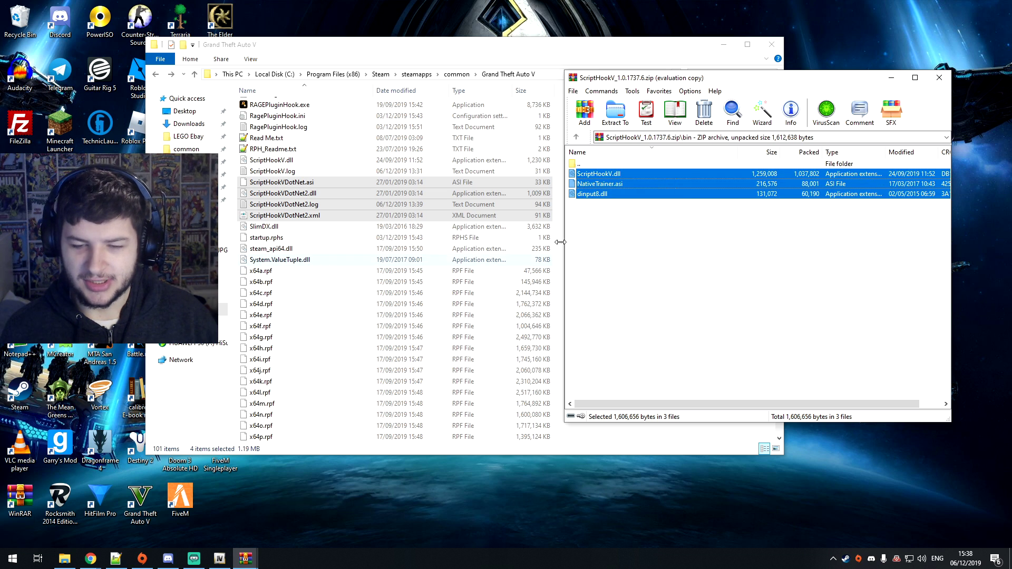
key("BackSpace")
Switch to the browser, search GTA5-Mods for addonpeds and open the AddonPeds 3.0.1 page
key("alt+Tab")
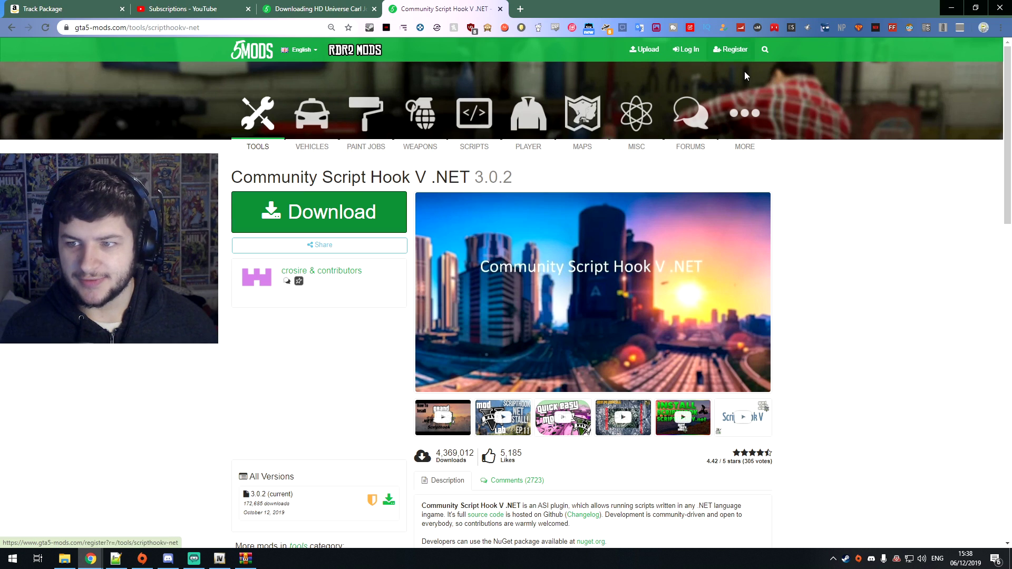
left_click(765, 49)
type("addonpeds")
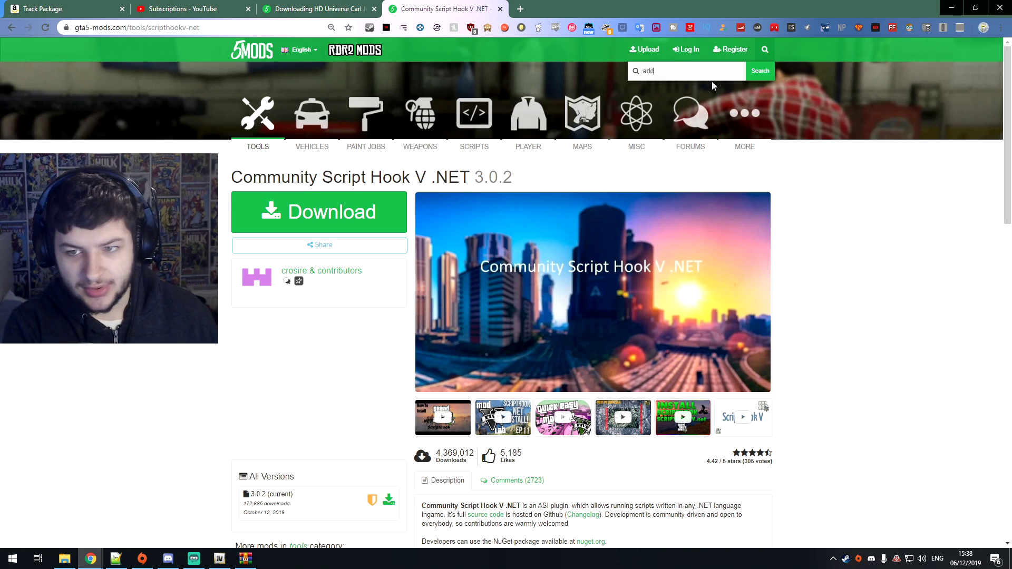
key("Return")
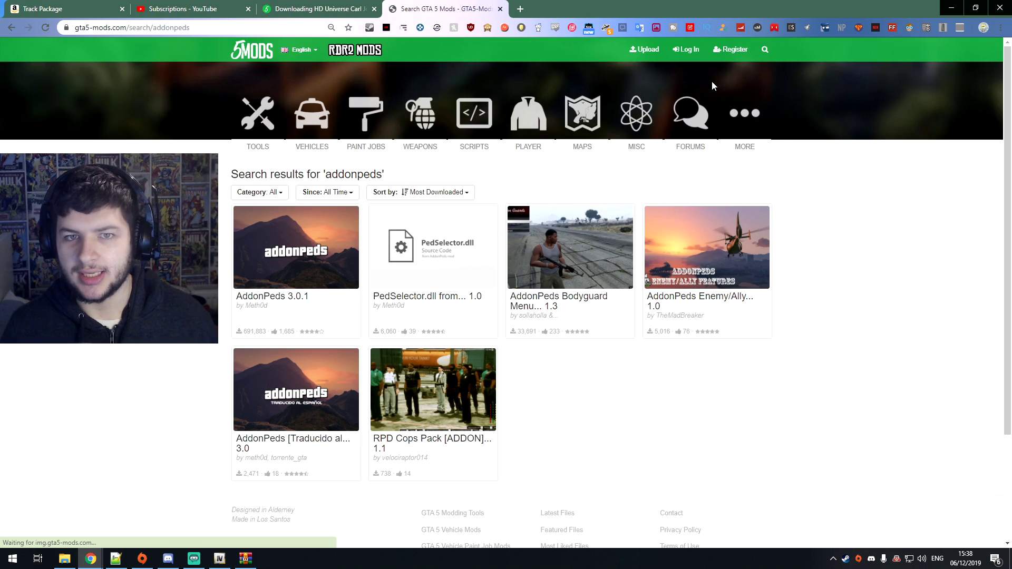
left_click(297, 241)
Review the AddonPeds description and requirements, and download version 3.0.1
scroll(493, 219, "down", 3)
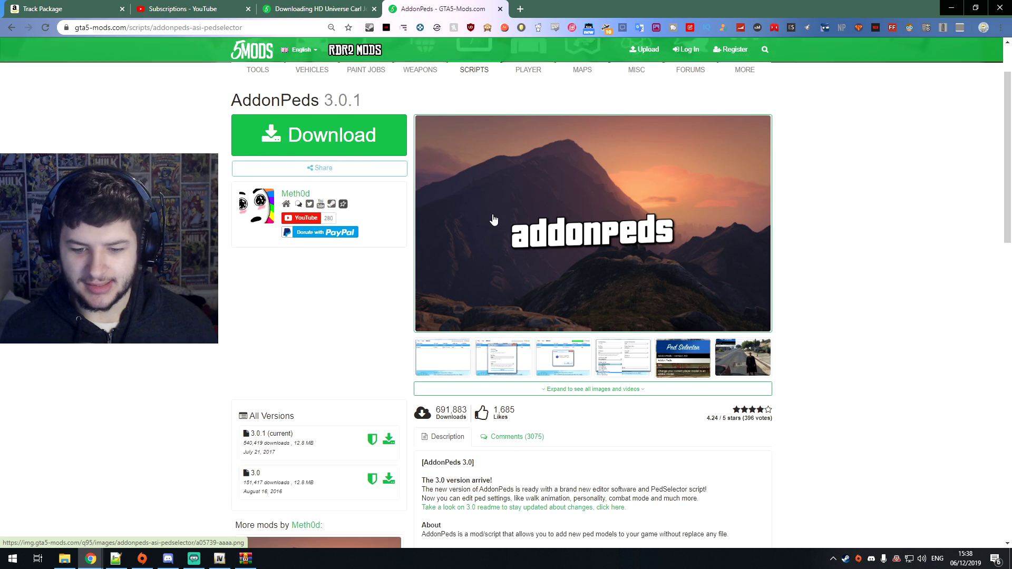
scroll(522, 235, "up", 3)
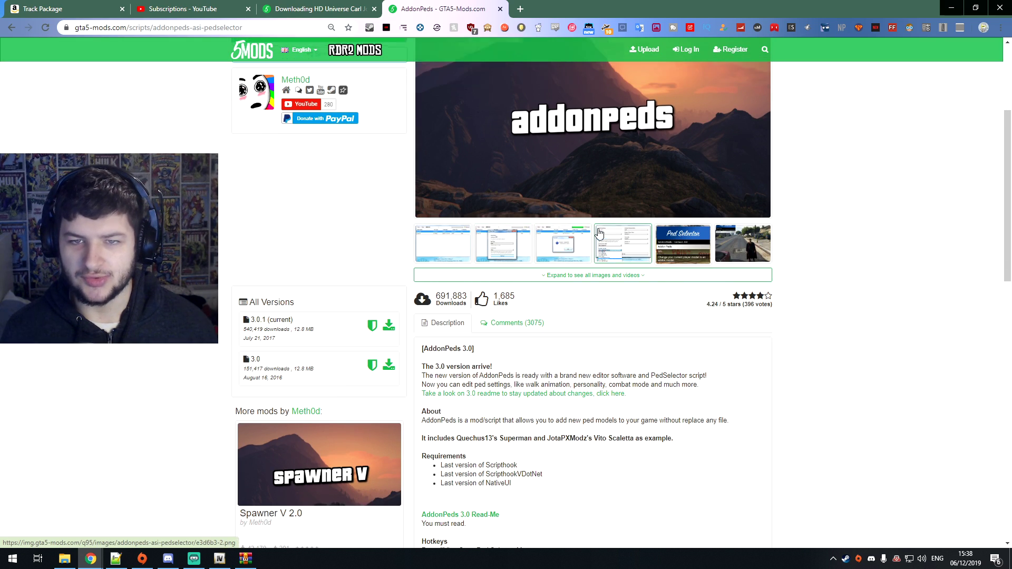
scroll(549, 229, "down", 1)
scroll(549, 229, "down", 2)
scroll(327, 162, "up", 3)
left_click(323, 160)
scroll(401, 180, "down", 1)
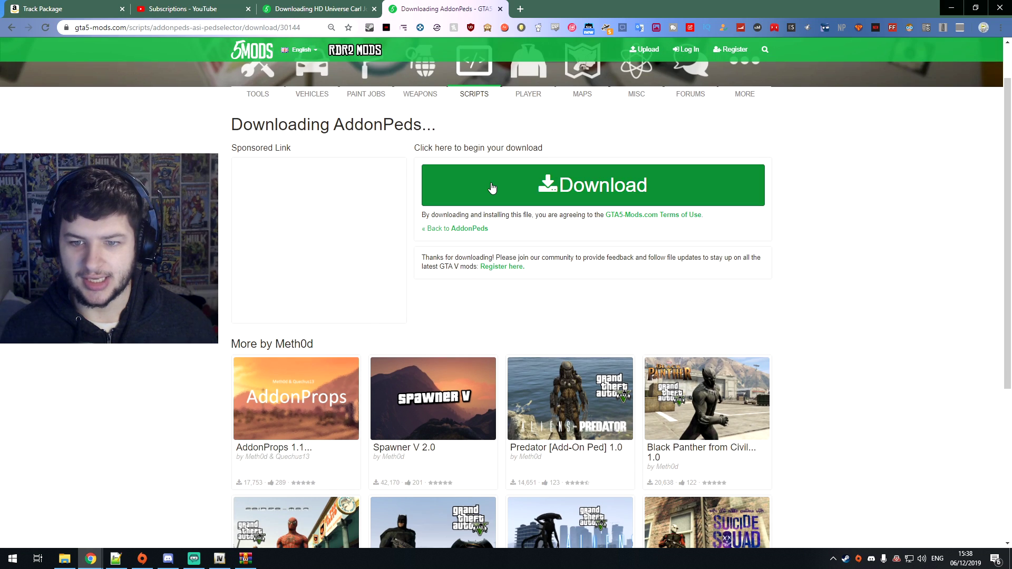
left_click(476, 187)
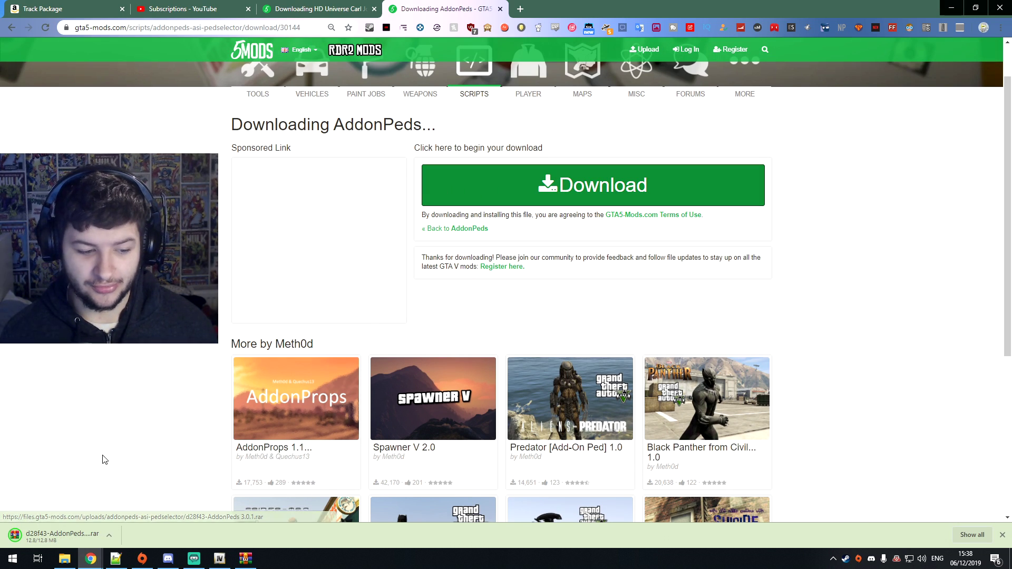
Open the downloaded AddonPeds archive in WinRAR, minimise the browser and dismiss the licence reminder
left_click(68, 533)
left_click(950, 8)
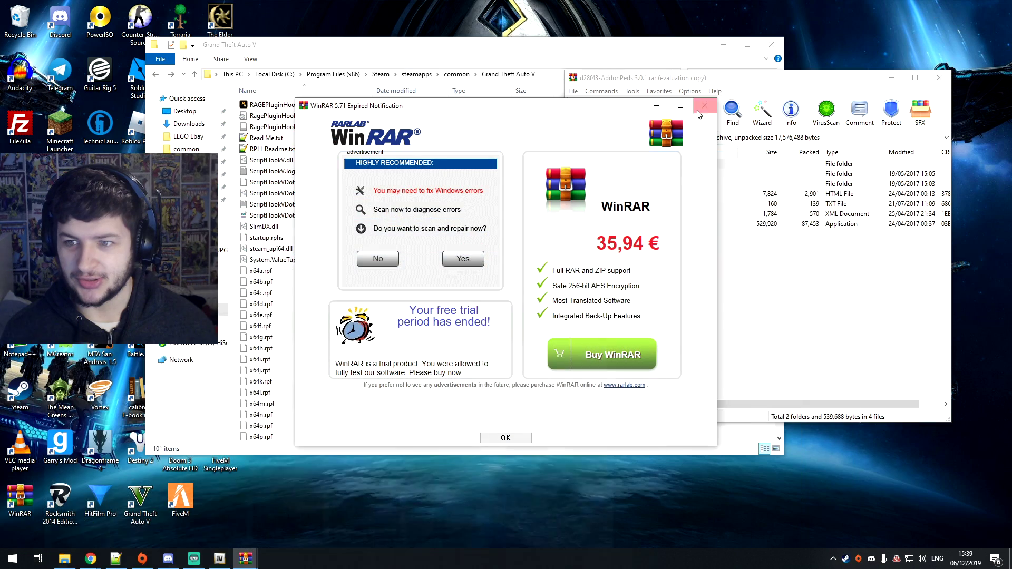
left_click(709, 101)
left_click_drag(667, 87, 577, 88)
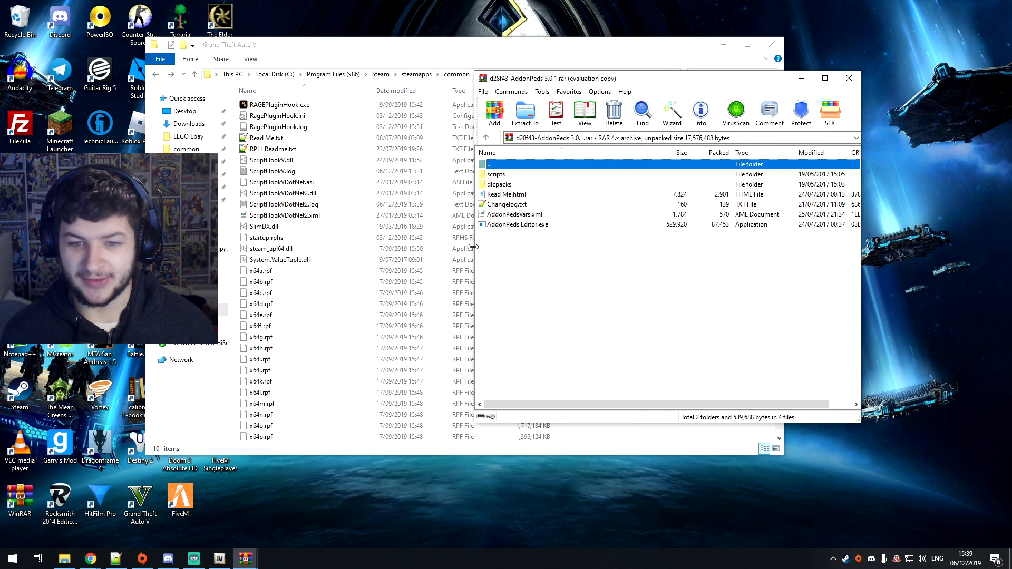
Reposition the Grand Theft Auto V folder window and bring the AddonPeds archive back in front of it
left_click(191, 557)
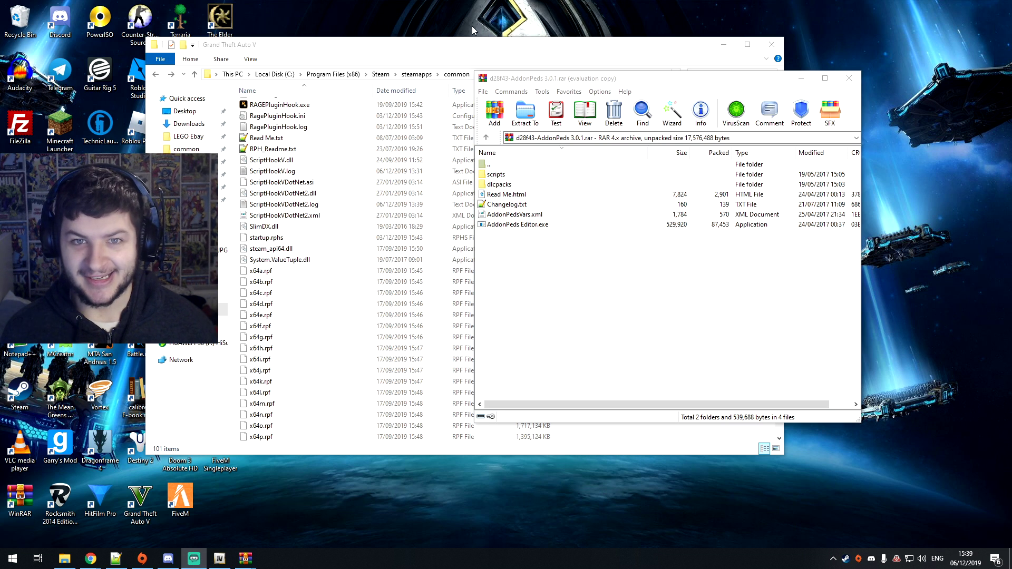
left_click_drag(519, 46, 603, 38)
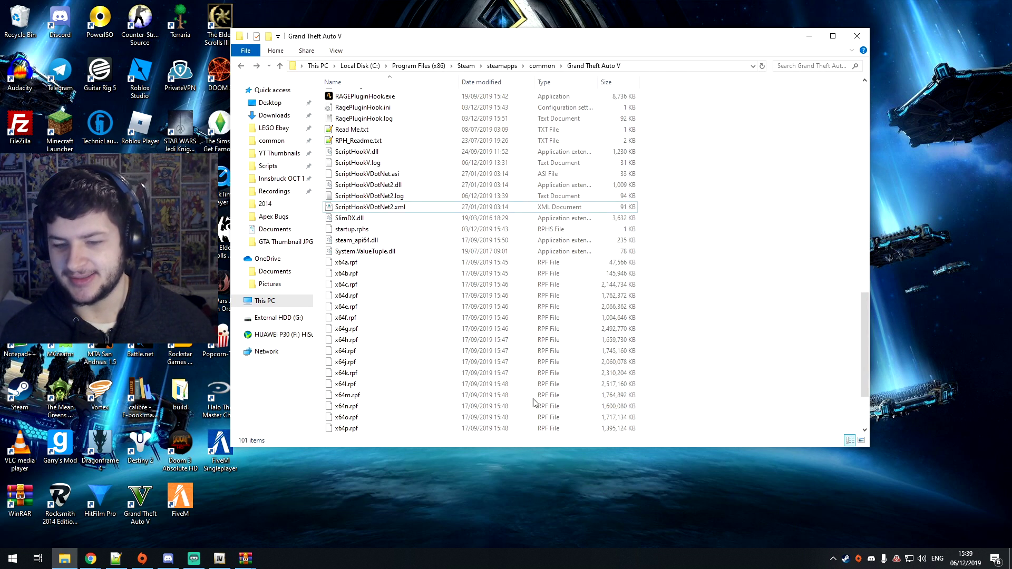
left_click(248, 562)
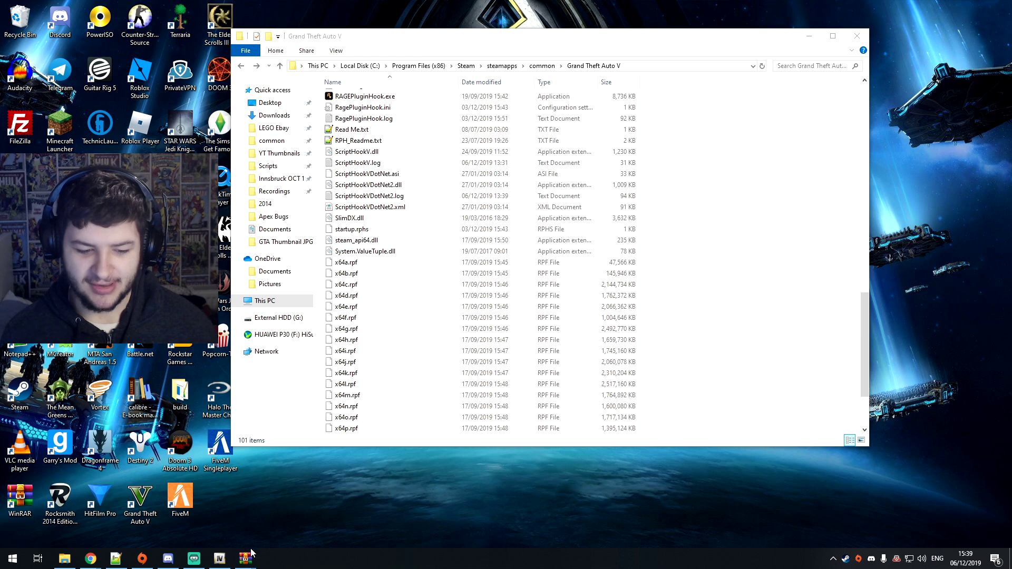
left_click(282, 539)
left_click_drag(601, 81, 638, 106)
left_click_drag(610, 325, 522, 201)
left_click(563, 278)
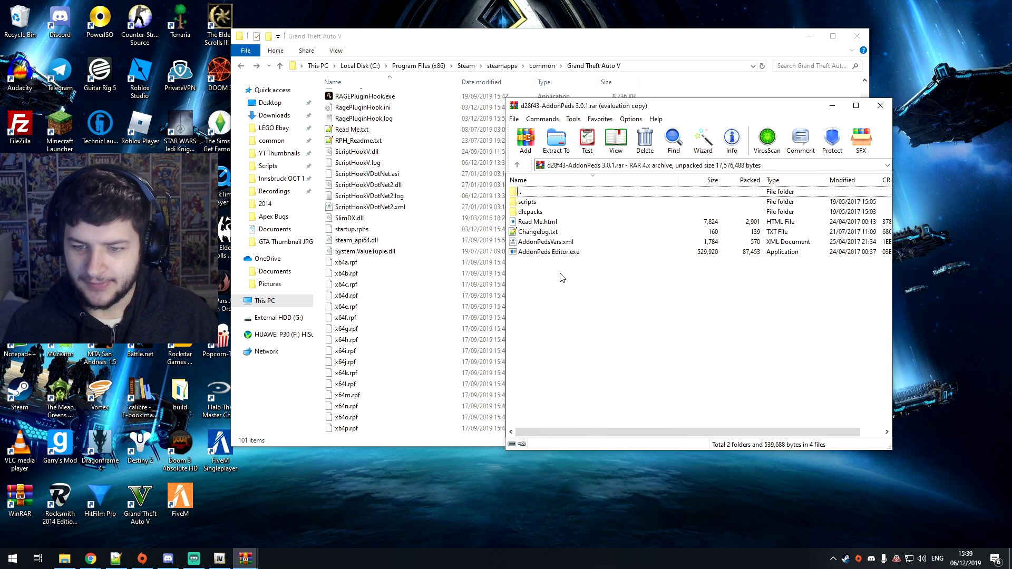
Narrow the Grand Theft Auto V folder window and the AddonPeds archive window so they sit side by side
left_click(504, 51)
left_click_drag(869, 157, 677, 155)
left_click_drag(782, 109, 854, 91)
left_click_drag(578, 139, 672, 151)
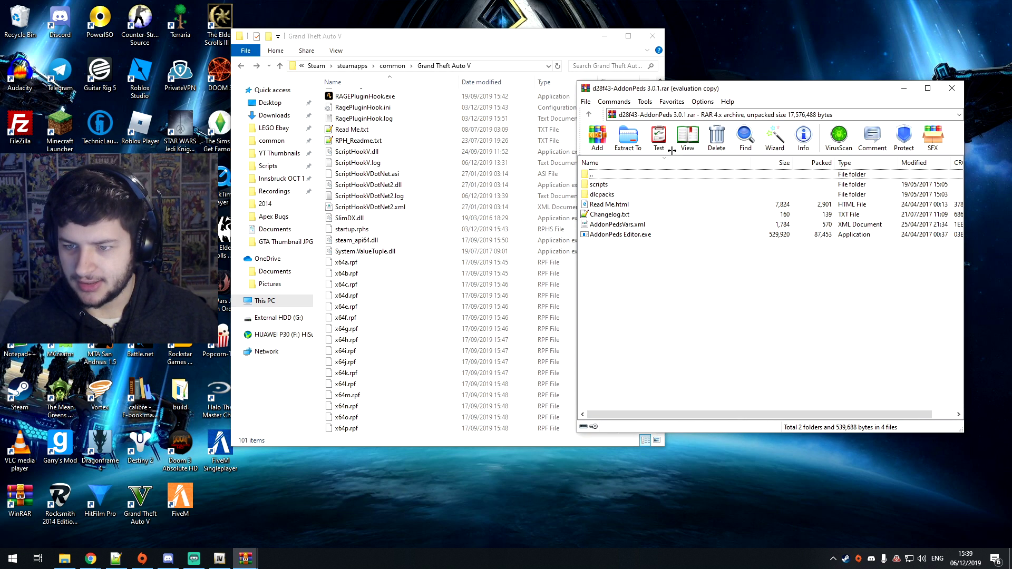
left_click(568, 85)
left_click(680, 89)
left_click_drag(591, 91, 680, 93)
Locate AddonPeds Editor.exe and AddonPedsVars.xml in the Grand Theft Auto V folder and select the same two files in the archive
left_click(411, 197)
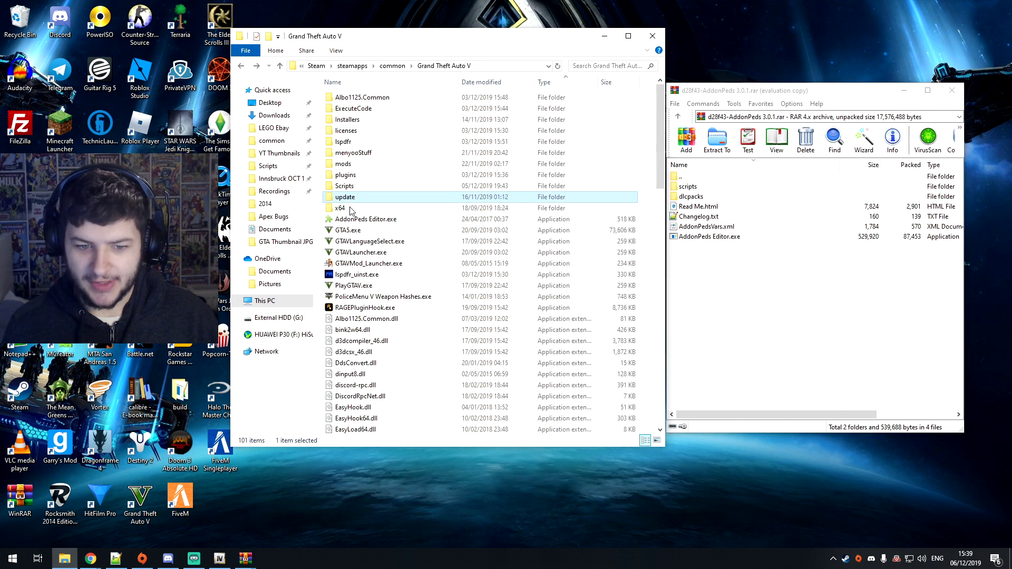
left_click(373, 221)
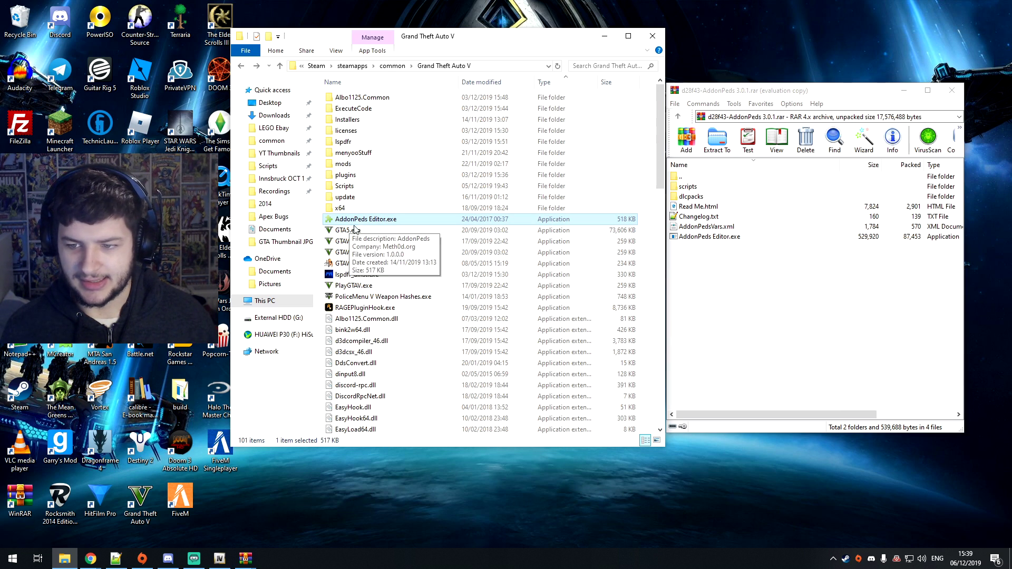
left_click(369, 231)
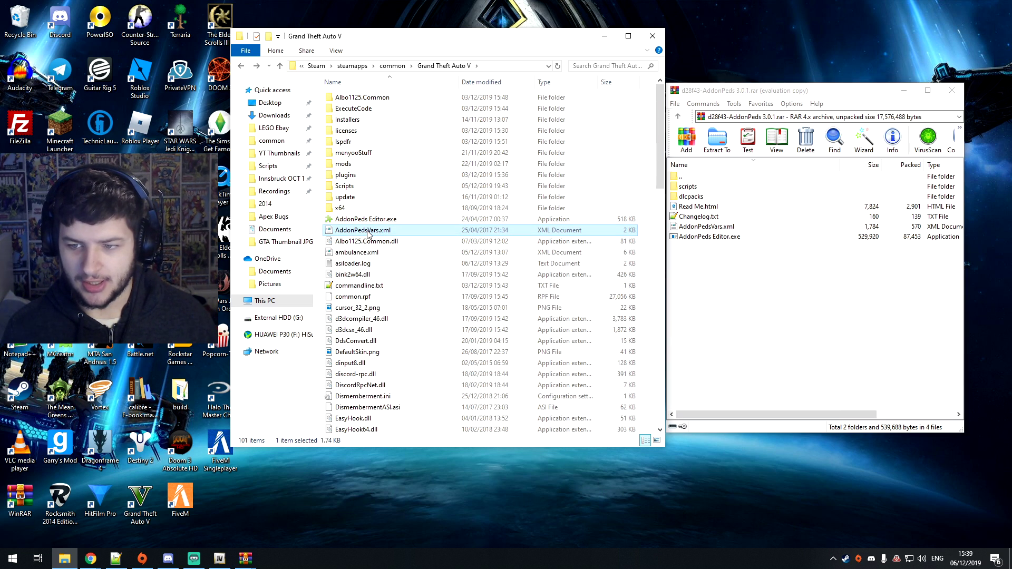
left_click(728, 283)
mouse_move(726, 249)
left_mouse_down()
mouse_move(728, 234)
mouse_move(688, 231)
mouse_move(731, 235)
left_mouse_up()
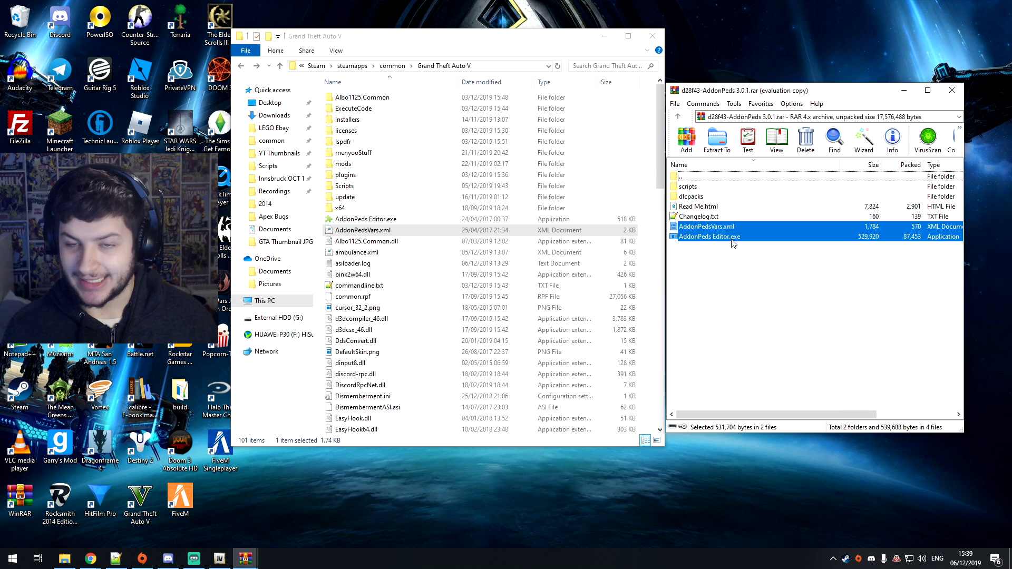
Locate PedSelector.dll in both the archive's scripts folder and the game's Scripts folder, and return the archive to its root
left_click_drag(732, 243, 691, 231)
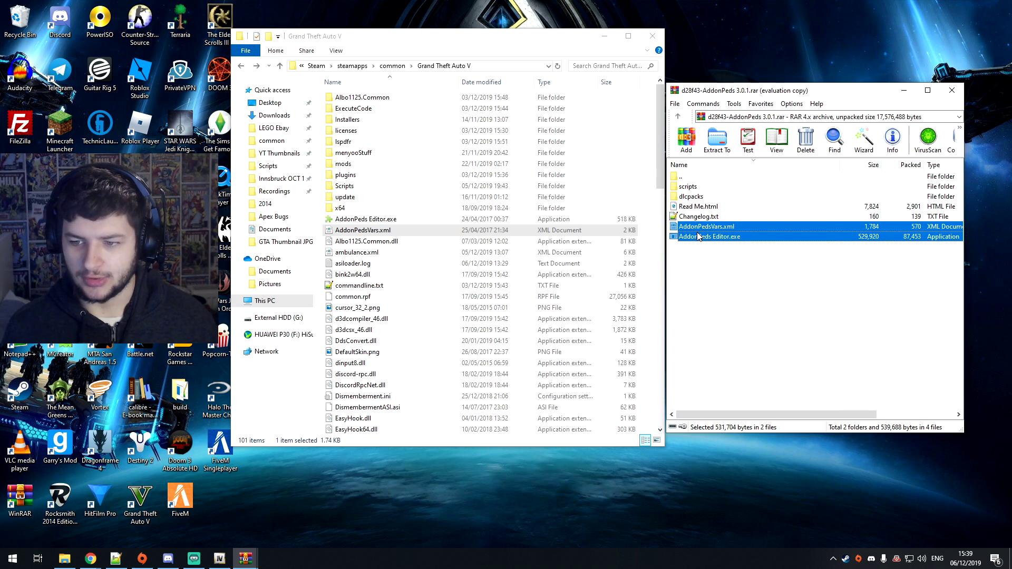
left_click(438, 205)
double_click(687, 186)
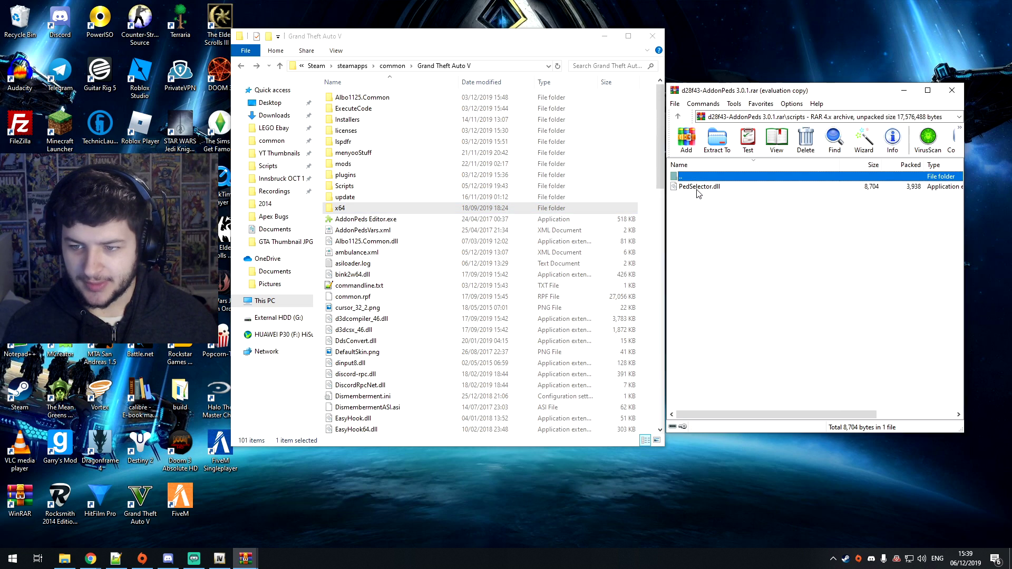
double_click(343, 186)
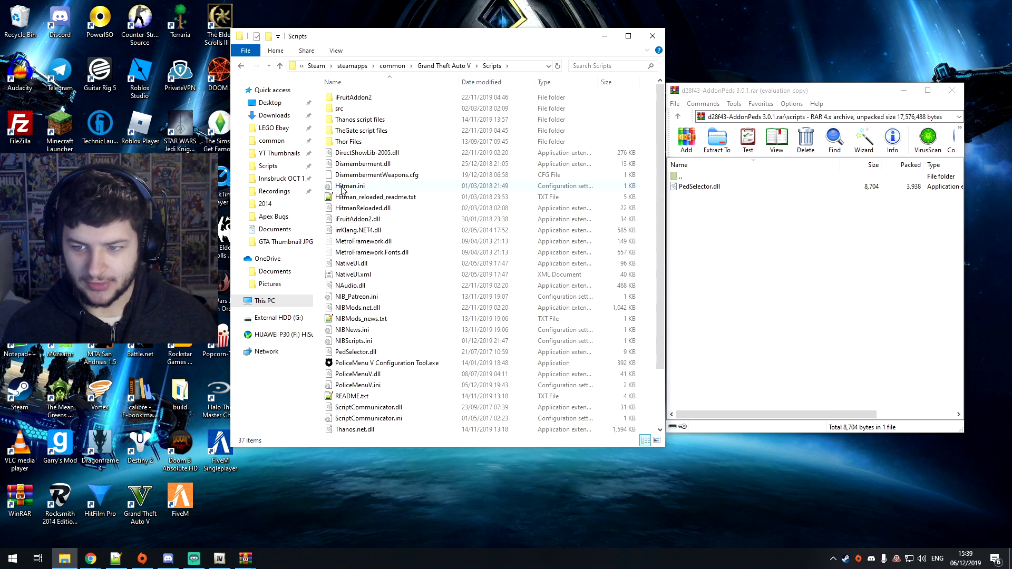
left_click(370, 211)
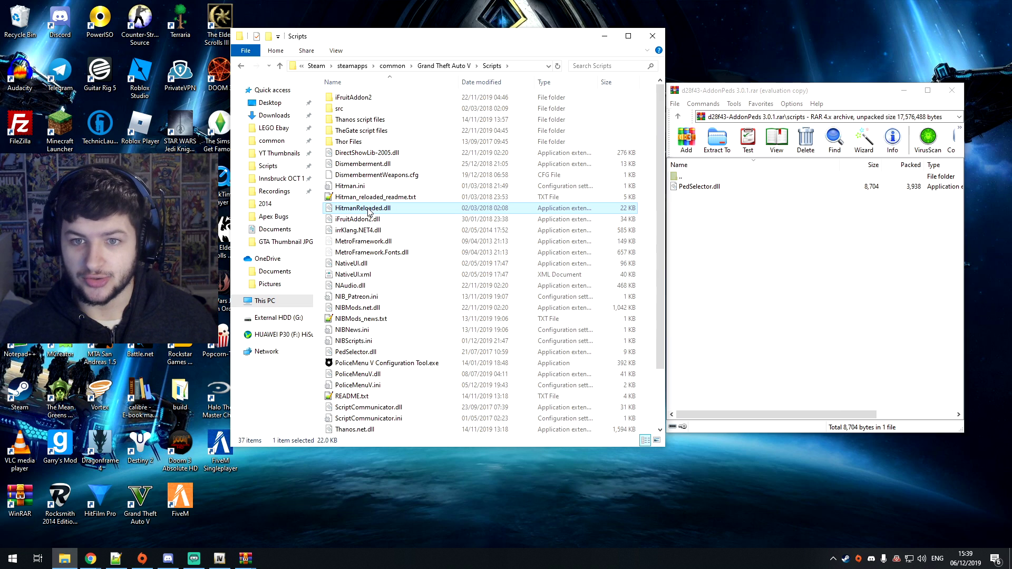
key("p")
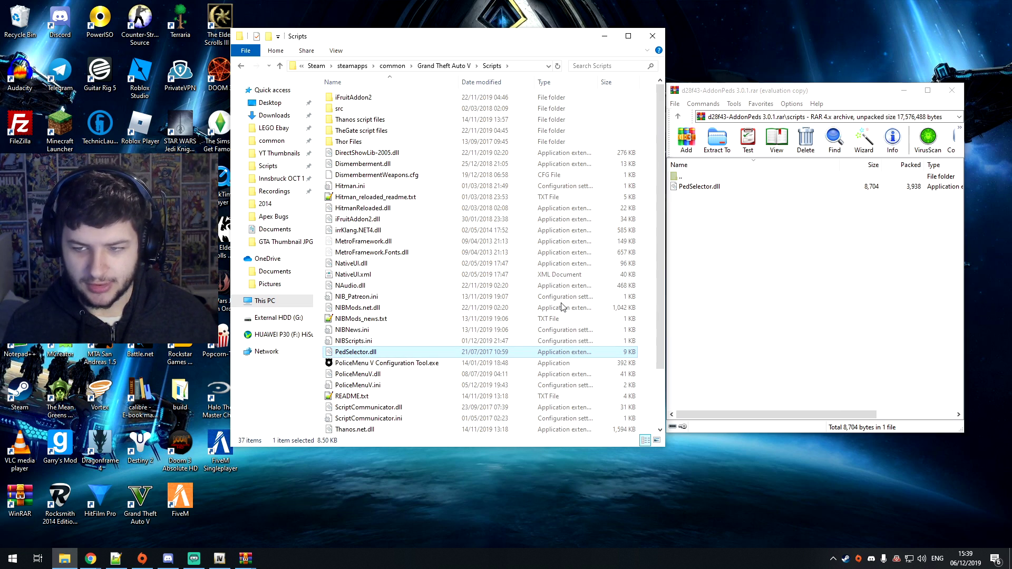
left_click(724, 201)
left_click_drag(699, 189, 697, 227)
left_click(697, 227)
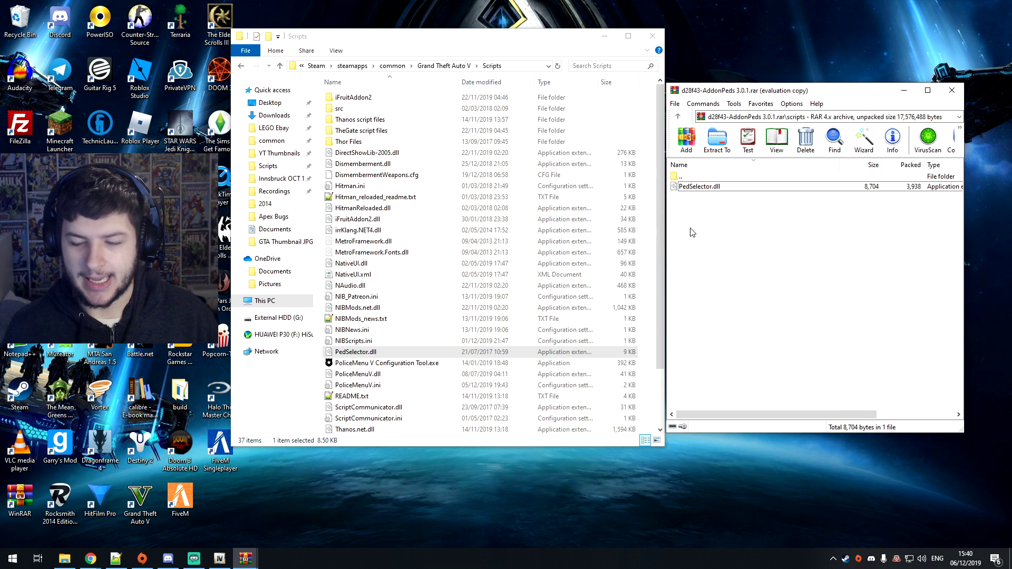
key("BackSpace")
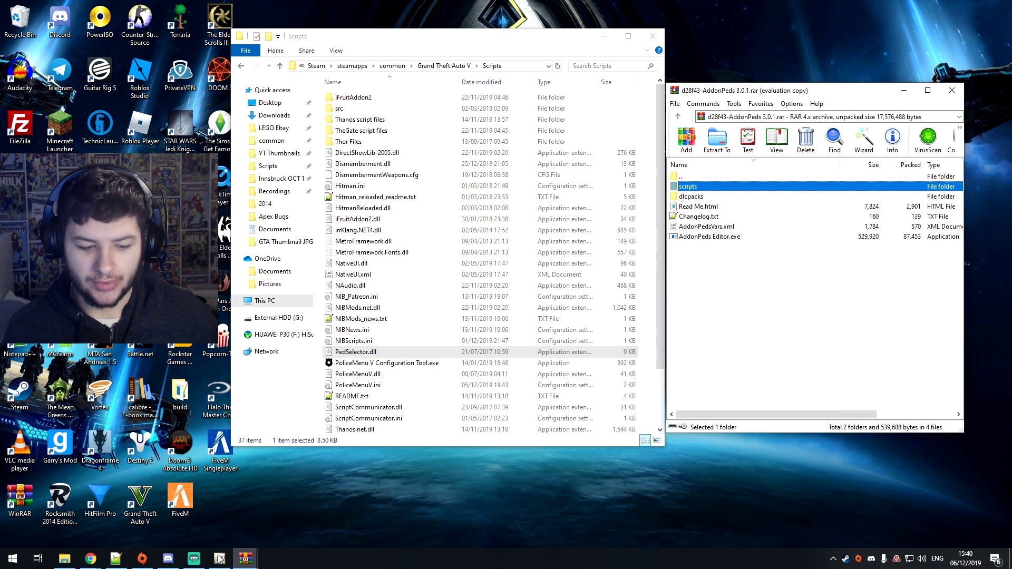
Switch to OpenIV, browse to mods/update/x64/dlcpacks and locate the addonpeds folder
key("alt+Tab")
left_click_drag(377, 52, 364, 45)
double_click(365, 162)
double_click(365, 133)
double_click(363, 124)
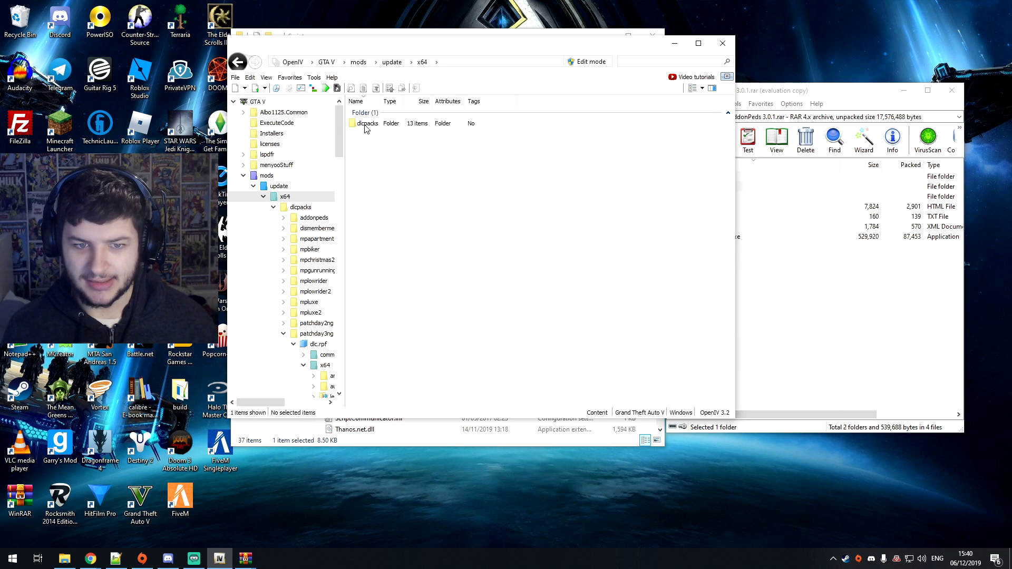
double_click(369, 123)
left_click(373, 229)
left_click(373, 237)
left_click(420, 252)
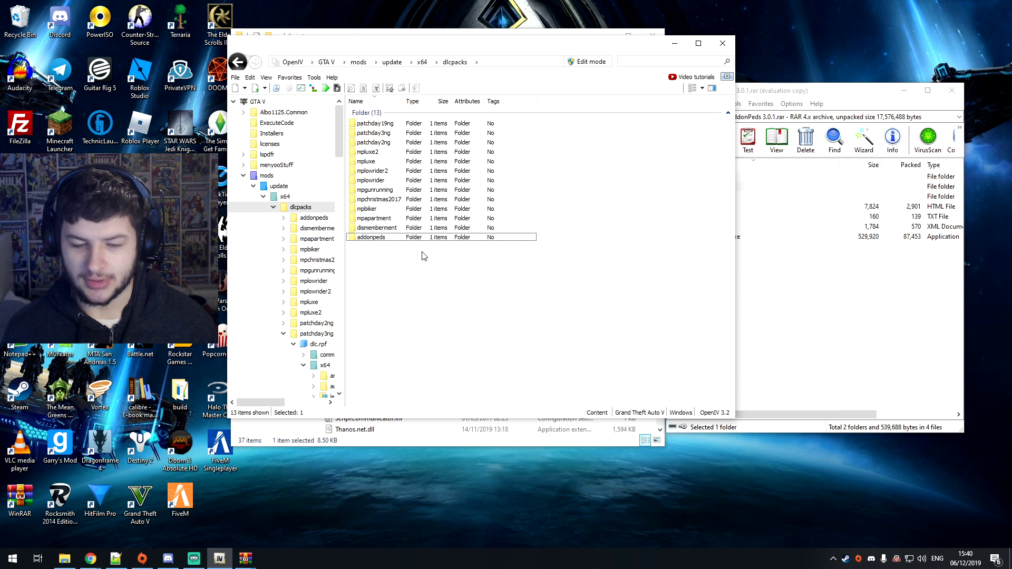
Narrow the OpenIV window to uncover the archive, and enable edit mode, accepting the warning
left_click_drag(735, 133, 665, 121)
left_click(530, 63)
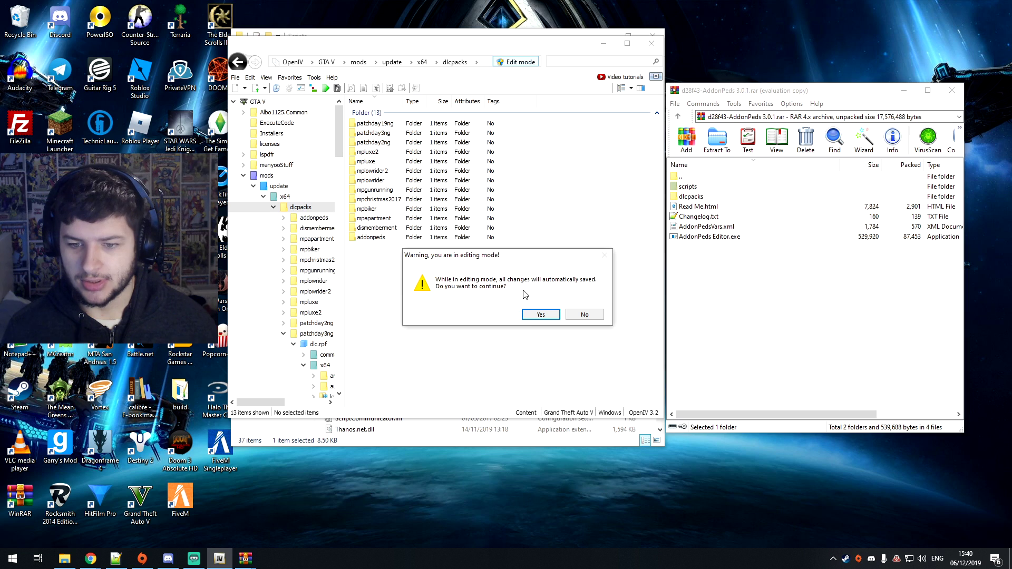
left_click(533, 315)
Reposition the AddonPeds archive window beside OpenIV and open its dlcpacks folder containing addonpeds
left_click(712, 94)
left_click_drag(712, 94, 721, 80)
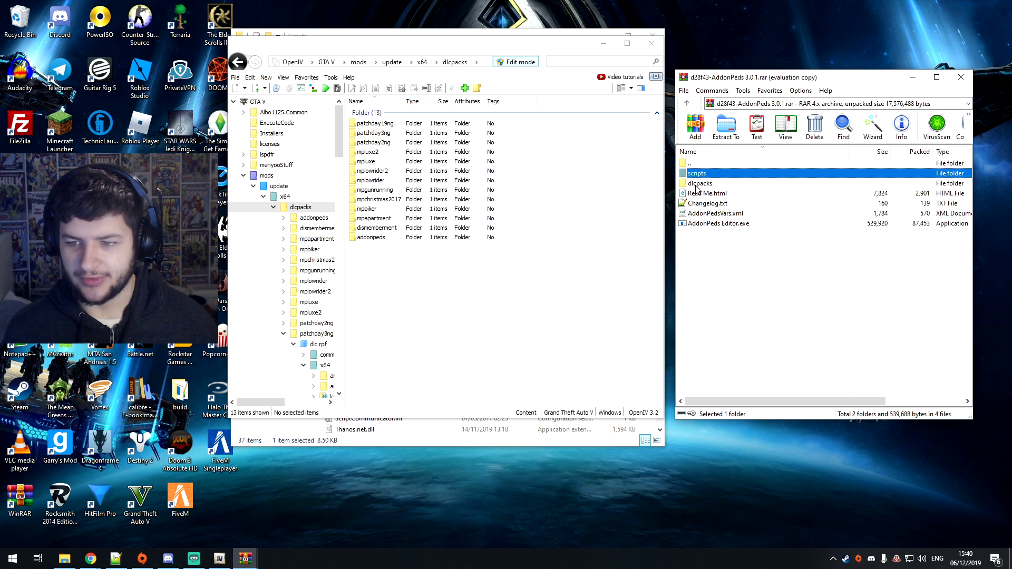
left_click(698, 185)
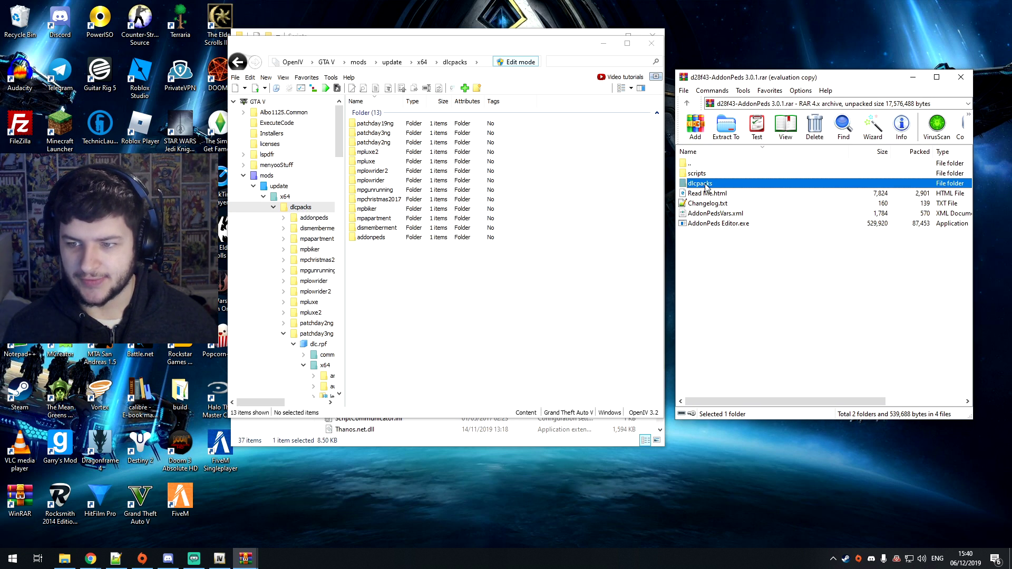
double_click(706, 186)
left_click_drag(754, 78, 747, 71)
left_click_drag(697, 167, 712, 197)
left_click(714, 198)
left_click(574, 217)
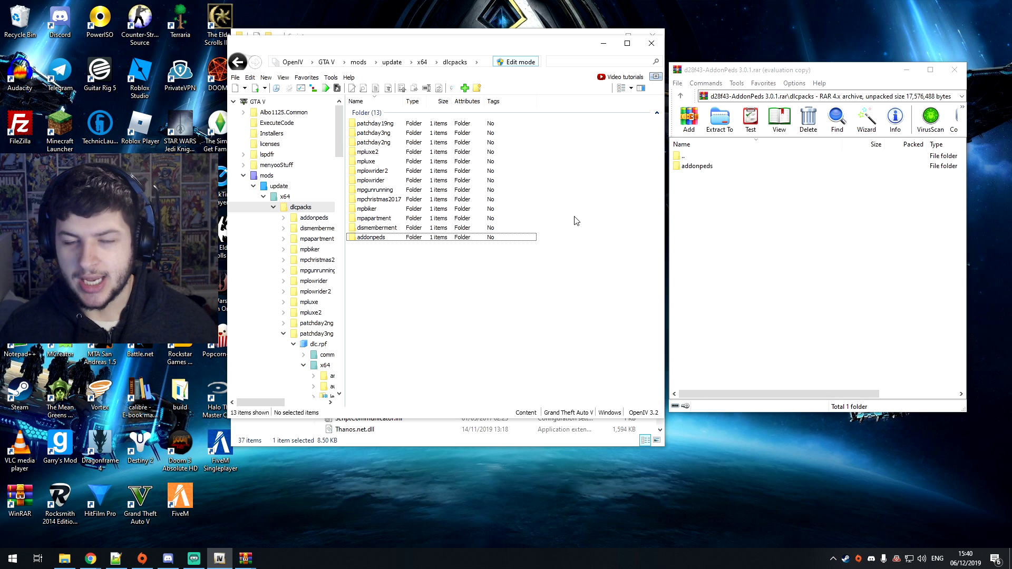
Examine the installed ped model files inside the addonpeds folder's dlc.rpf and peds.rpf packages
double_click(365, 237)
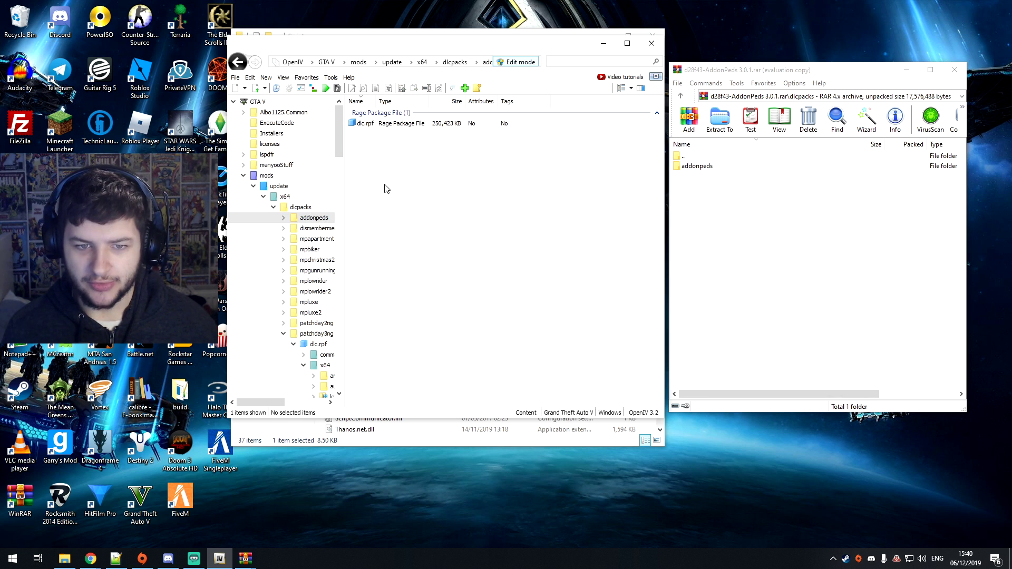
left_click(362, 126)
double_click(363, 126)
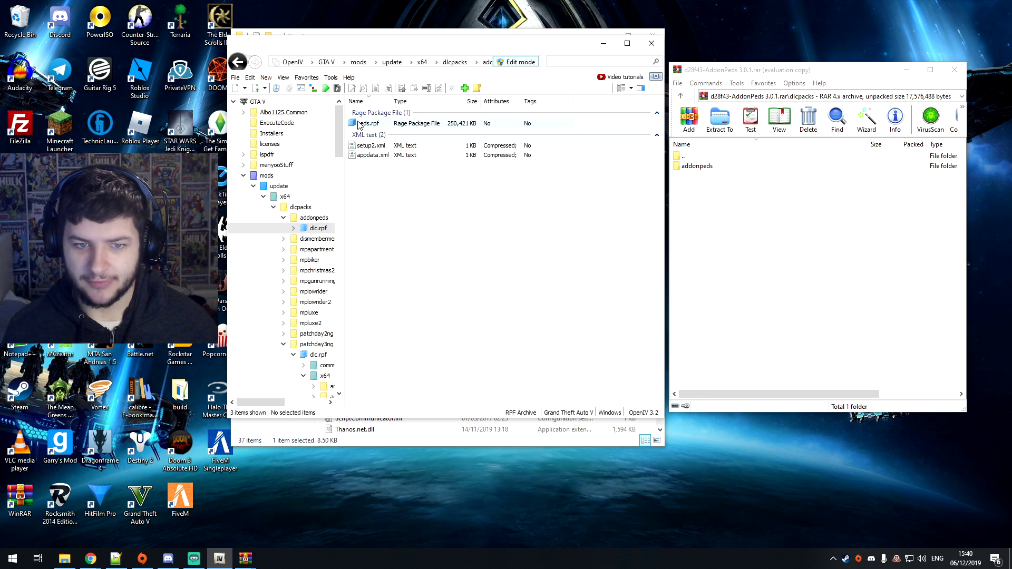
double_click(358, 125)
scroll(389, 386, "down", 2)
left_click_drag(389, 402, 418, 298)
left_click(375, 237)
left_click(378, 231)
left_click(374, 194)
left_click(392, 201)
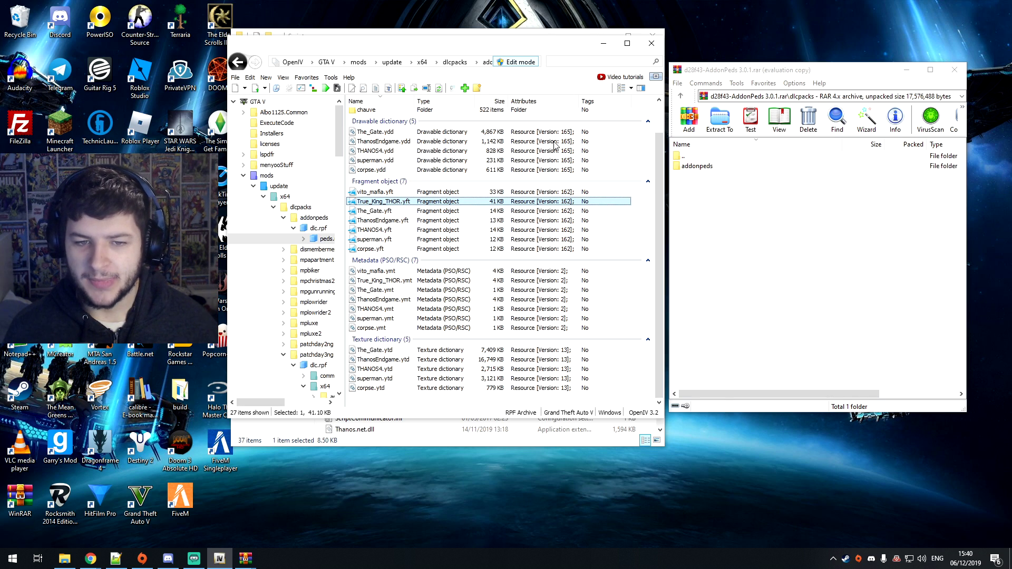
left_click(730, 223)
left_click(426, 142)
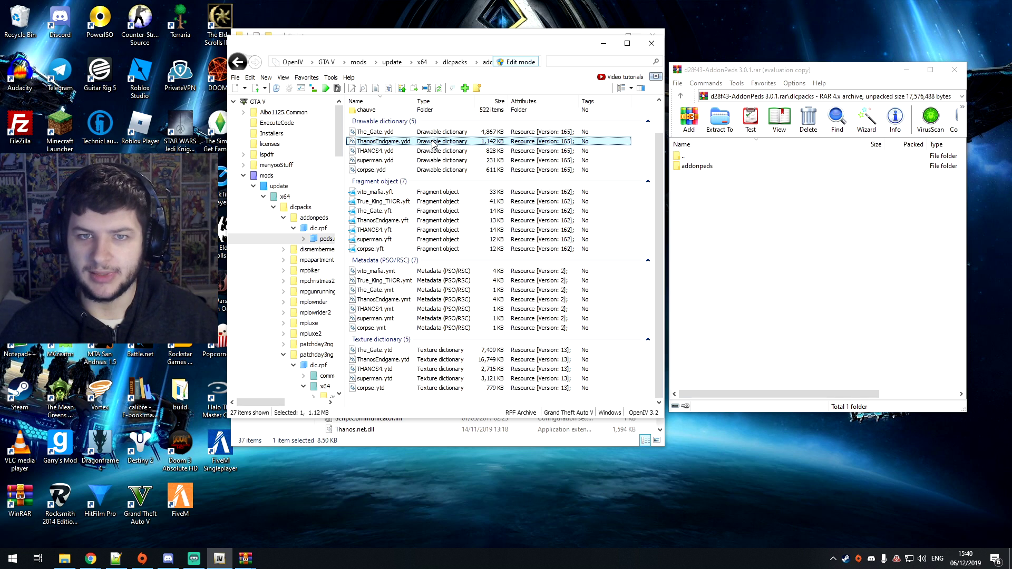
scroll(431, 192, "up", 2)
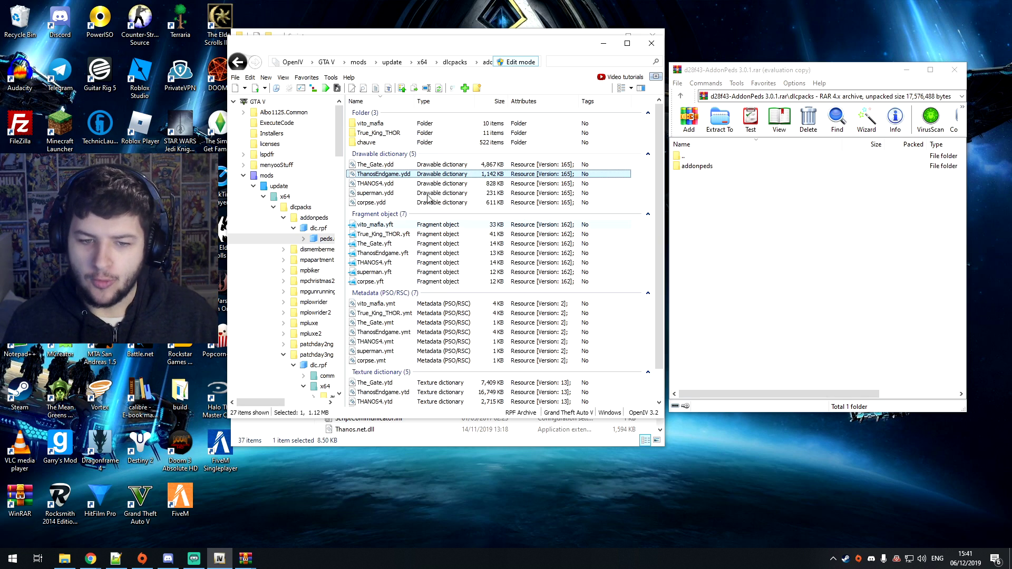
Go back to mods/update and open dlclist.xml for editing
key("alt+Left")
key("alt+Left")
key("alt+Left")
key("alt+Left")
key("alt+Left")
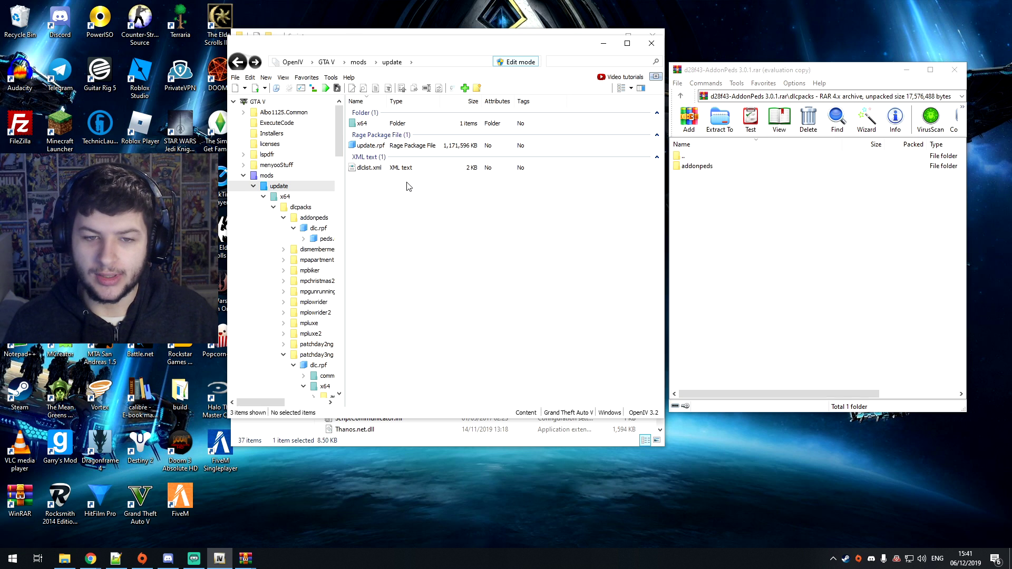
key("alt+Left")
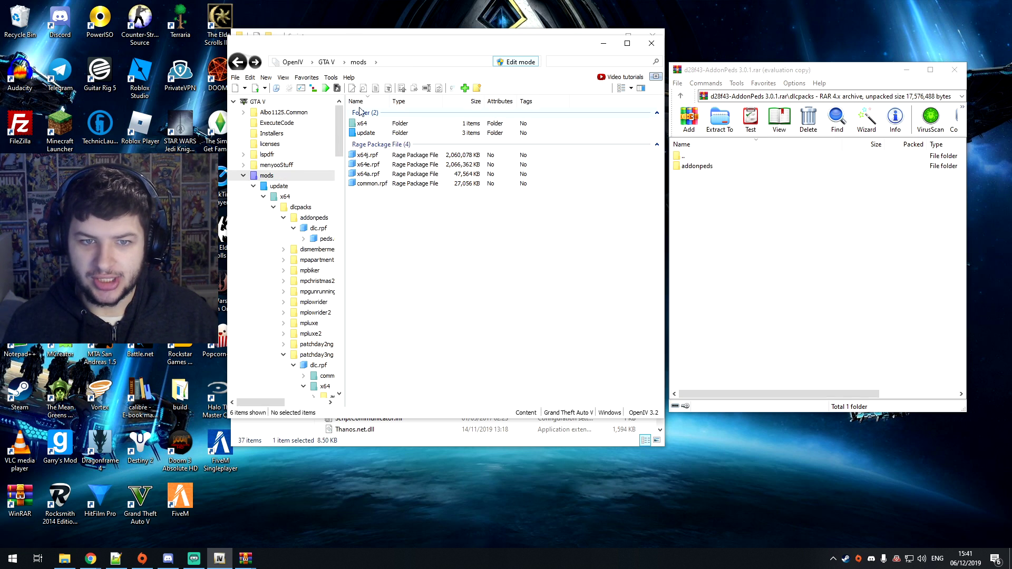
double_click(366, 133)
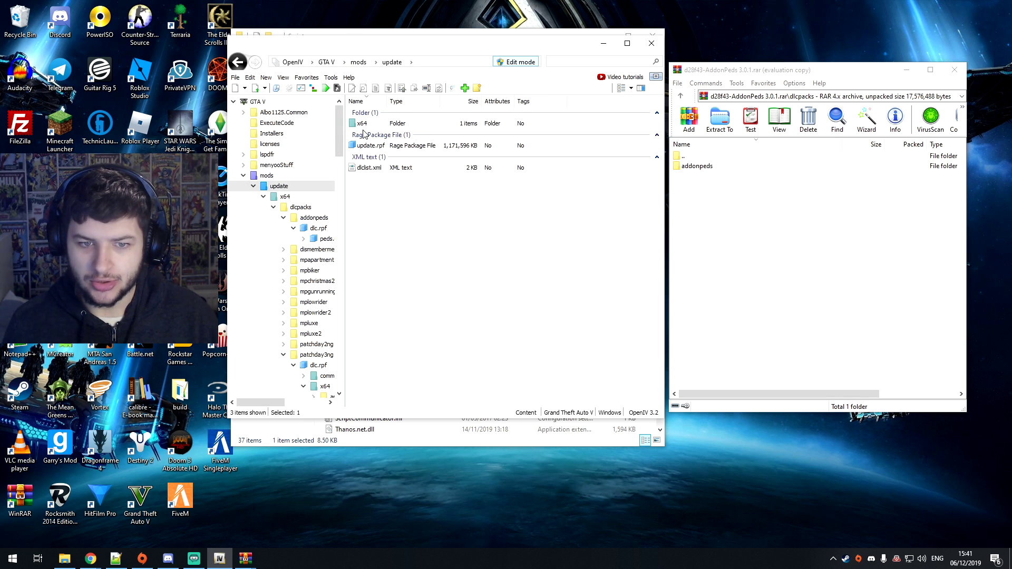
left_click(354, 173)
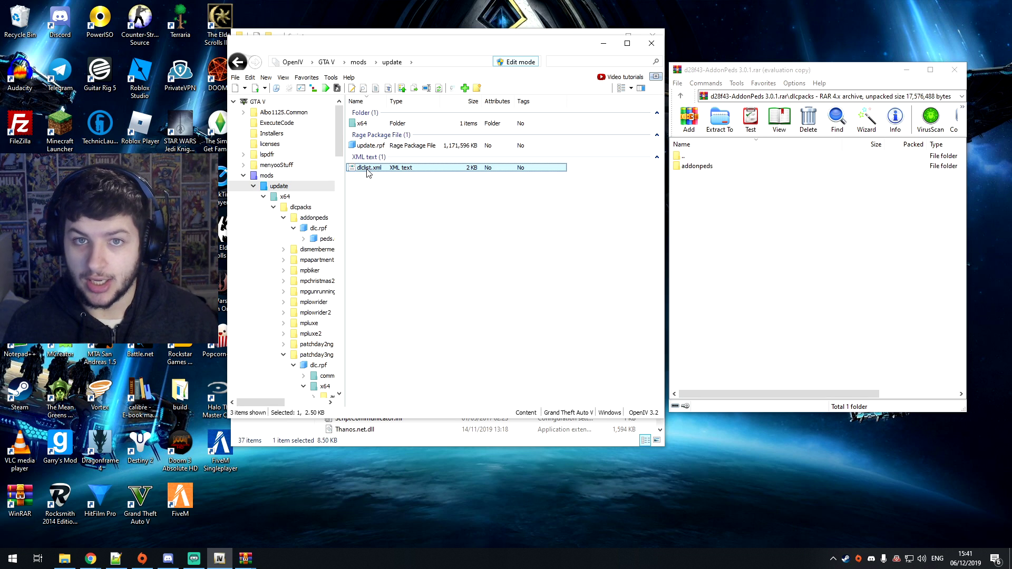
right_click(368, 172)
left_click(386, 189)
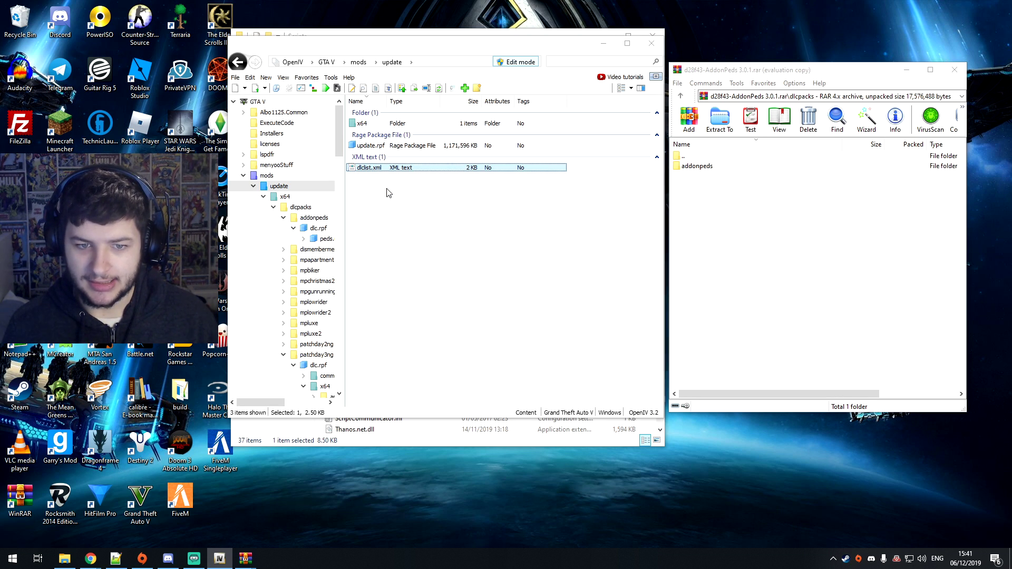
Find the dlcpacks:/addonpeds/ item line at the end of dlclist.xml and highlight it
scroll(637, 254, "down", 2)
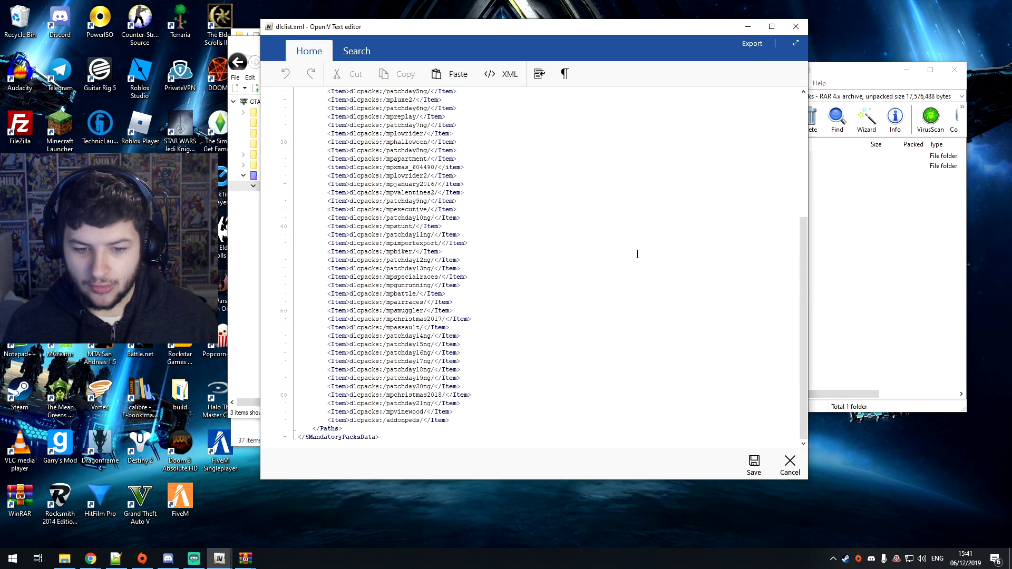
left_click(372, 421)
key("shift+Home")
left_click(380, 421)
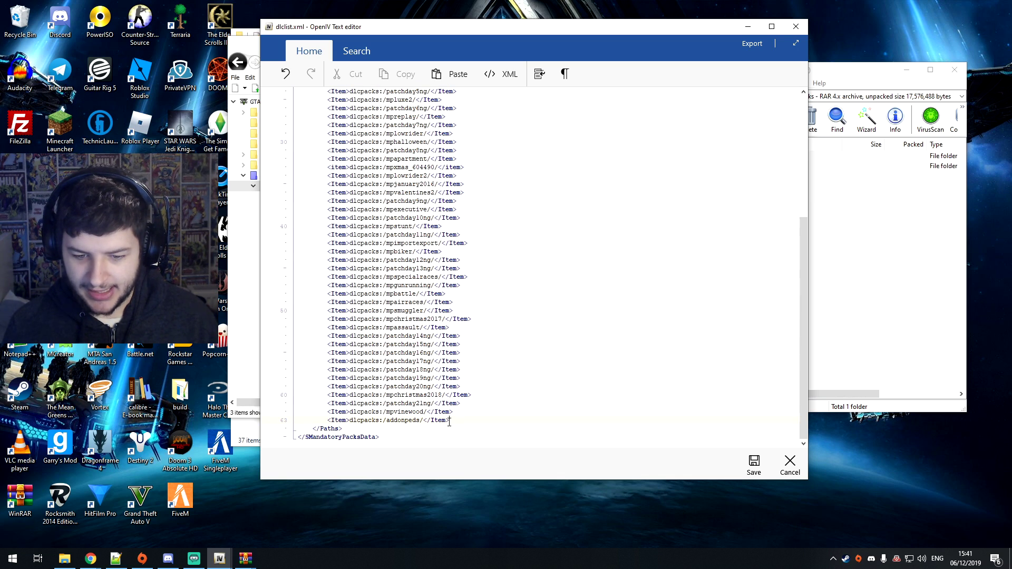
left_click_drag(450, 420, 282, 421)
left_click(363, 420)
left_click_drag(456, 421, 295, 421)
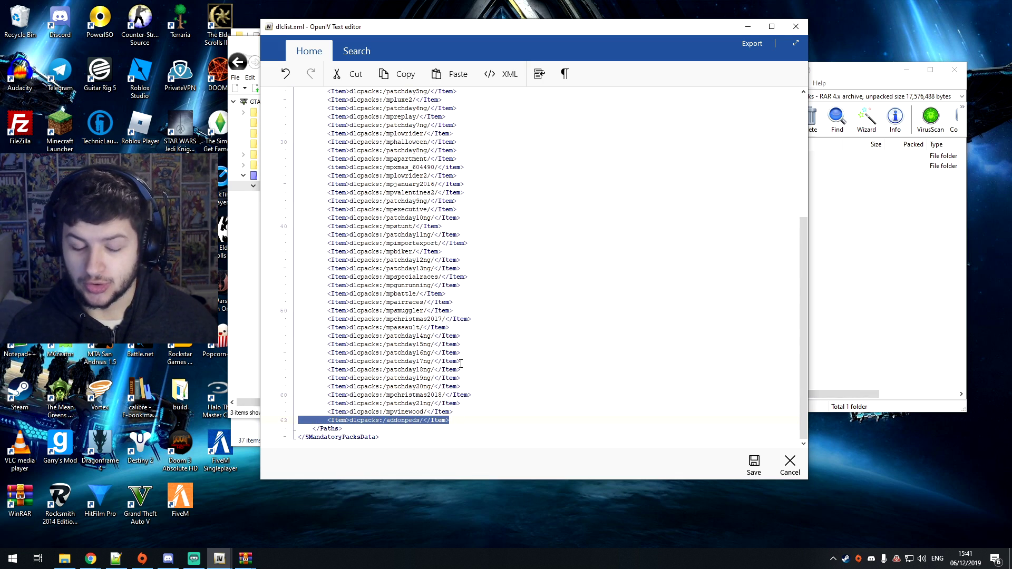
Insert a copy of the mpvinewood item line below it, rename its pack to addonpeds, and delete that extra line again
left_click_drag(453, 412, 296, 412)
key("ctrl+c")
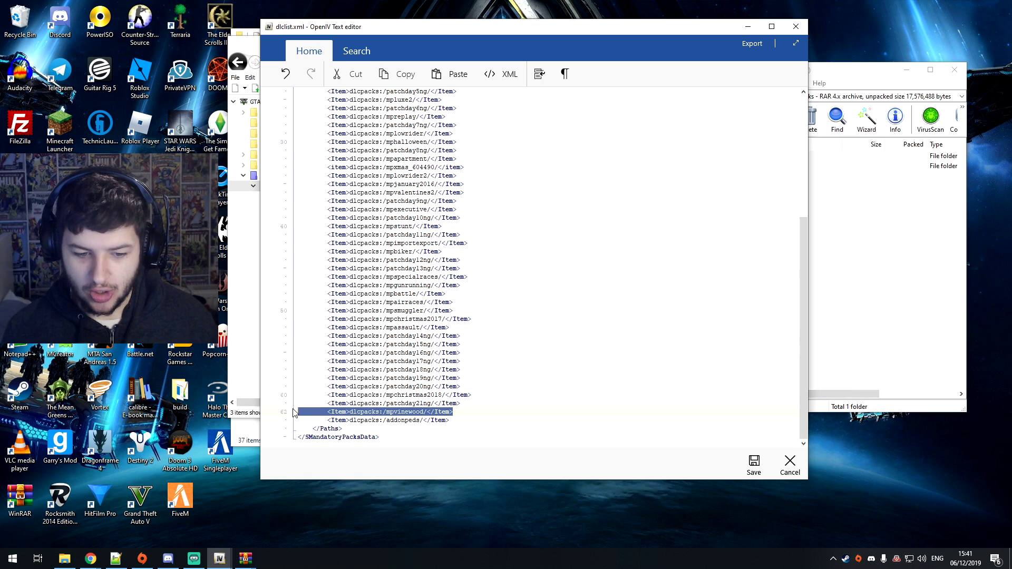
left_click(479, 411)
key("Return")
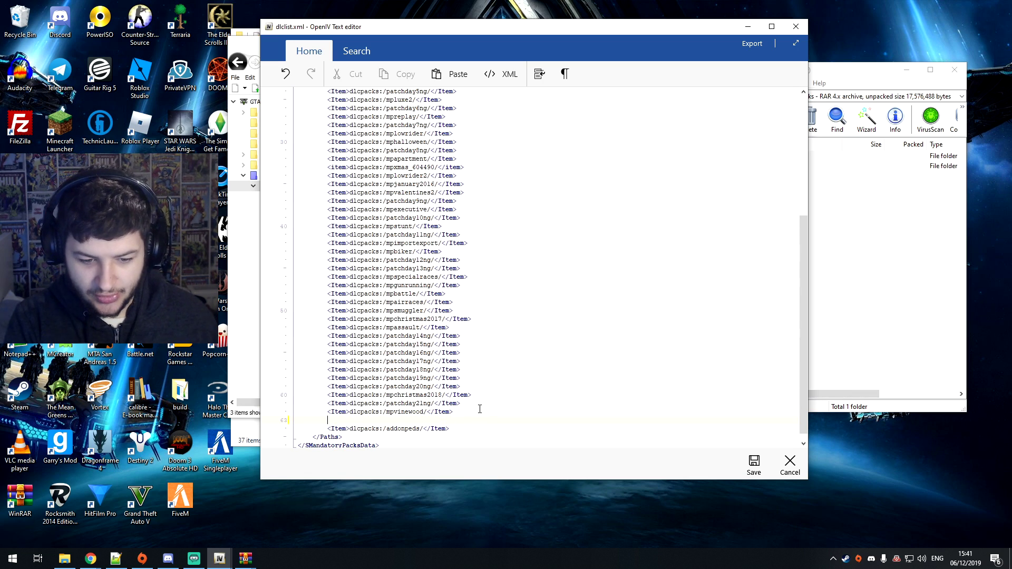
key("ctrl+v")
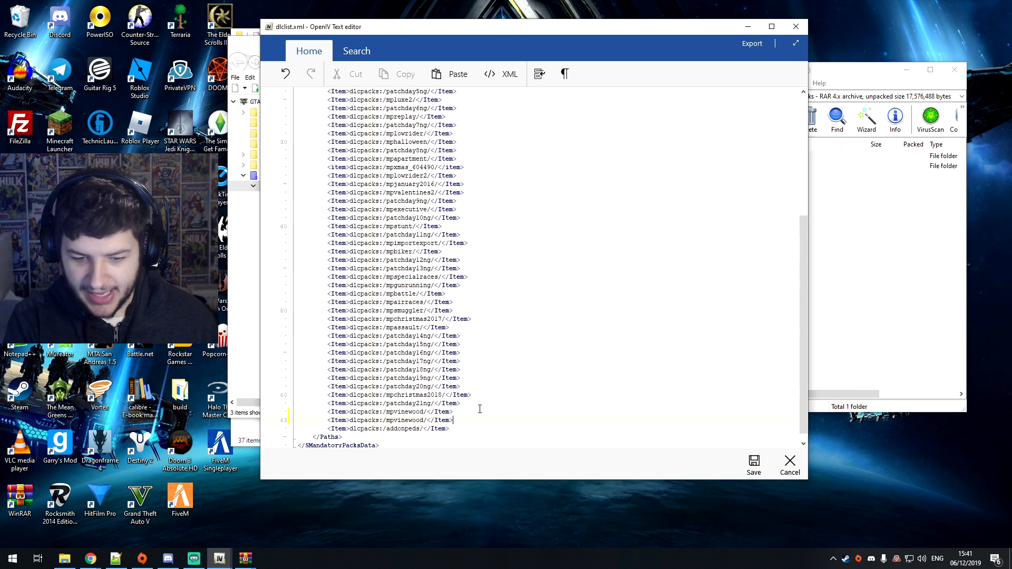
double_click(404, 421)
type("addonpeds")
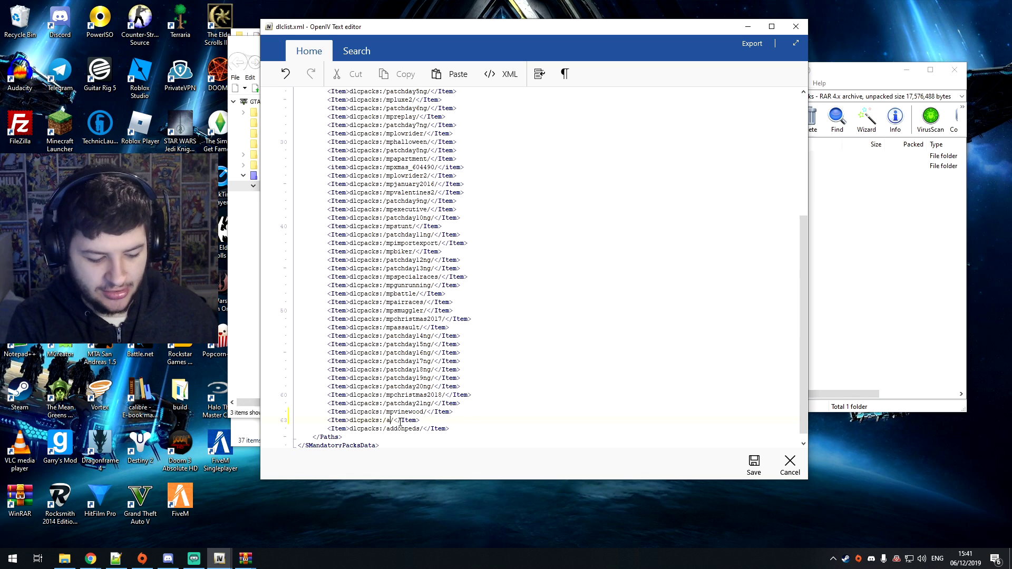
left_click_drag(451, 420, 283, 420)
key("BackSpace")
key("BackSpace")
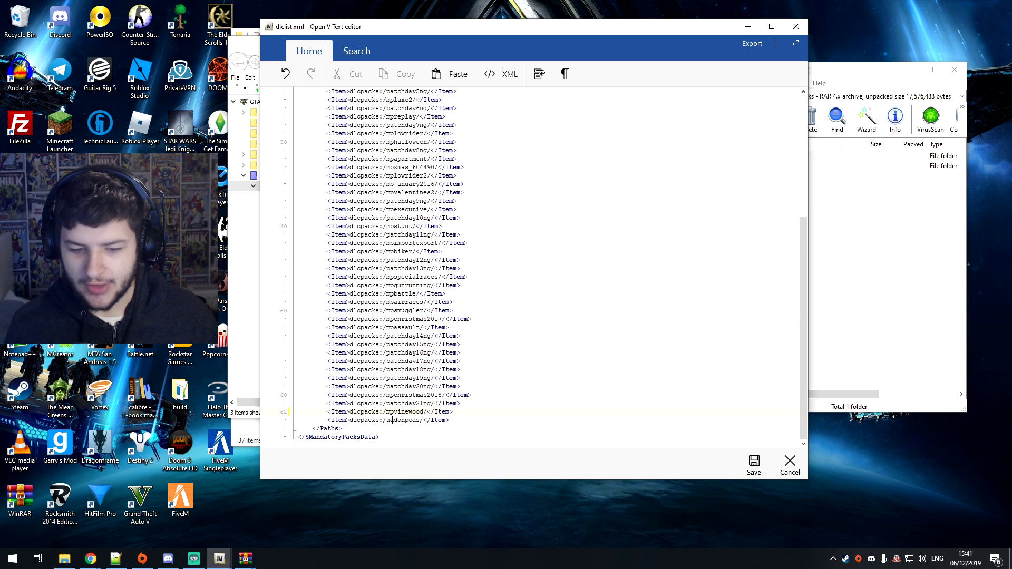
Check the addonpeds entry's name and closing slash and save dlclist.xml
left_click_drag(384, 420, 424, 420)
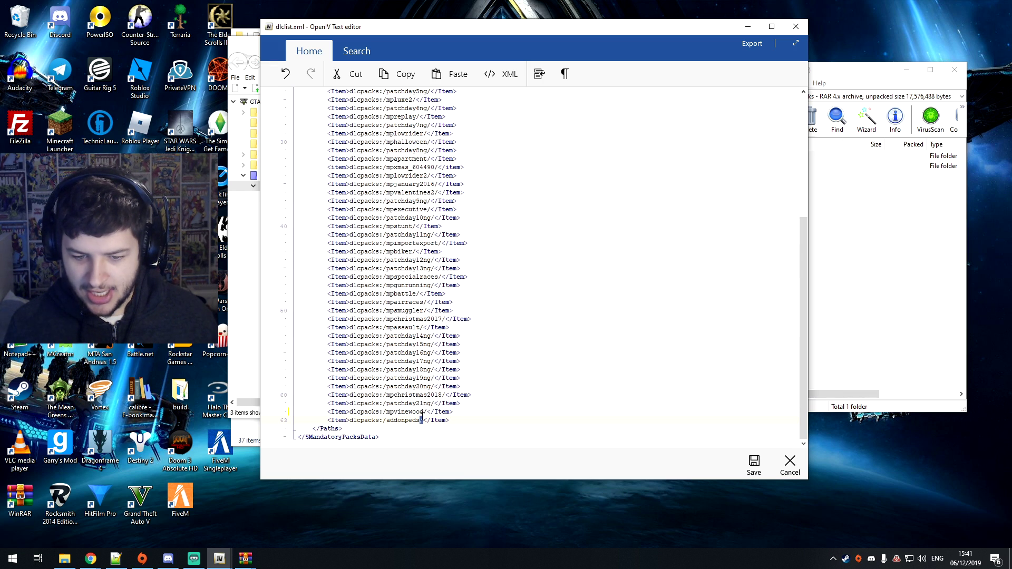
left_click(390, 404)
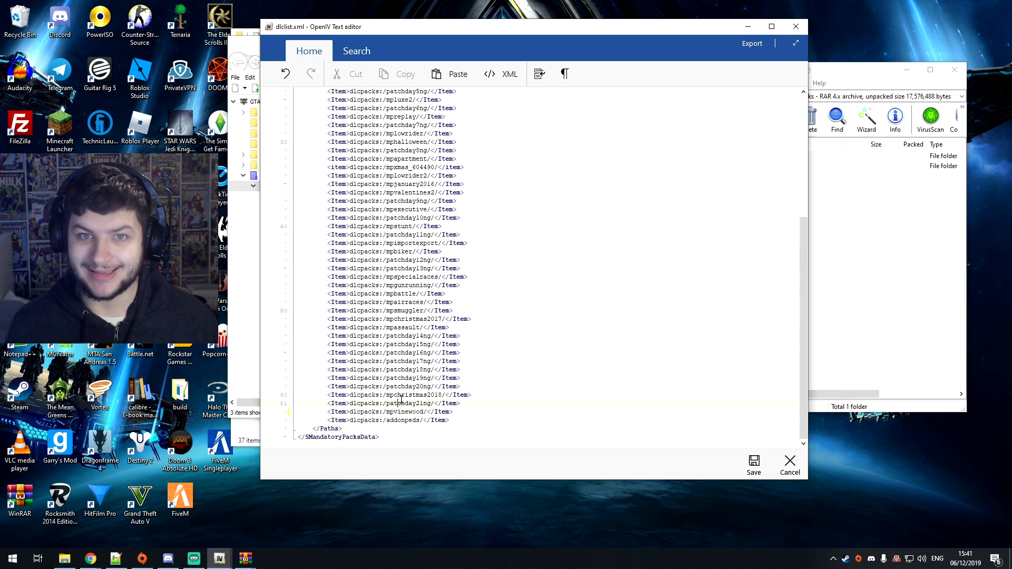
left_click(754, 464)
left_click(506, 284)
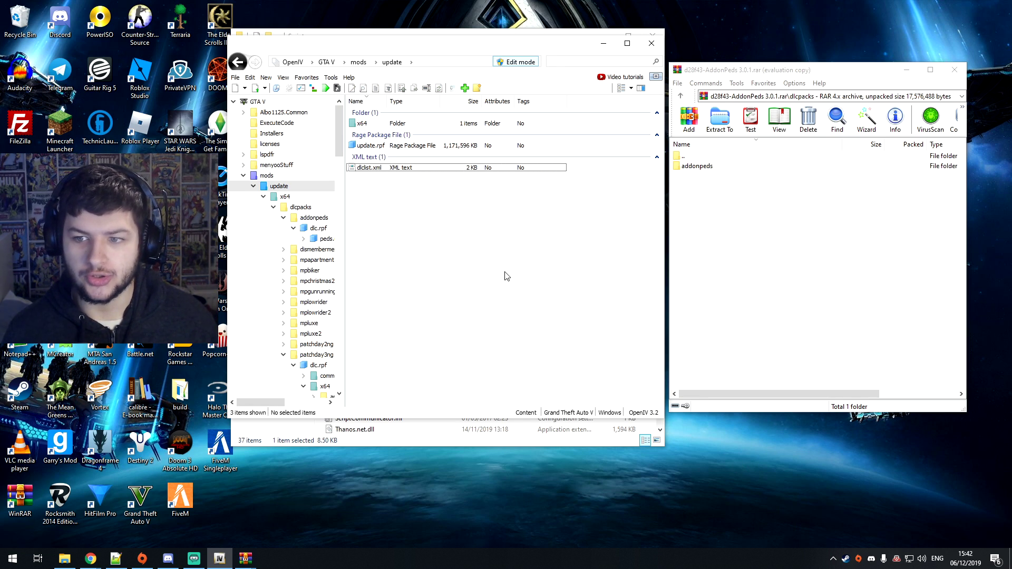
Open the addonpeds folder under mods/update/x64/dlcpacks
double_click(362, 125)
double_click(362, 125)
double_click(370, 242)
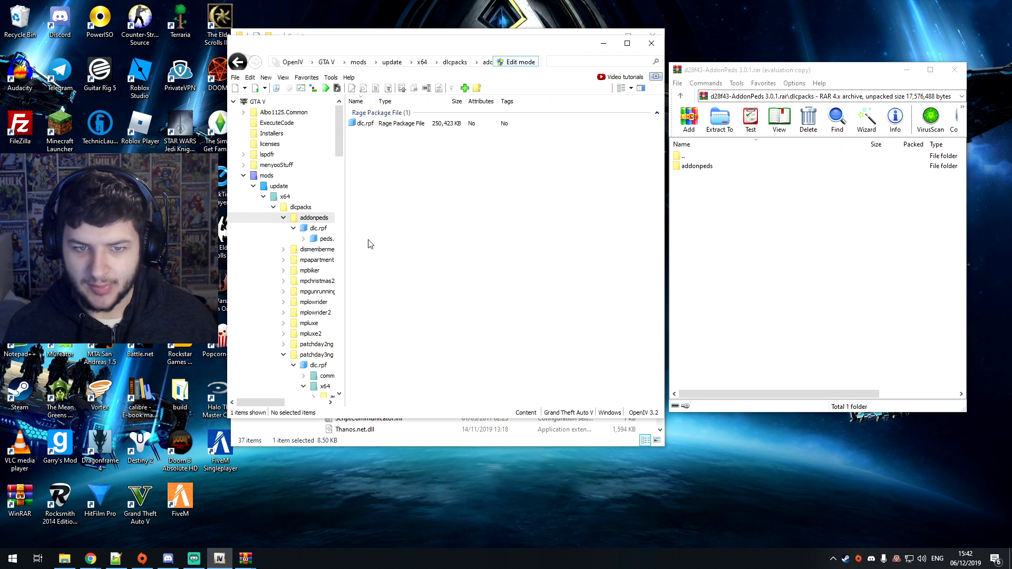
Open dlc.rpf in the addonpeds folder and open the peds.rpf package inside it
double_click(364, 123)
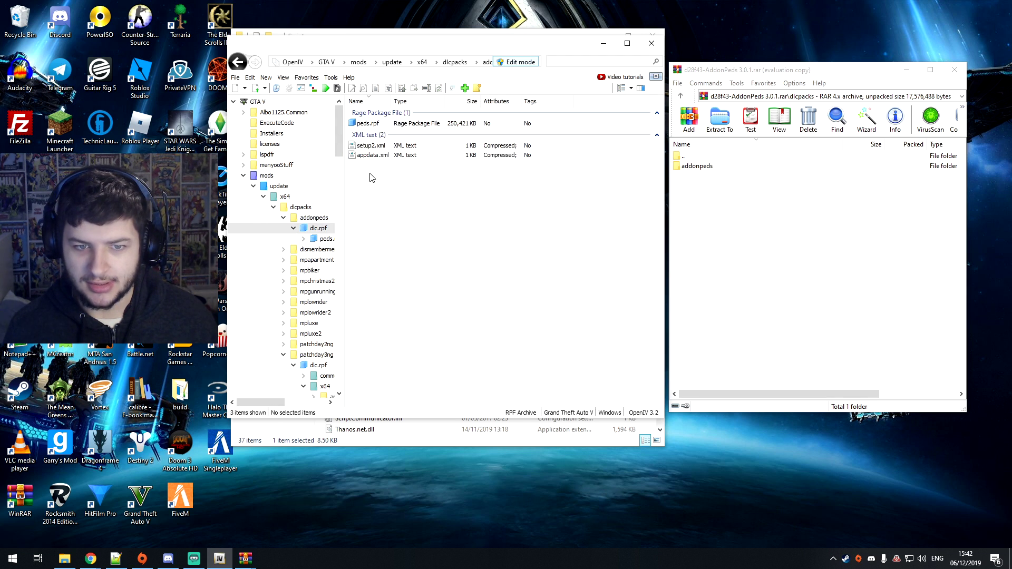
double_click(367, 123)
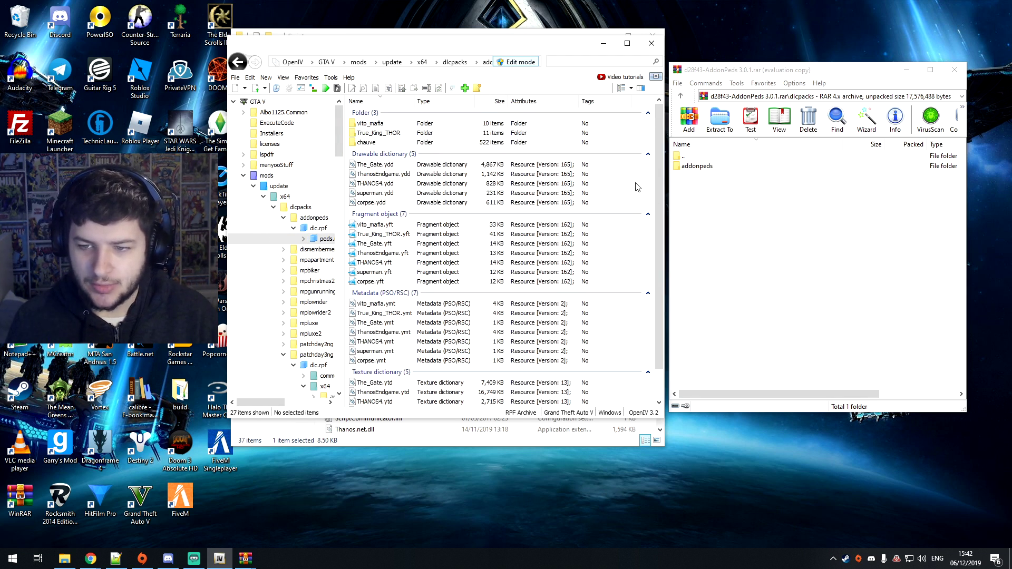
left_click_drag(561, 41, 559, 43)
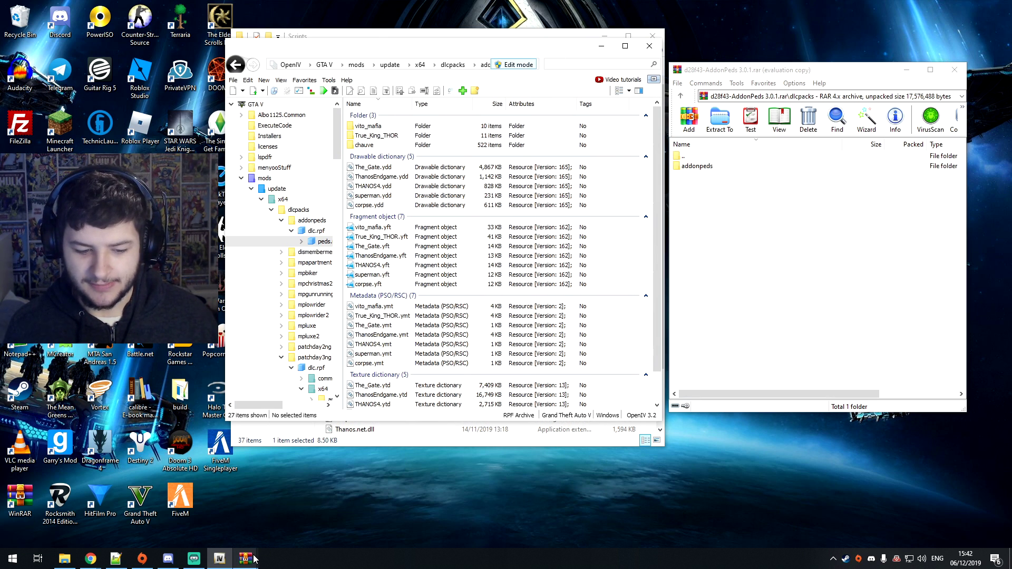
Switch to WinRAR's Carl Johnson Beta 3.3 archive and add its CJ.ymt and CJ.yft files to the open peds.rpf
mouse_move(247, 558)
left_click(232, 510)
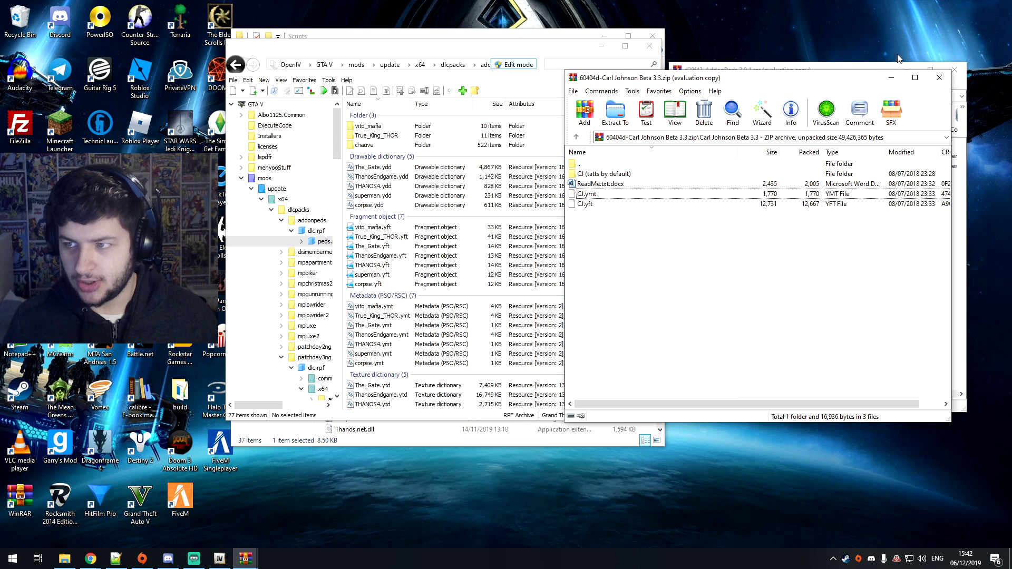
left_click(886, 66)
left_click(643, 287)
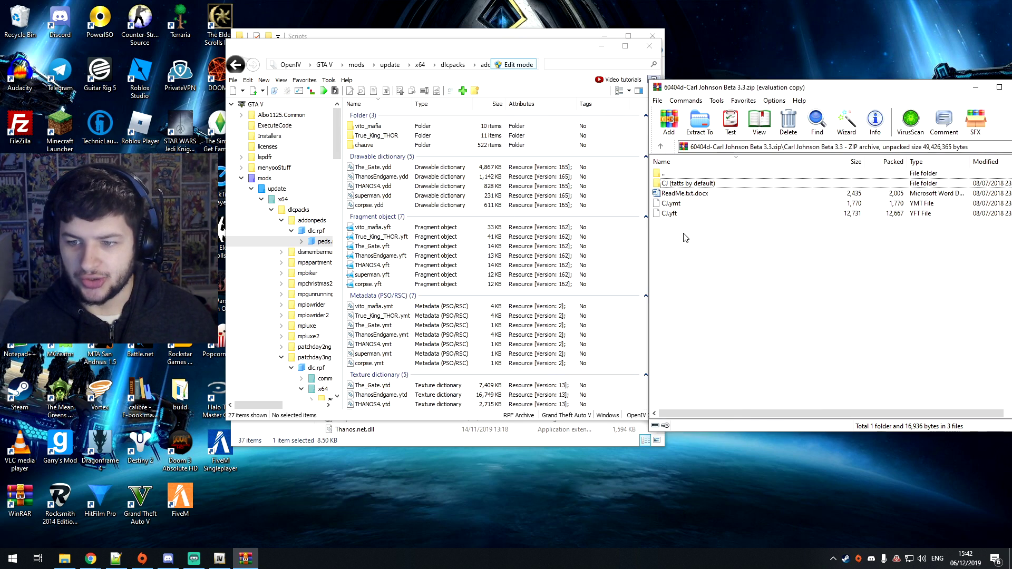
left_click_drag(680, 230, 632, 195)
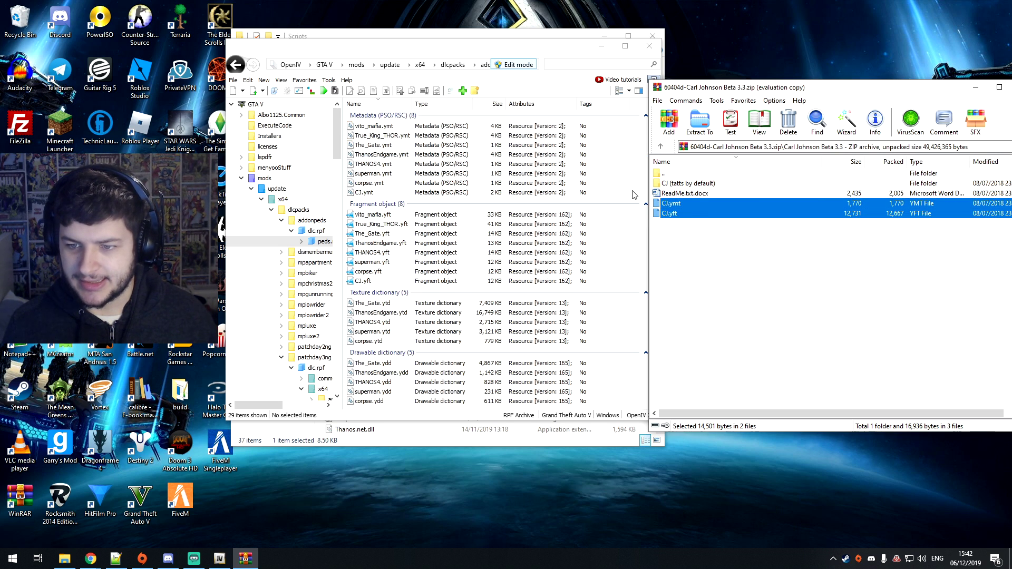
Locate the added CJ.yft and CJ.ymt files in the peds.rpf file list
scroll(627, 202, "down", 2)
left_click(379, 270)
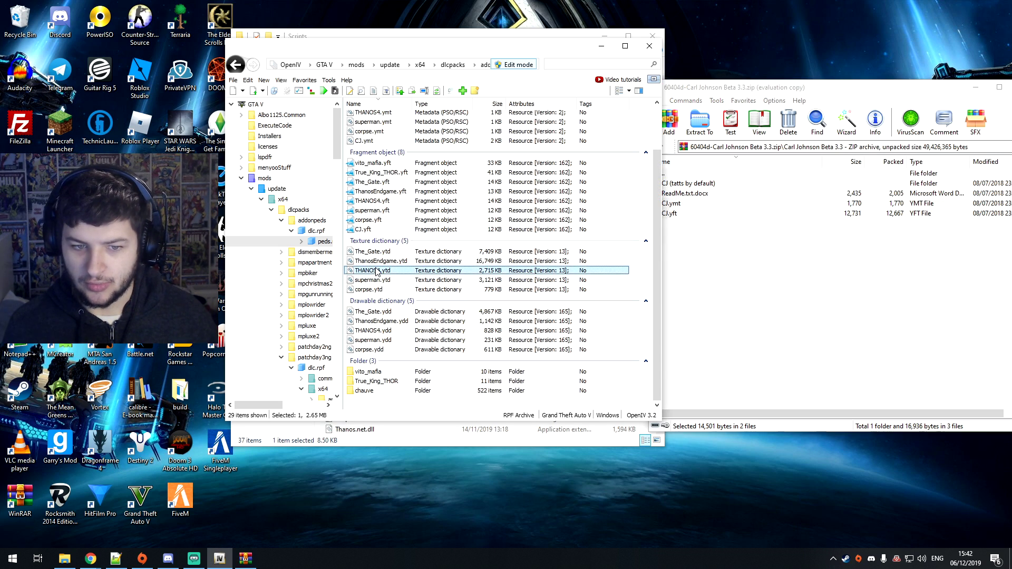
left_click(365, 230)
left_click(375, 142, "ctrl")
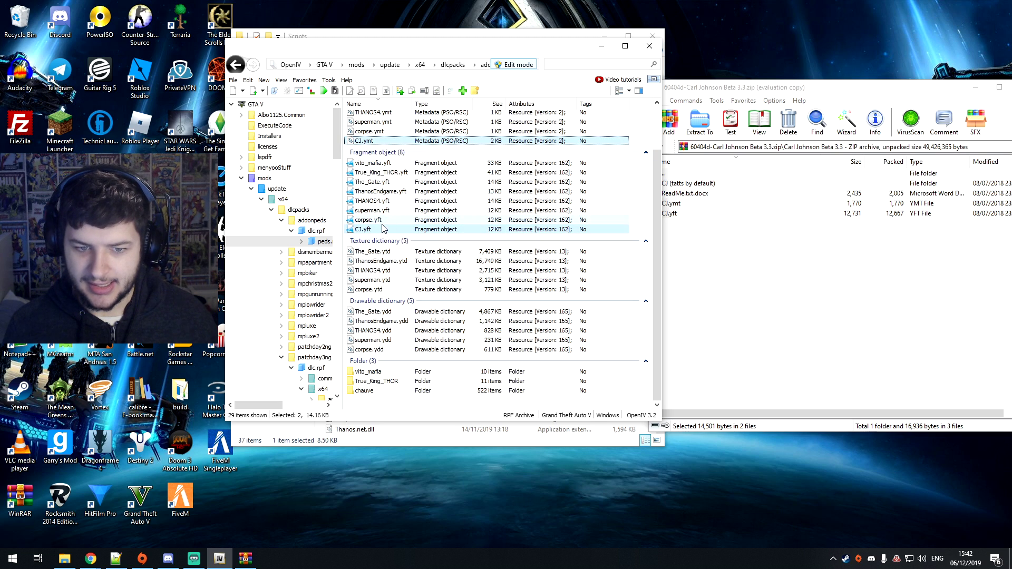
left_click(392, 210)
Add the archive's CJ (tatts by default) folder to peds.rpf and select it in the package's folder list
left_click(706, 203)
left_click(669, 185)
left_click_drag(675, 187, 640, 151)
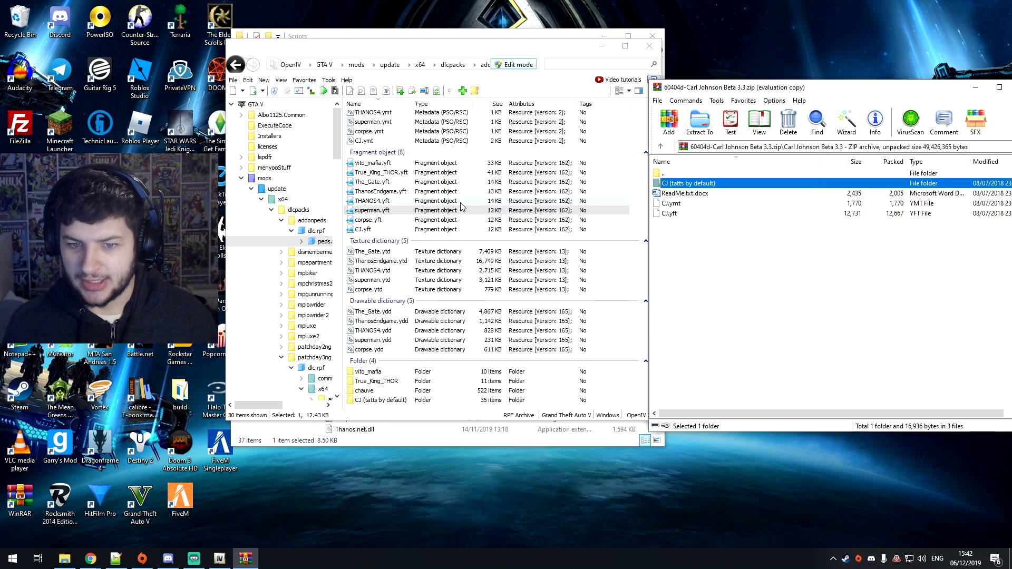
left_click(380, 390)
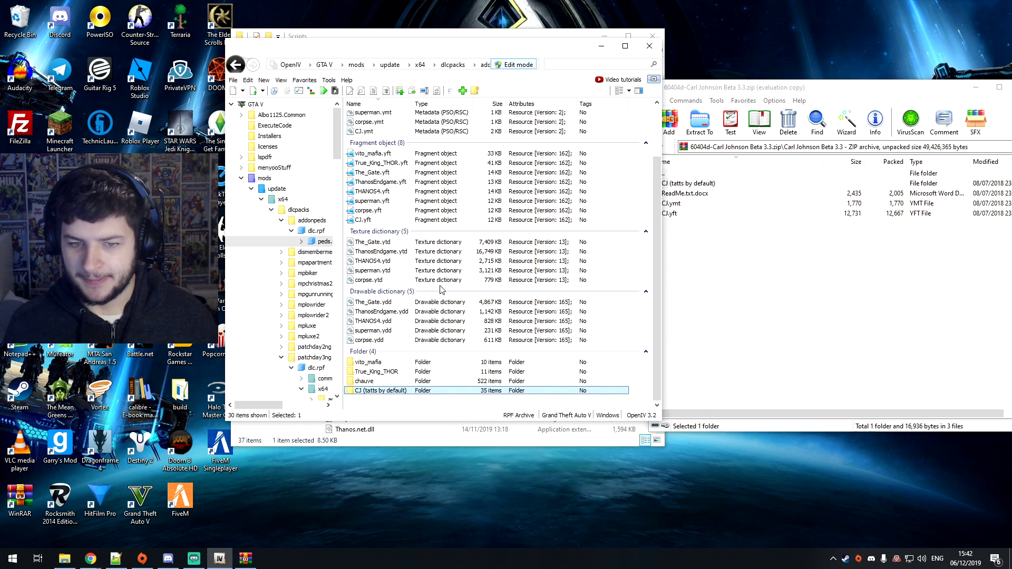
Leave the Carl Johnson archive and go up to the Downloads folder in WinRAR
left_click(822, 227)
key("BackSpace")
key("BackSpace")
key("Delete")
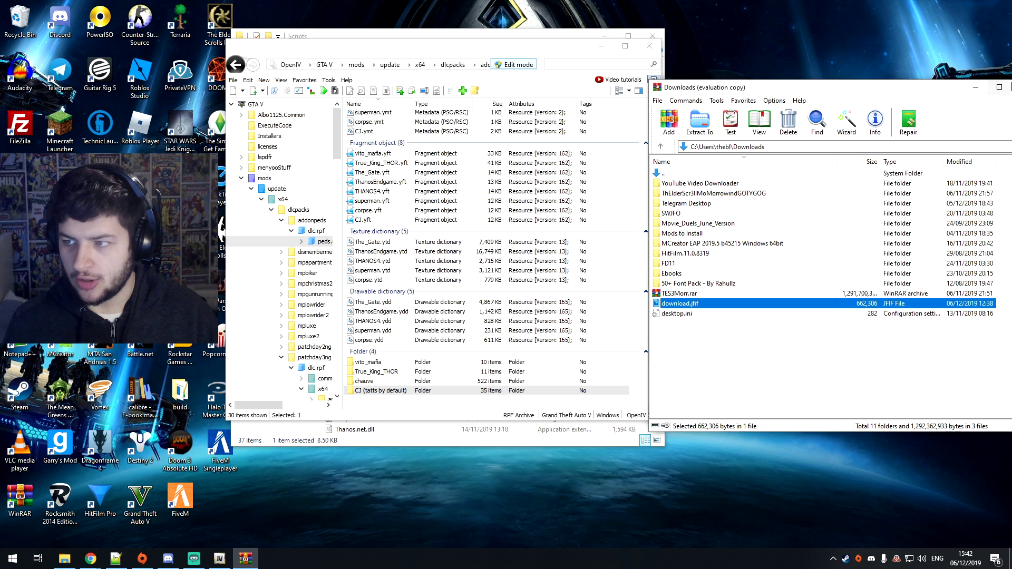